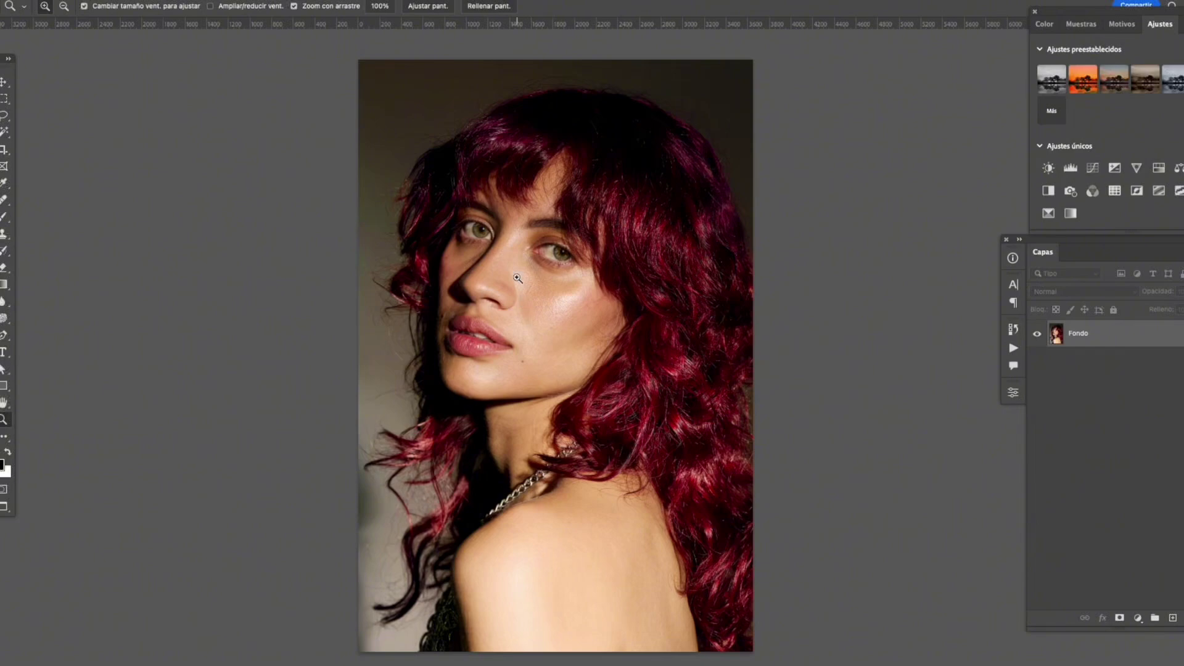
- Duplicate the portrait's Fondo layer twice
left_click(526, 266)
left_click(546, 285)
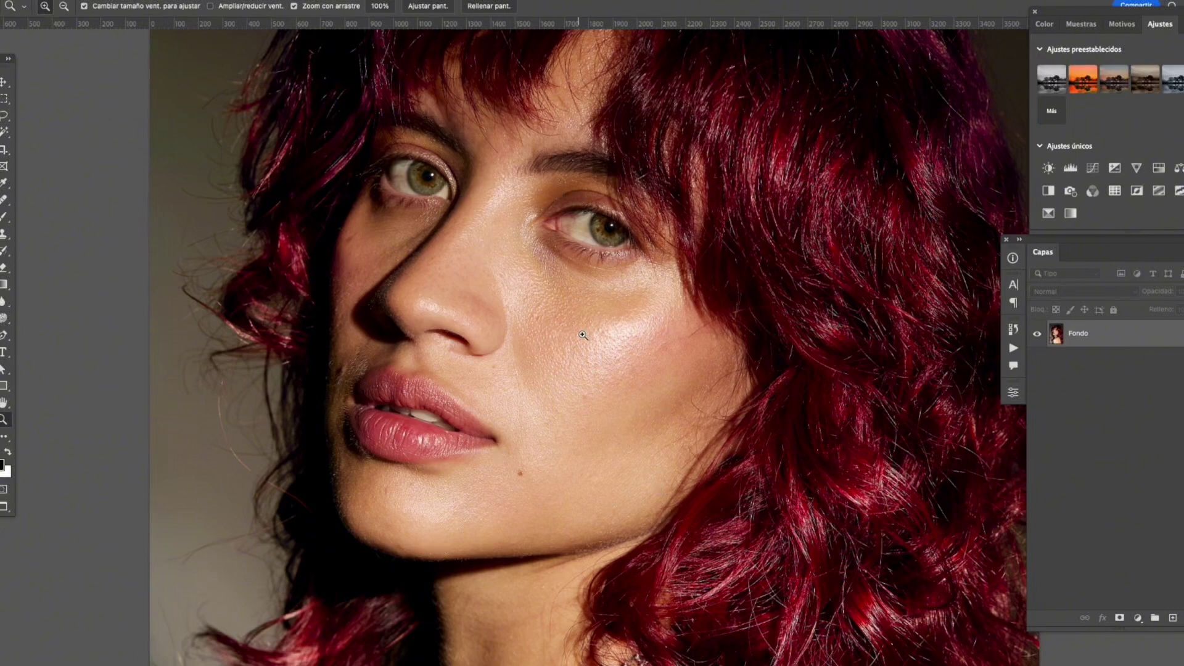
key("alt")
left_click(629, 318, "alt")
left_click(636, 313, "alt")
left_click(641, 309, "alt")
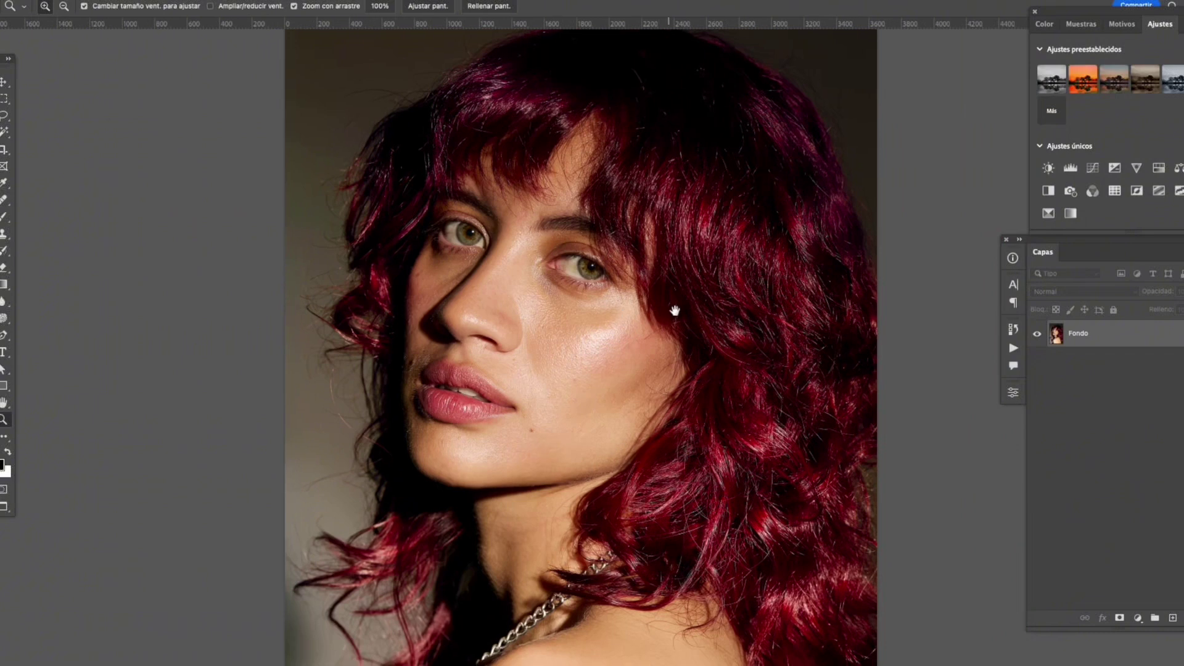
left_click_drag(675, 310, 670, 324)
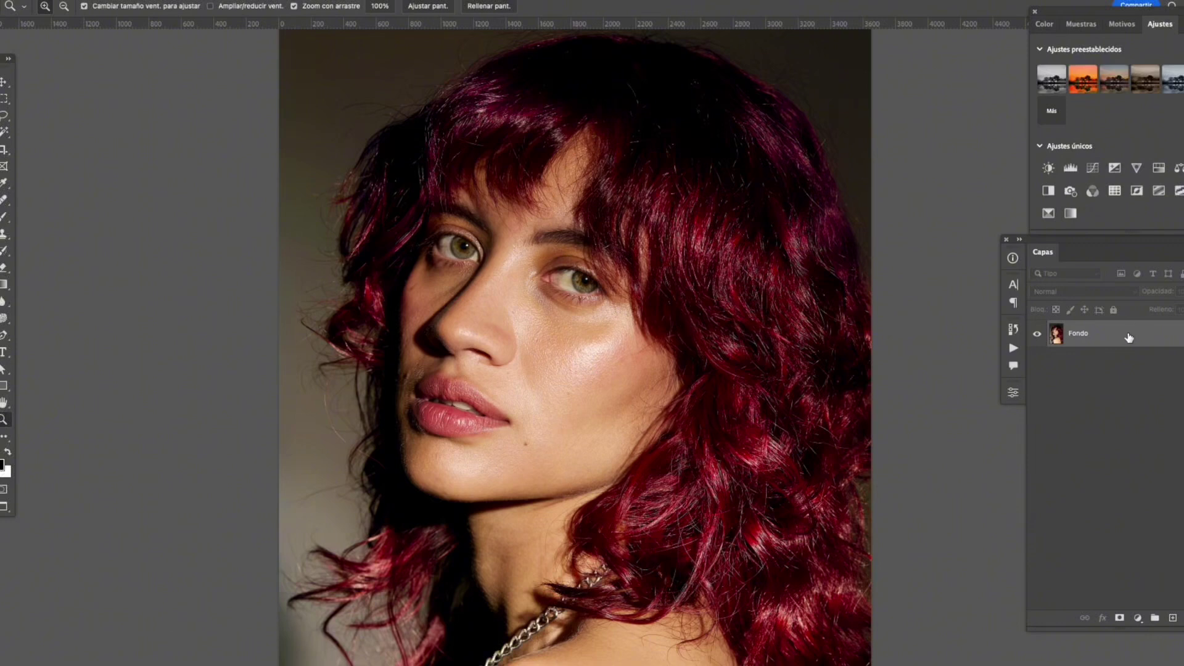
key("super+j")
key("super+j")
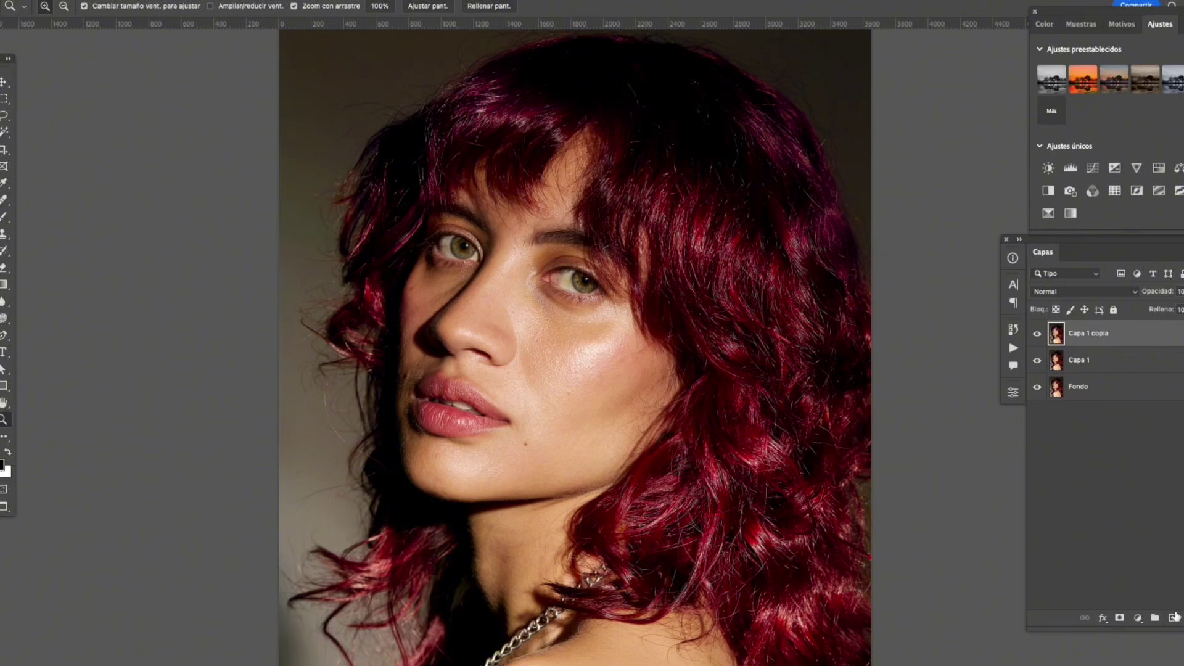
- Rename the lower duplicate layer as color and the upper duplicate layer as textura
double_click(1080, 361)
type("color")
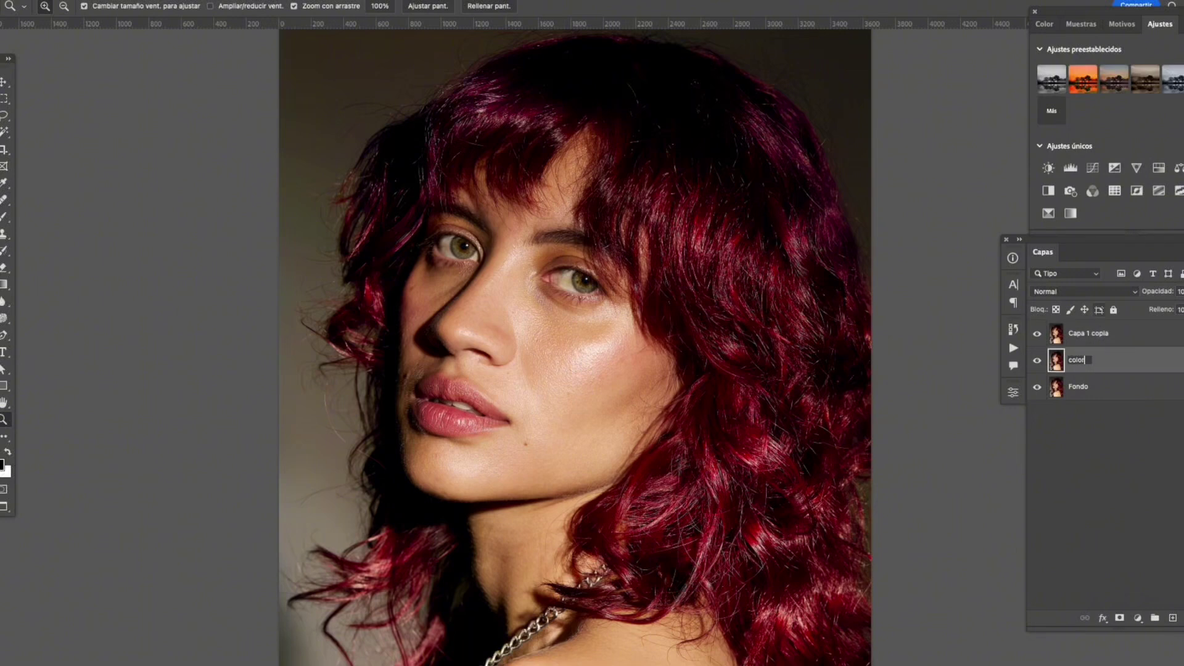
key("Return")
double_click(1097, 338)
type("textura")
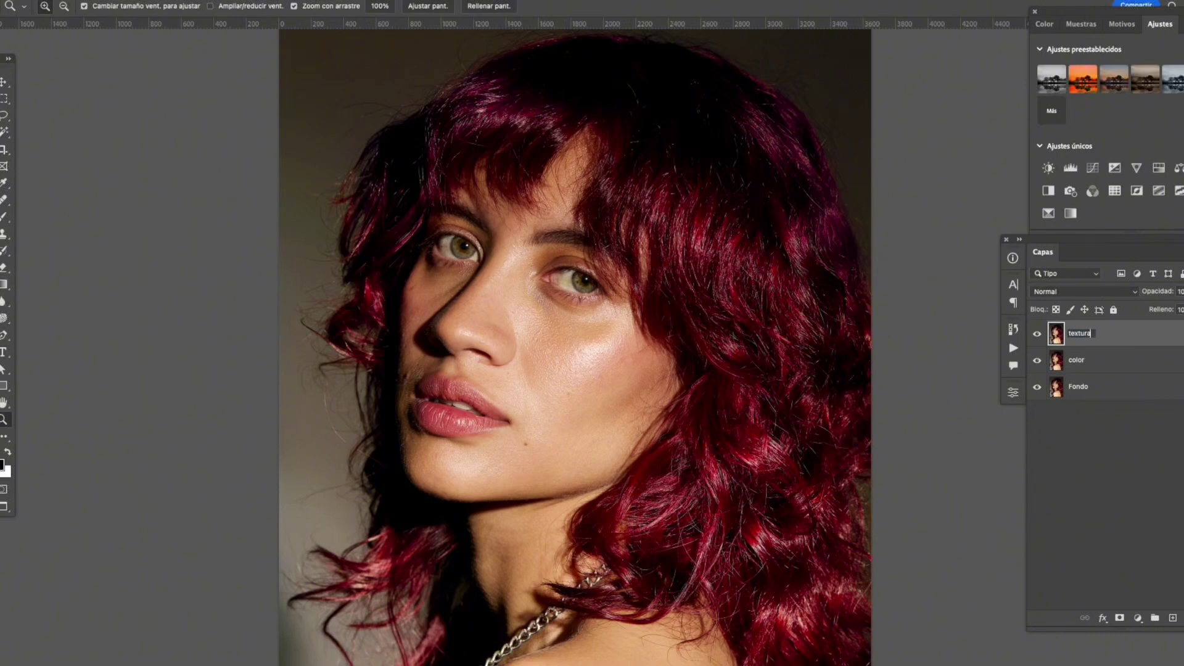
key("Return")
- Make the color layer active and hide the textura layer above it
left_click(1105, 364)
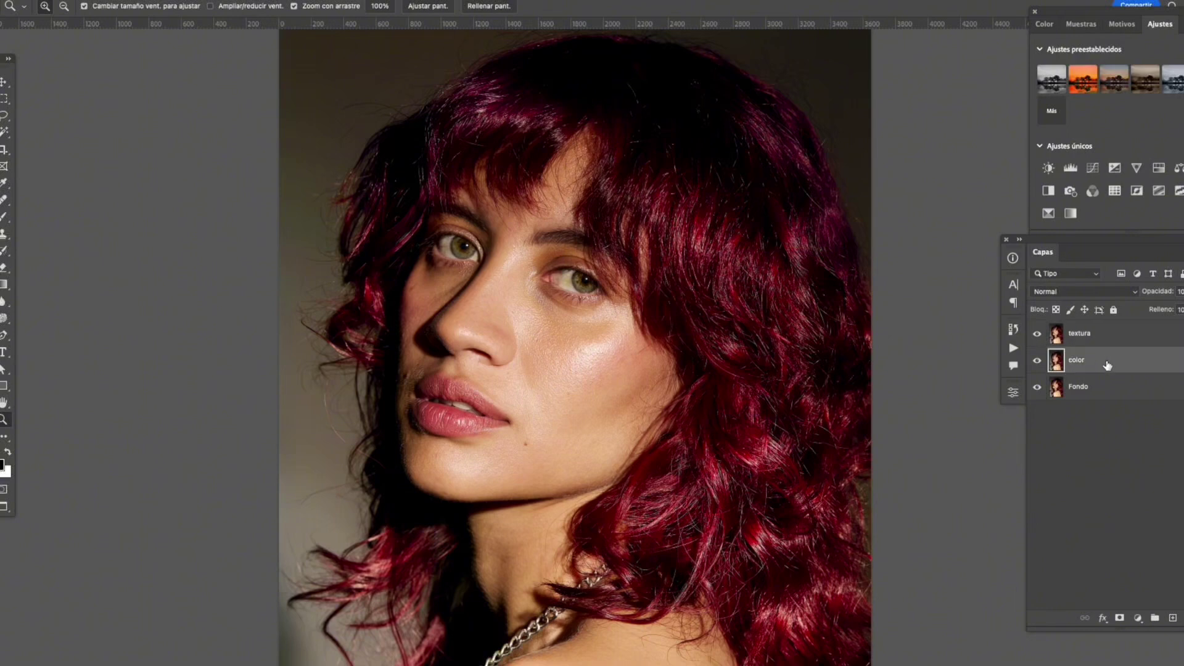
left_click(1038, 336)
scroll(521, 330, "right", 2)
left_click_drag(516, 337, 531, 339)
scroll(532, 339, "up", 3)
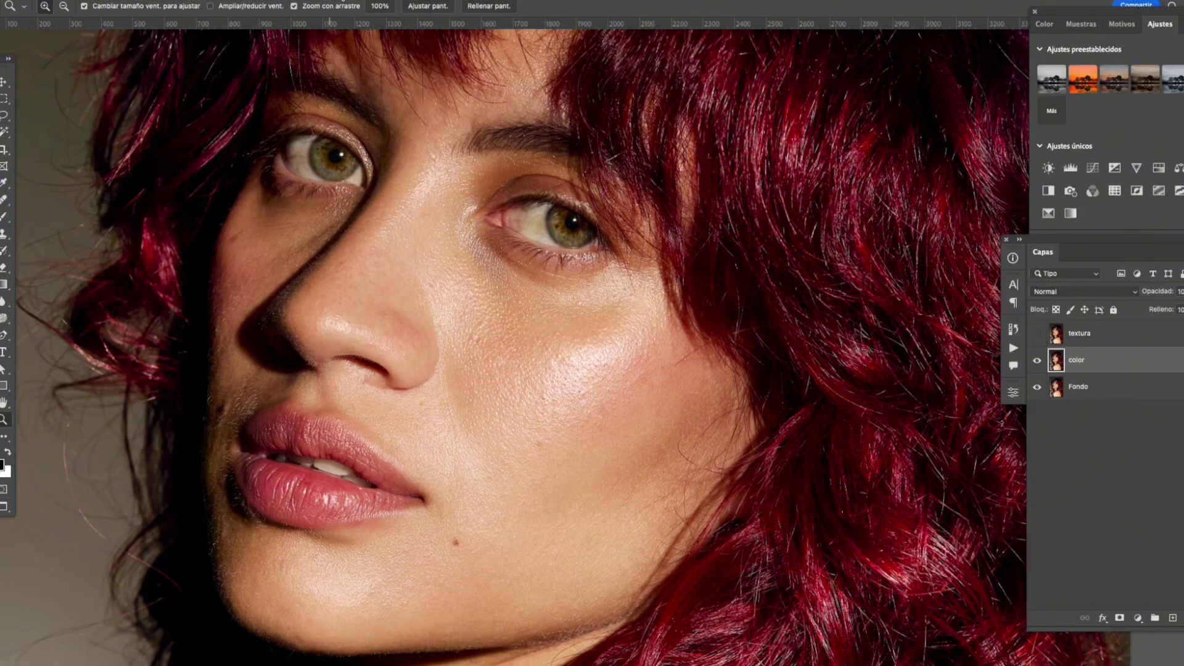
left_click(331, 1)
mouse_move(401, 223)
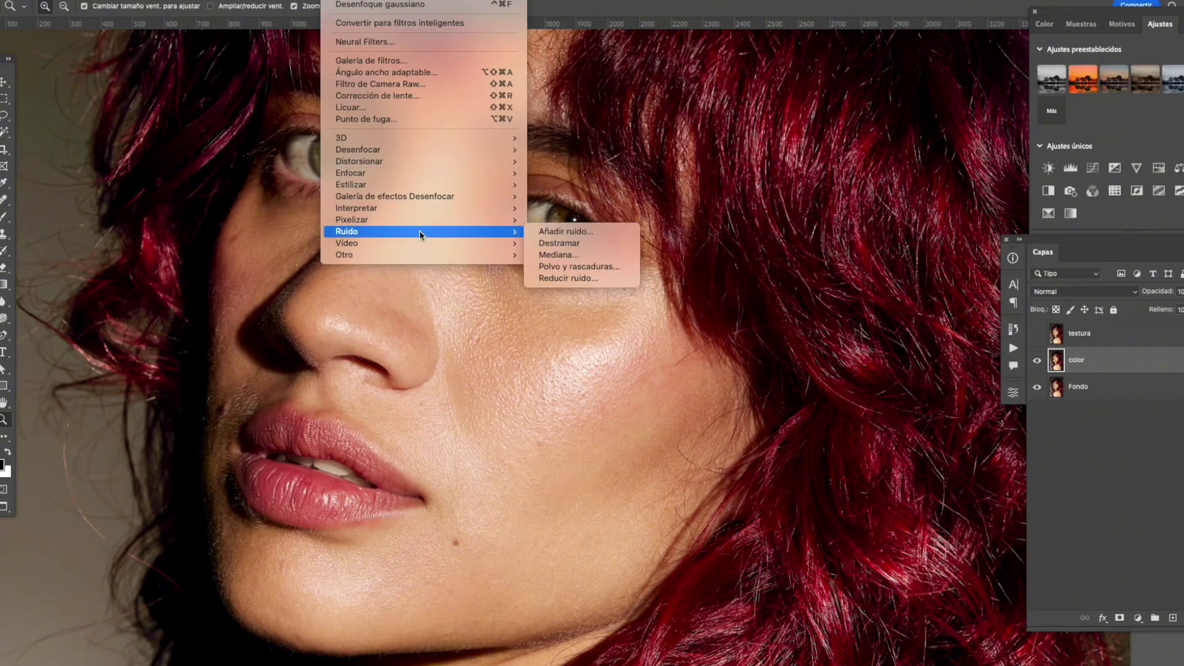
left_click(590, 265)
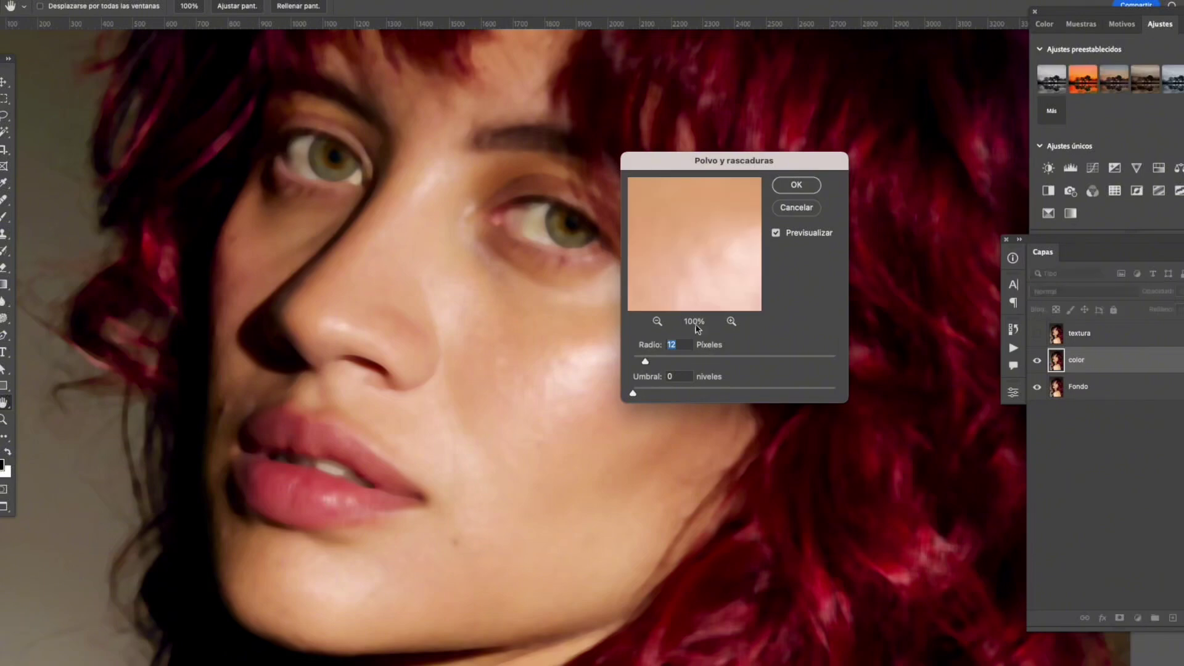
mouse_move(646, 364)
left_mouse_down()
mouse_move(662, 365)
mouse_move(648, 367)
left_mouse_up()
left_click(795, 208)
key("z")
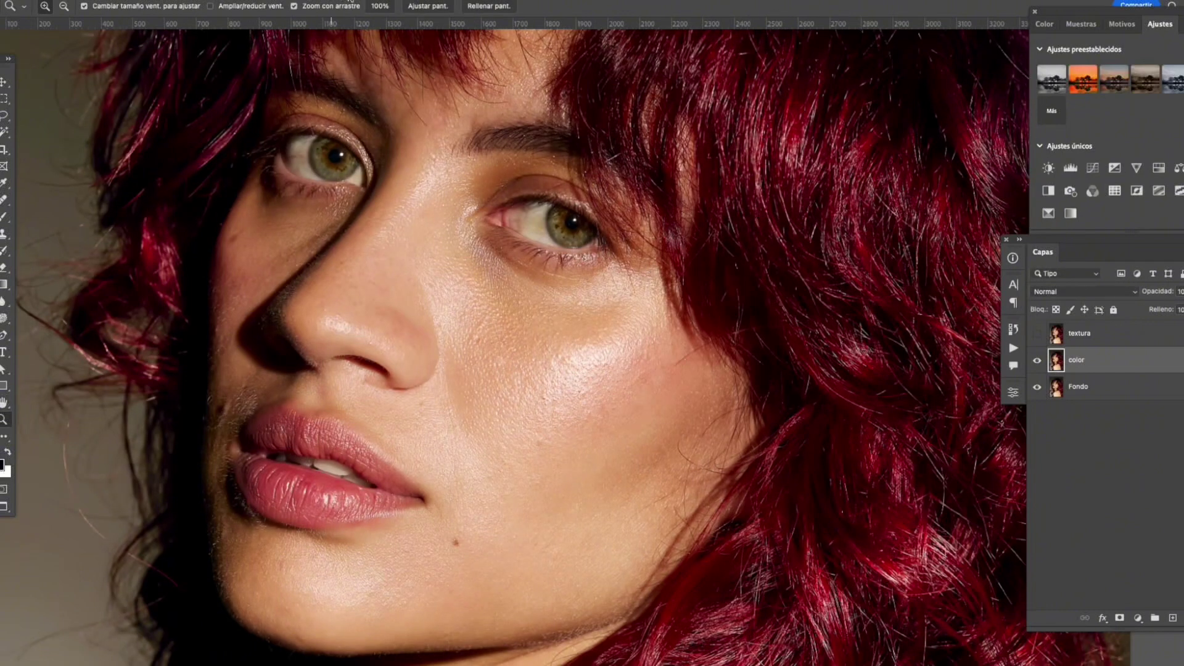
left_click(336, 2)
mouse_move(385, 232)
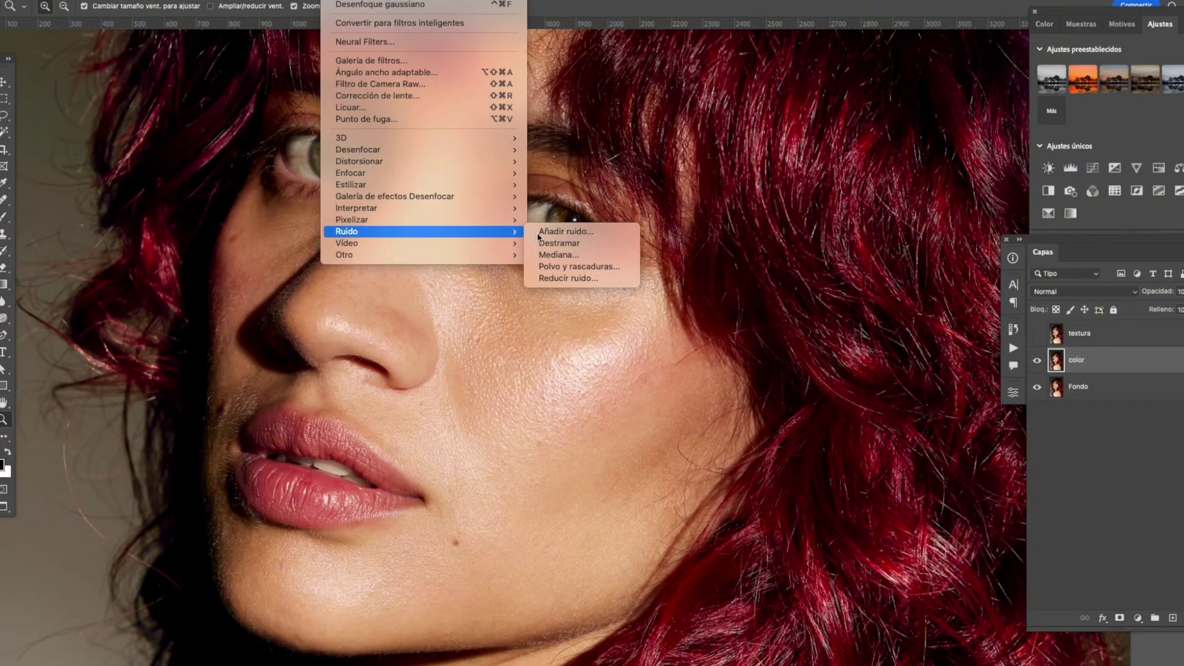
left_click(572, 255)
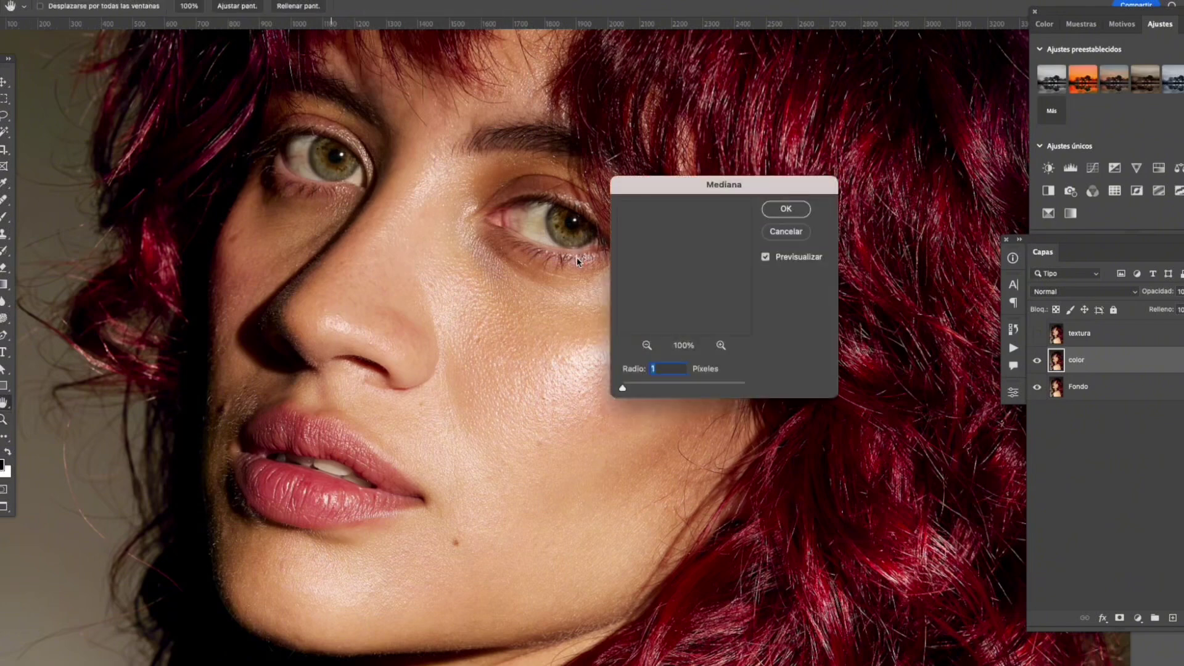
left_click_drag(621, 387, 630, 392)
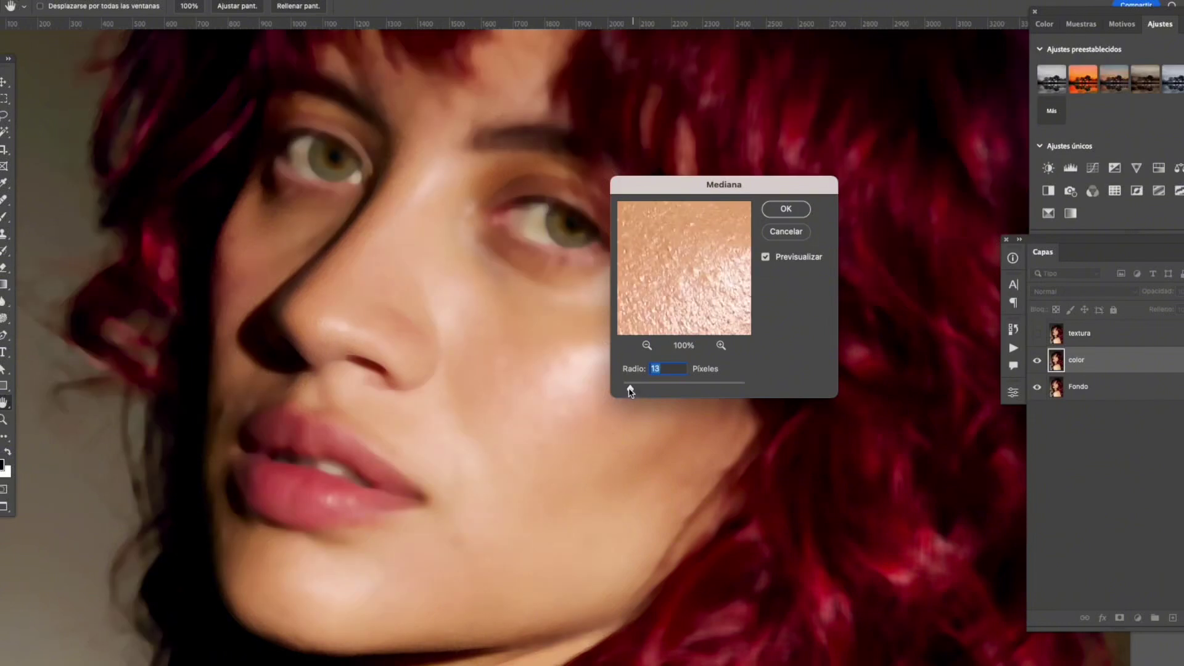
left_click_drag(631, 390, 629, 389)
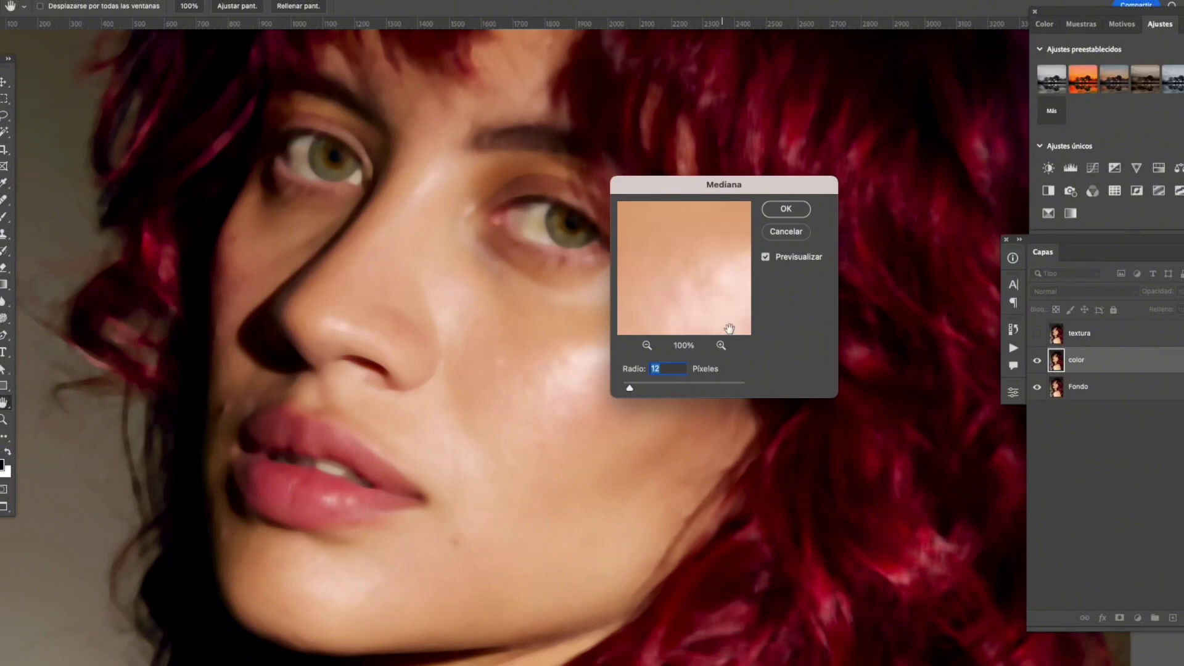
left_click(786, 232)
key("z")
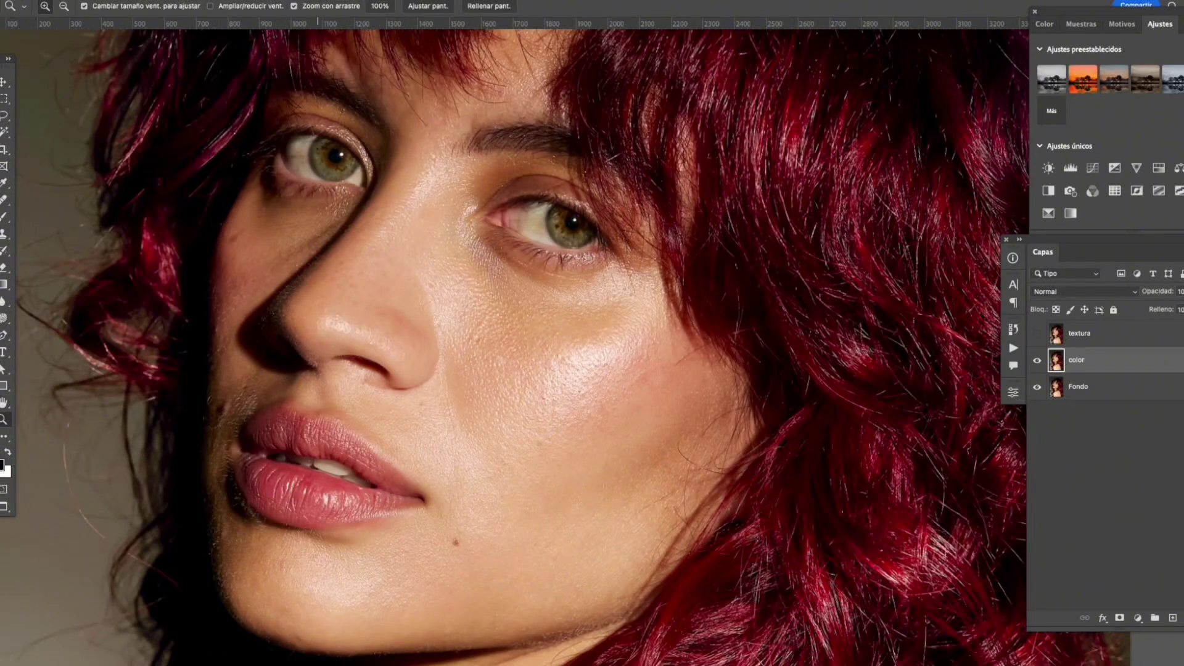
- Blur the color layer with a Gaussian blur (Desenfoque gaussiano) of 6,4 pixels radius
left_click(336, 0)
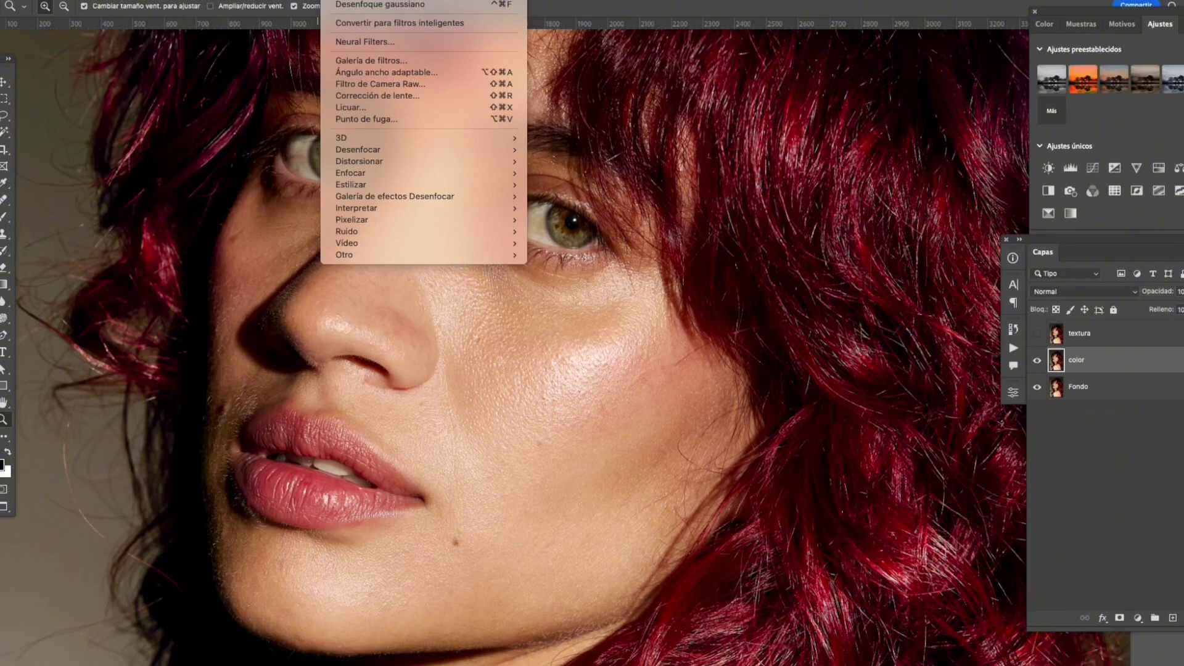
mouse_move(470, 150)
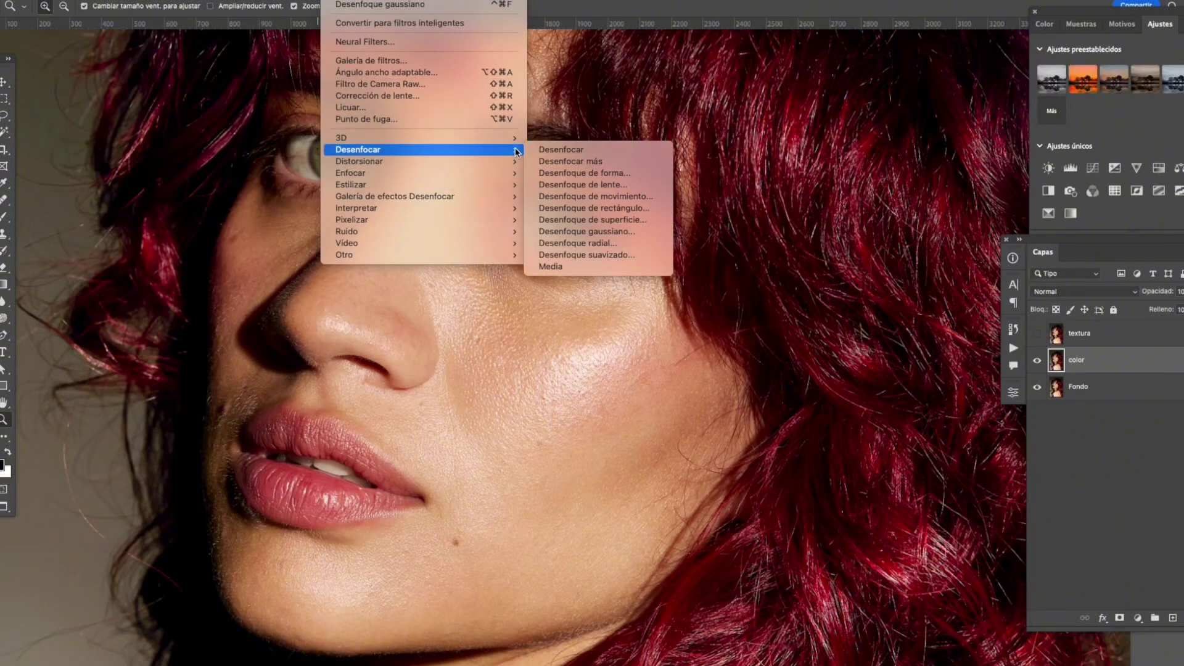
left_click(616, 234)
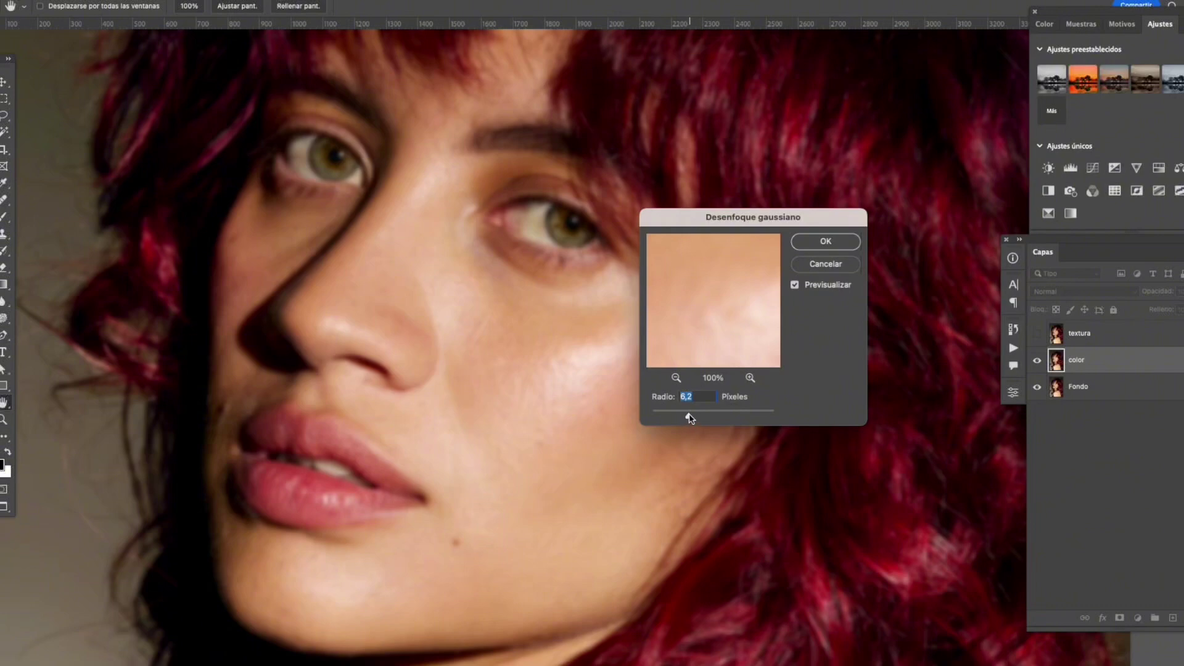
left_click_drag(691, 419, 692, 422)
left_click_drag(692, 418, 690, 419)
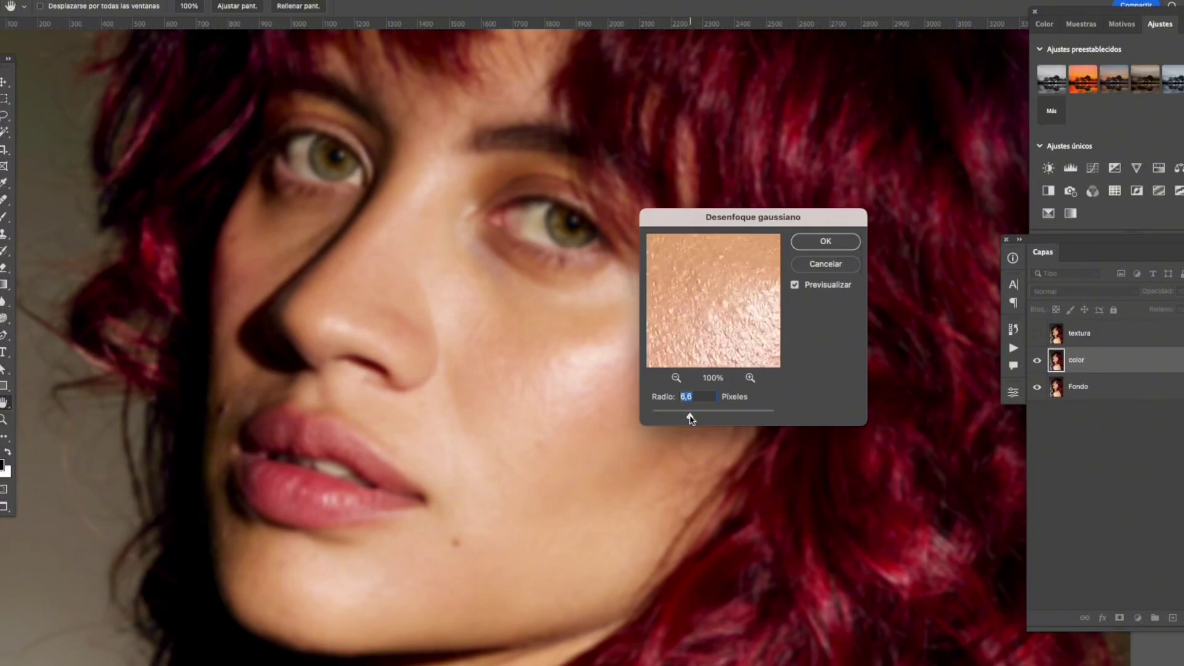
left_click_drag(689, 420, 690, 418)
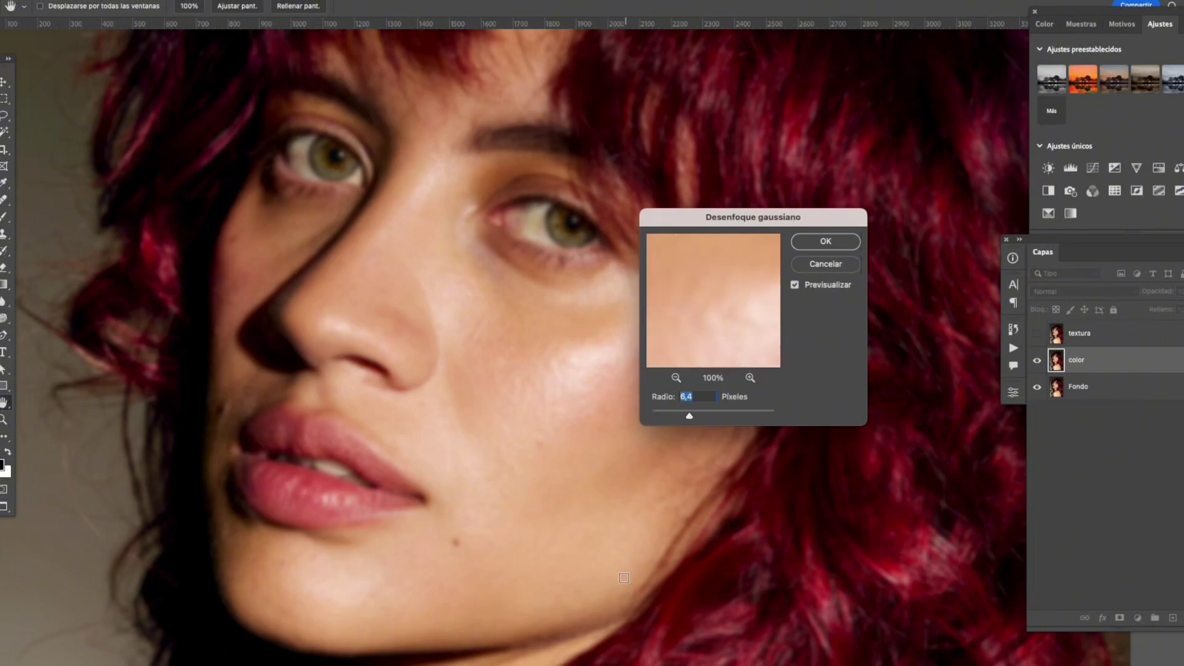
left_click(838, 243)
key("z")
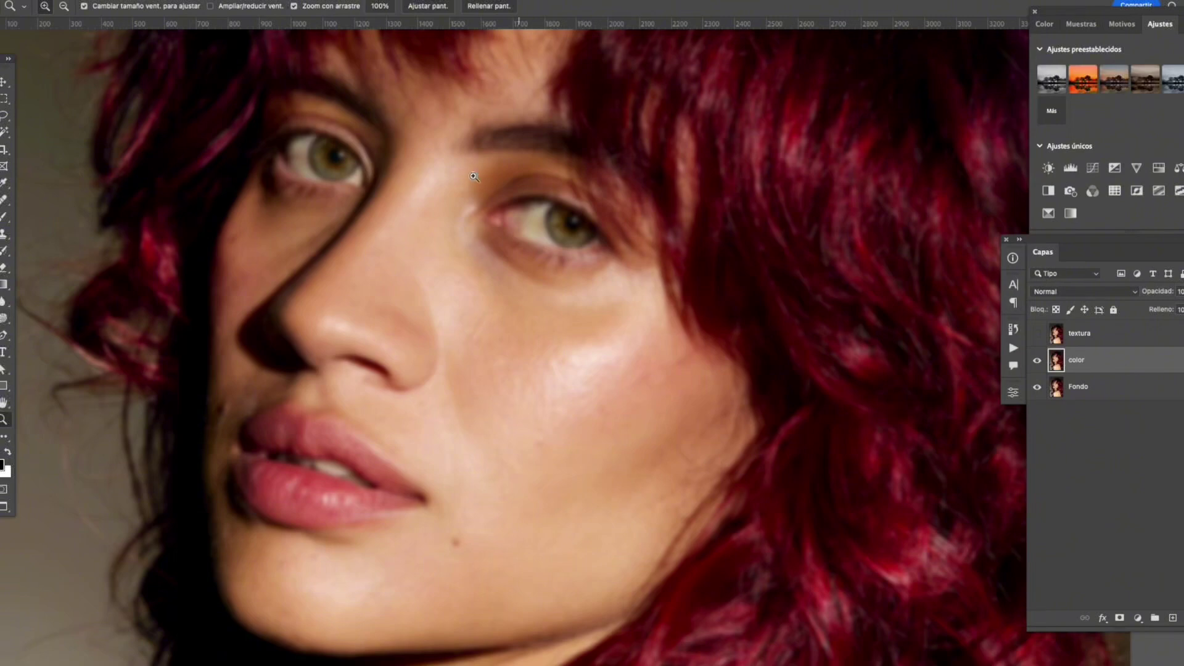
- Select the textura layer and make it visible again
key("space")
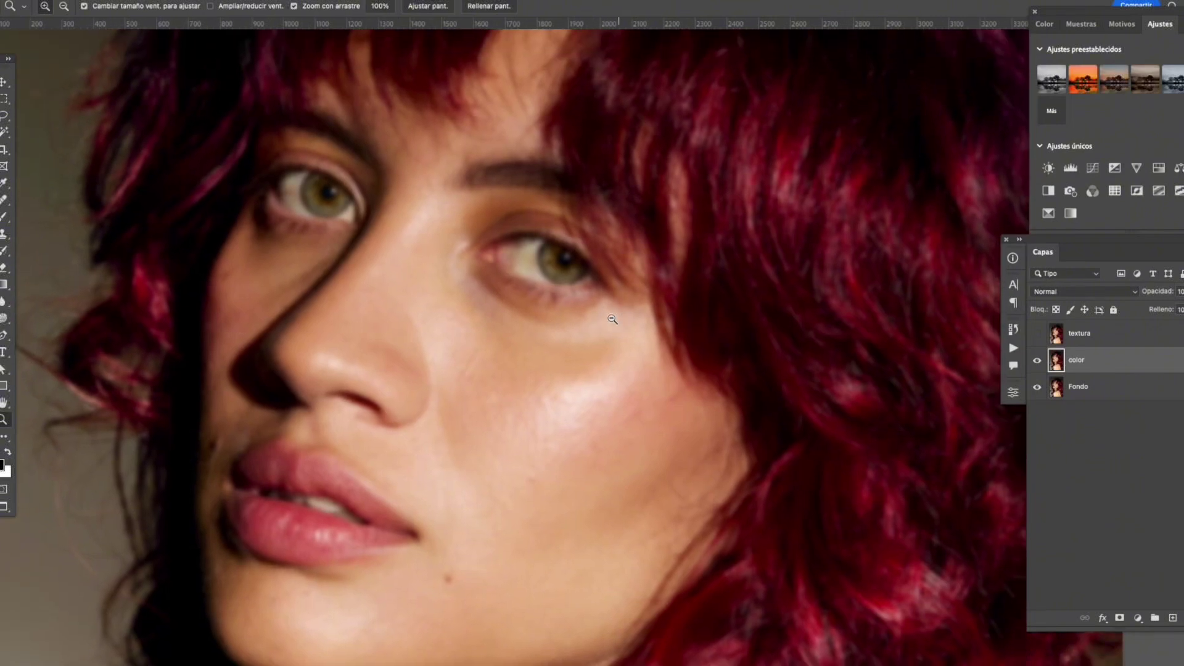
left_click(617, 318, "alt")
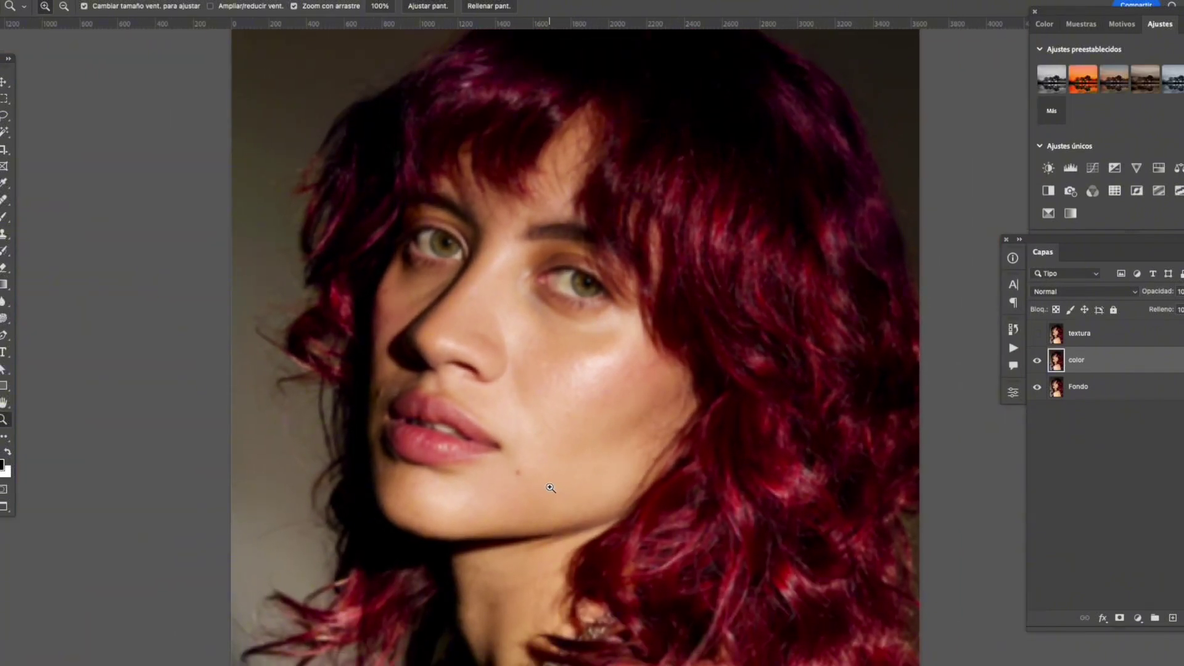
left_click(1114, 336)
left_click(1037, 334)
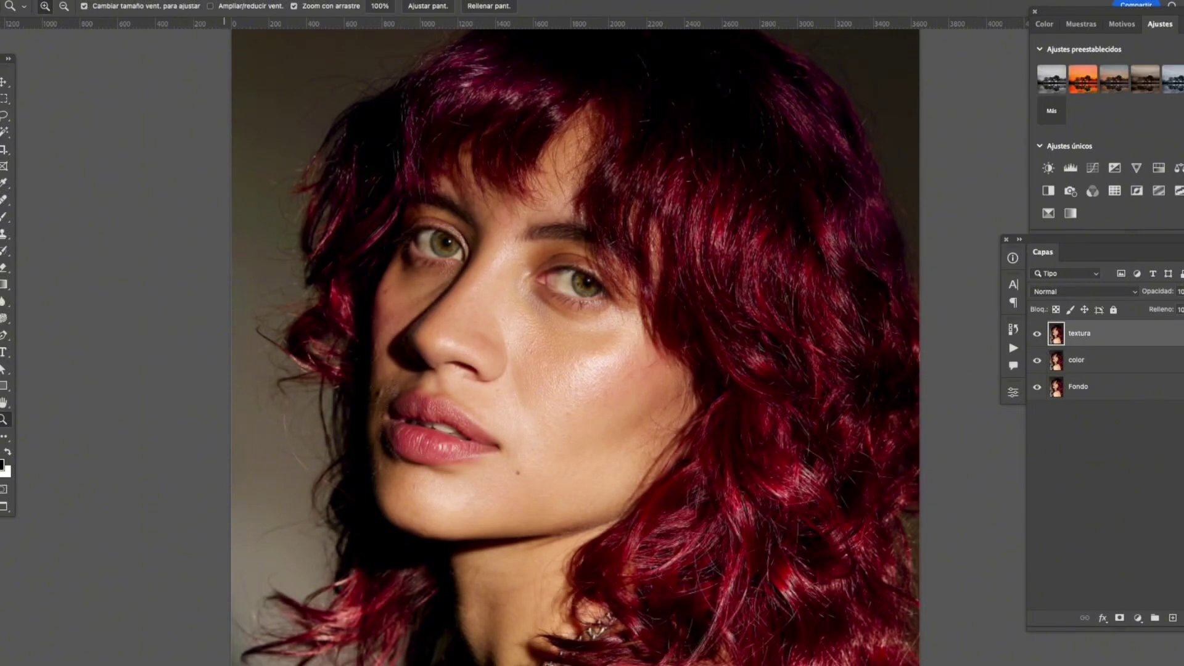
- Use Apply Image on the textura layer with the color layer's RGB channel as source, Restar blending, scale 2 and offset 128
left_click(176, 1)
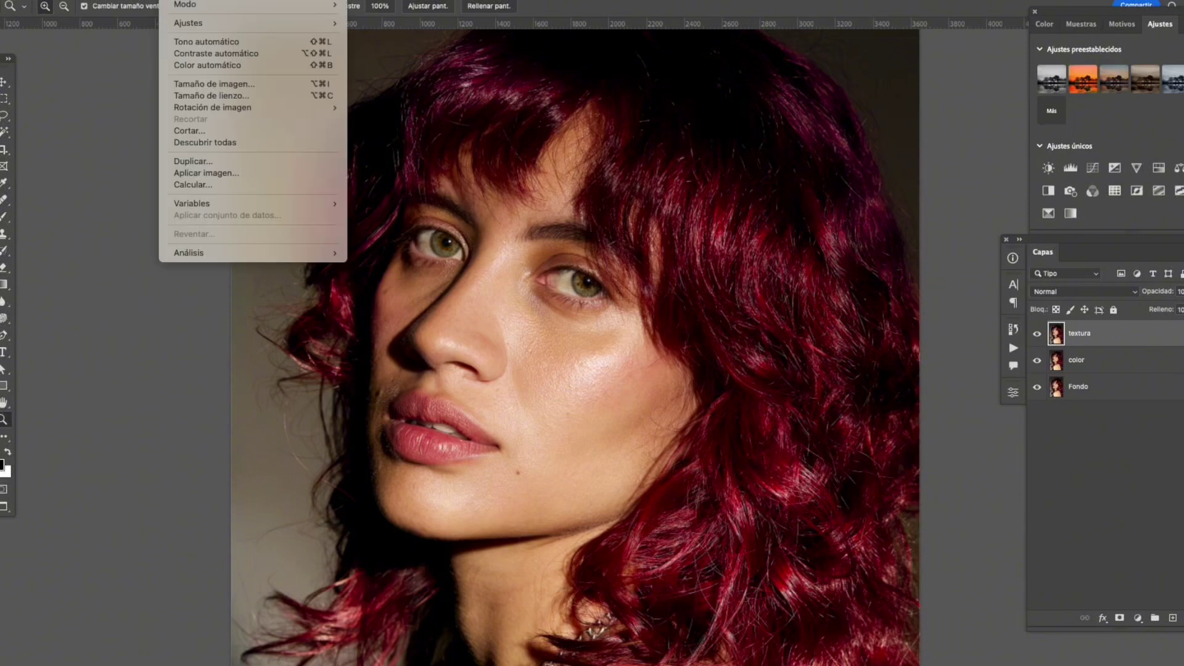
left_click(215, 177)
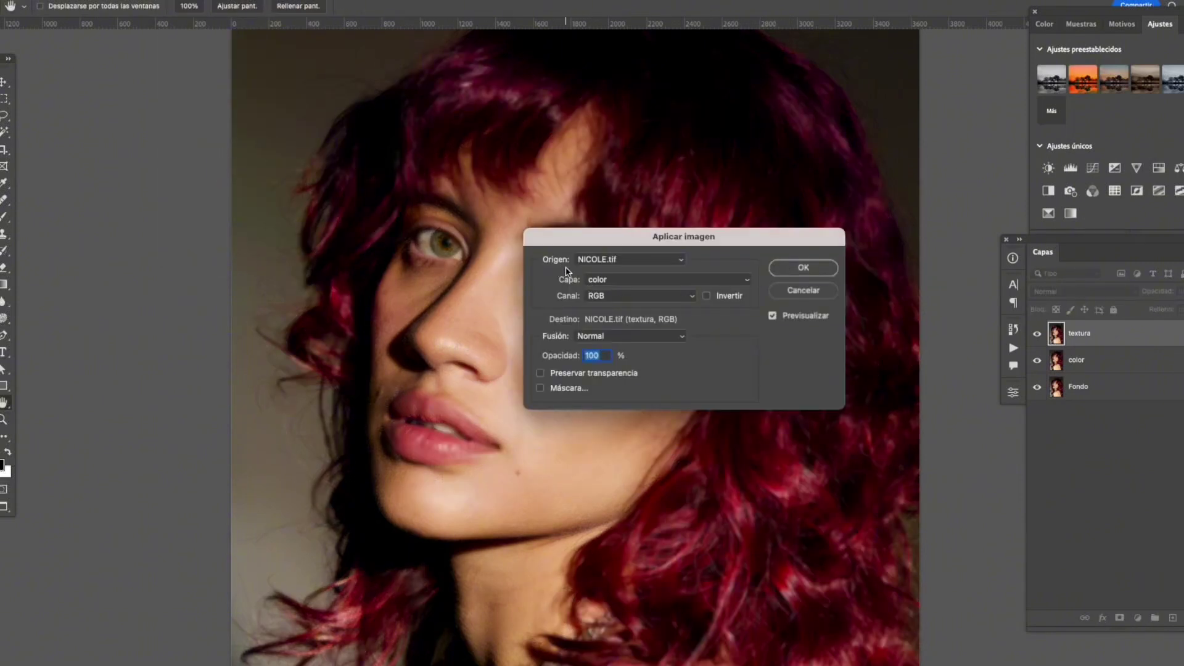
left_click(749, 280)
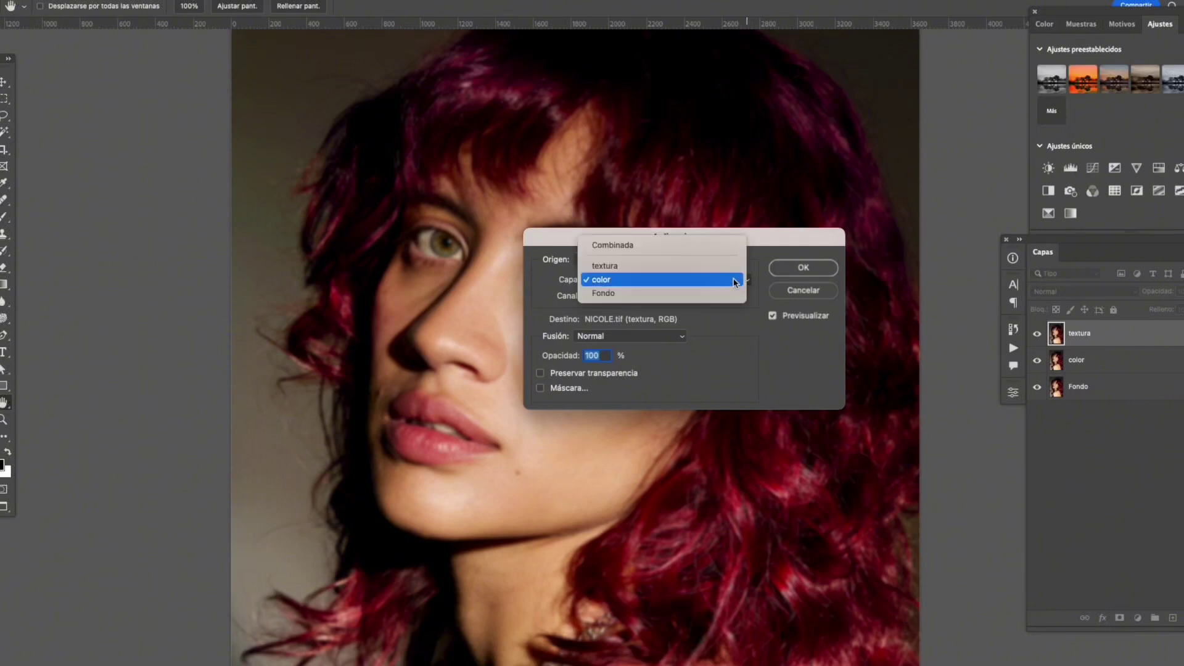
left_click(605, 279)
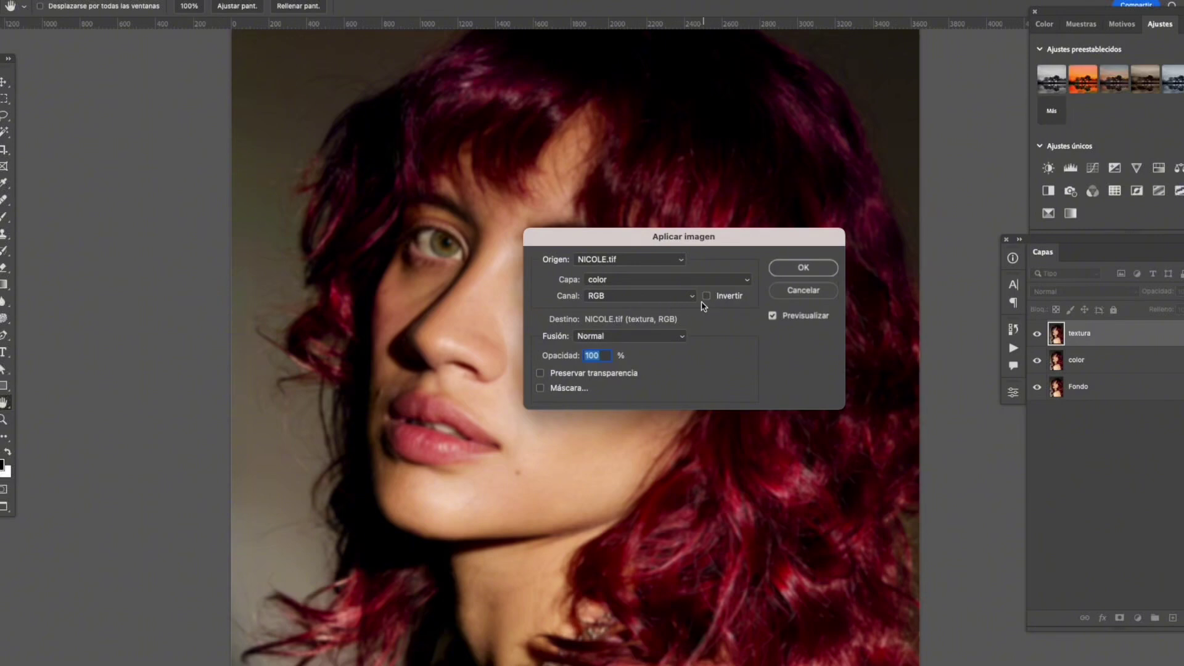
left_click(680, 342)
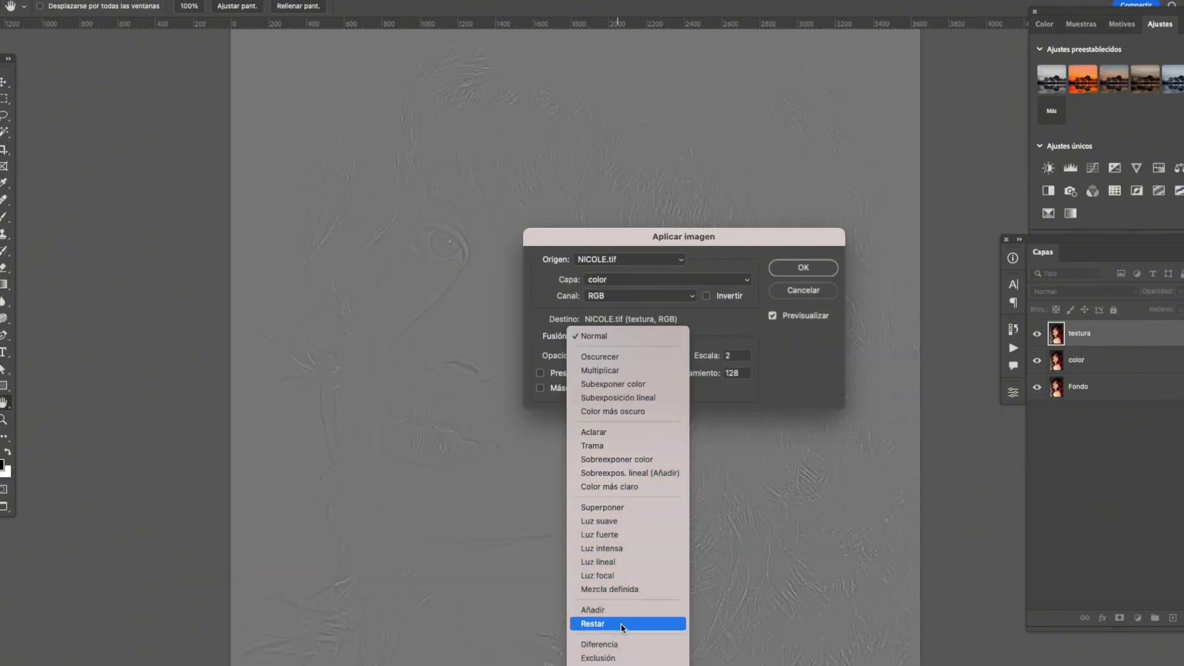
left_click(617, 623)
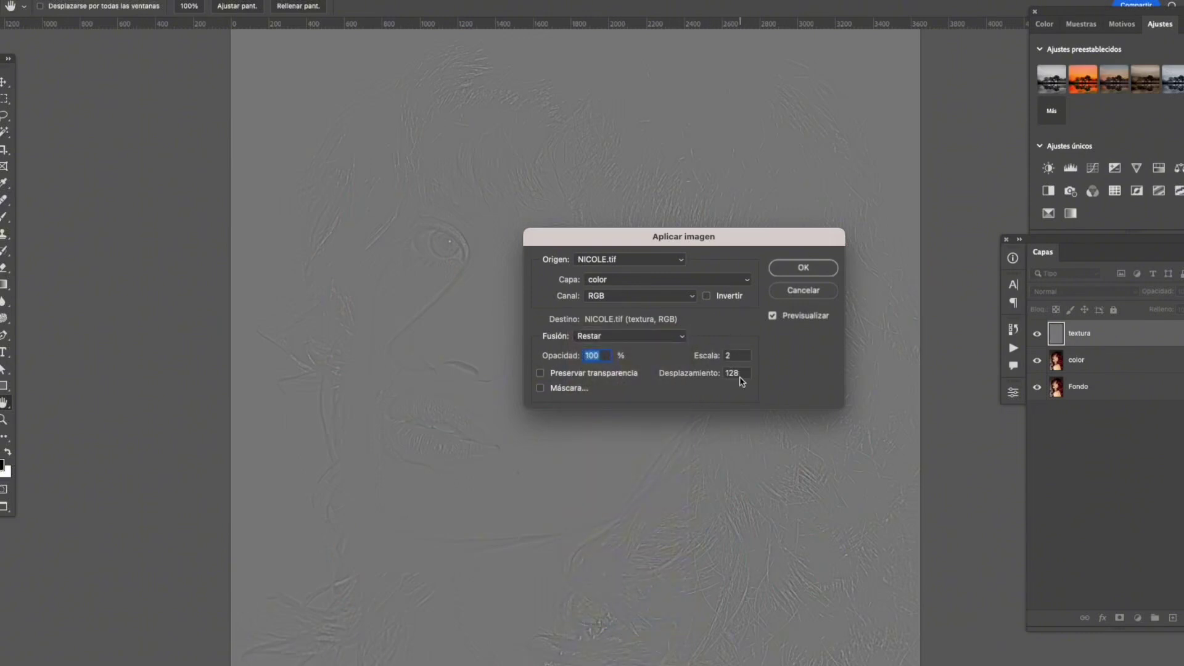
left_click(824, 269)
- Set the textura layer's blend mode to Luz lineal
mouse_move(667, 295)
left_mouse_down()
mouse_move(574, 342)
mouse_move(666, 312)
left_mouse_up()
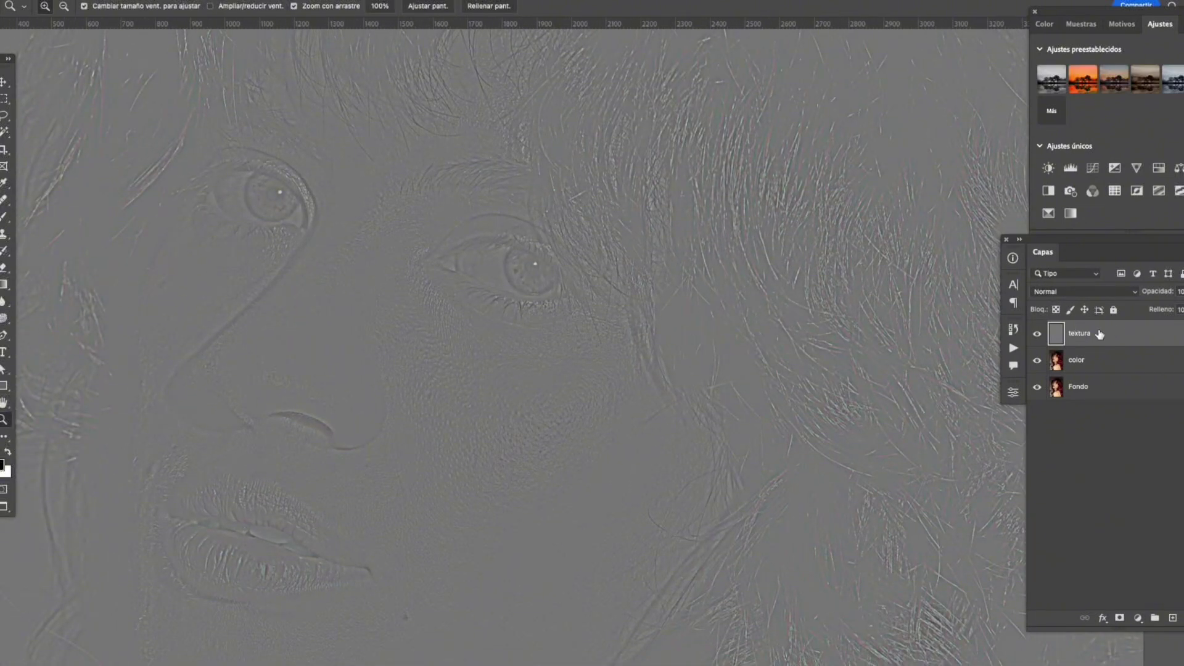
left_click(1112, 296)
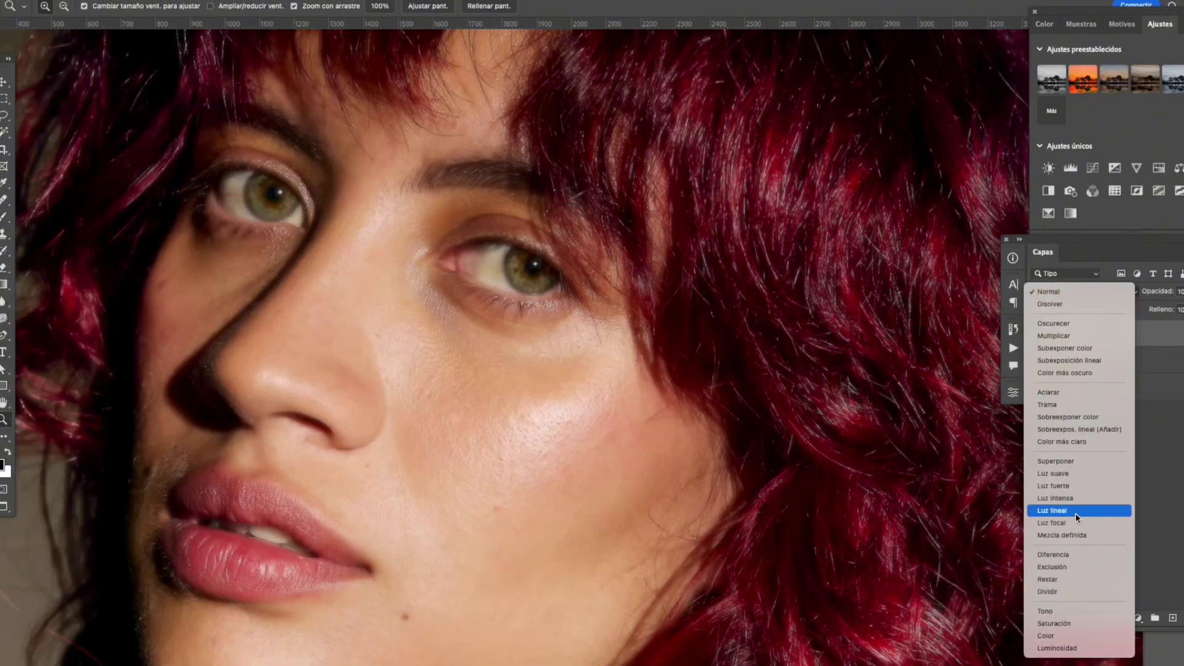
left_click(1076, 517)
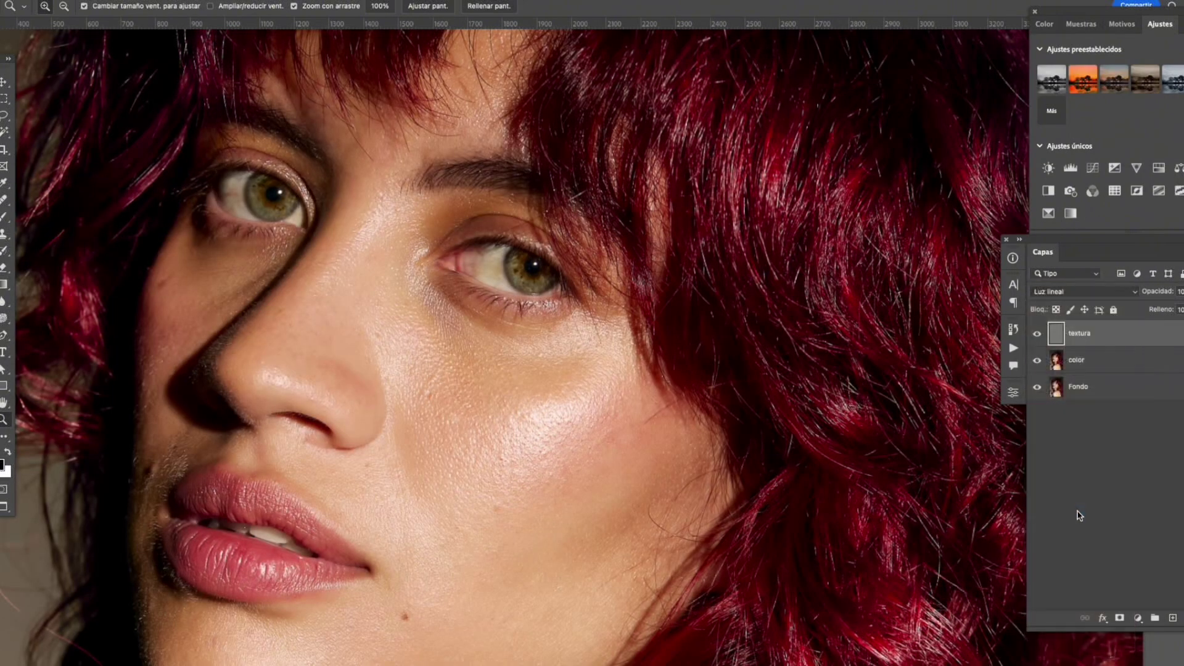
scroll(613, 294, "left", 3)
scroll(614, 295, "down", 2)
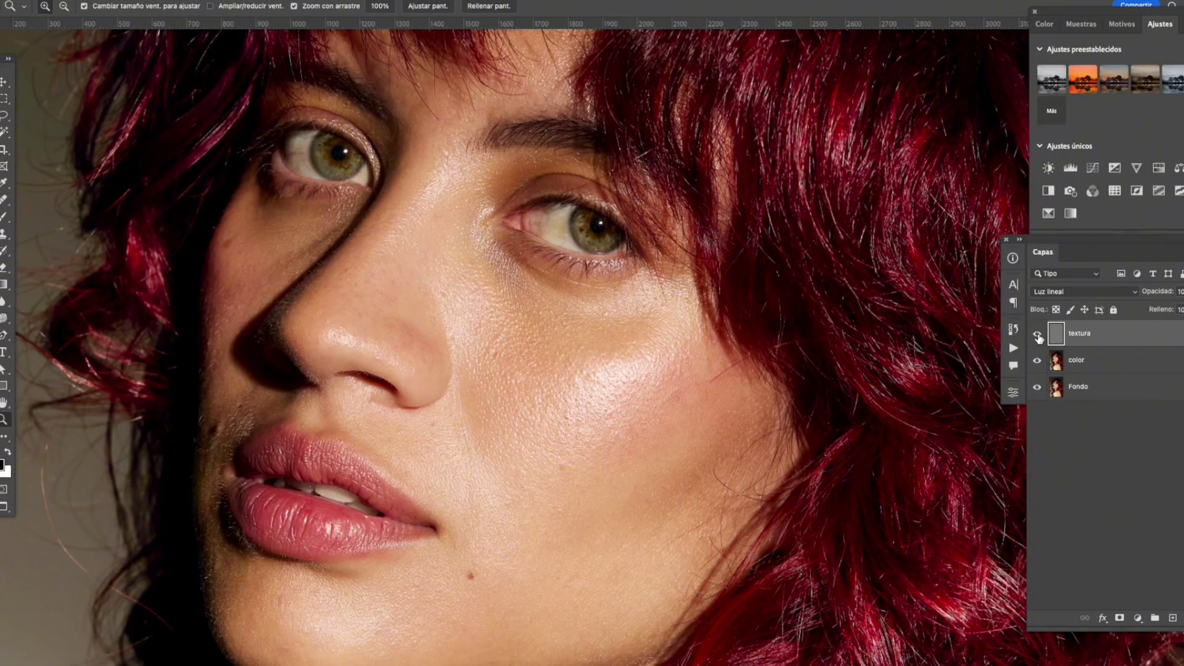
- Hide the textura layer and examine the blurred color layer's skin tones and transitions across the face
scroll(560, 281, "up", 1)
scroll(560, 280, "left", 1)
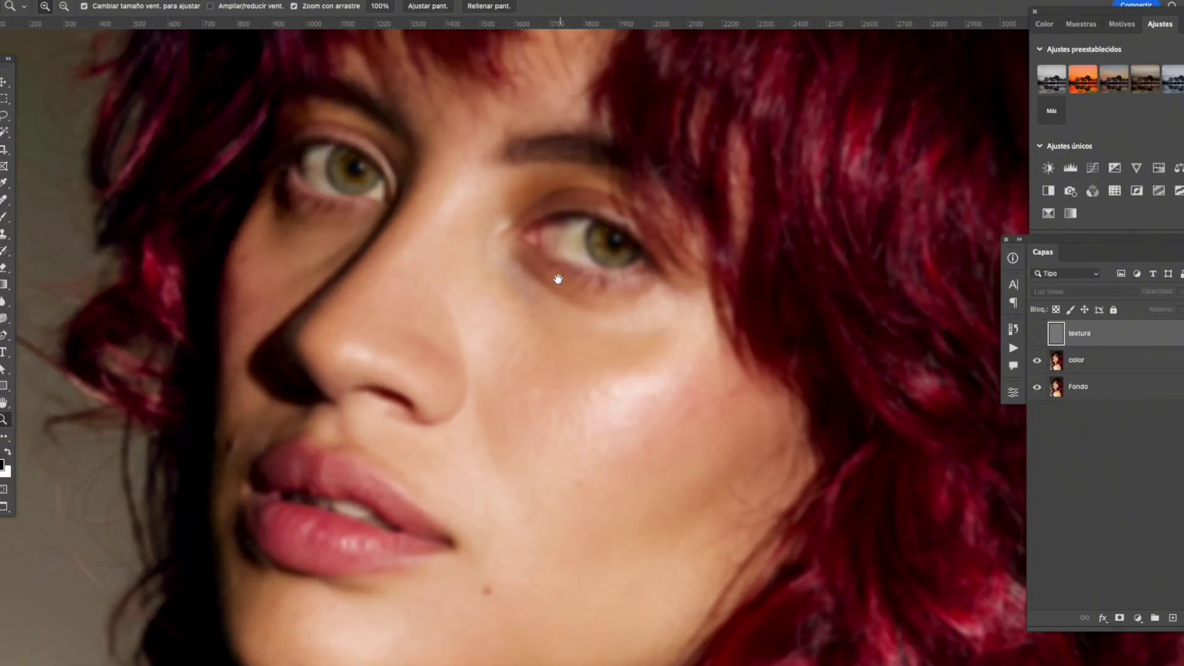
mouse_move(482, 286)
left_mouse_down()
mouse_move(510, 304)
mouse_move(496, 301)
left_mouse_up()
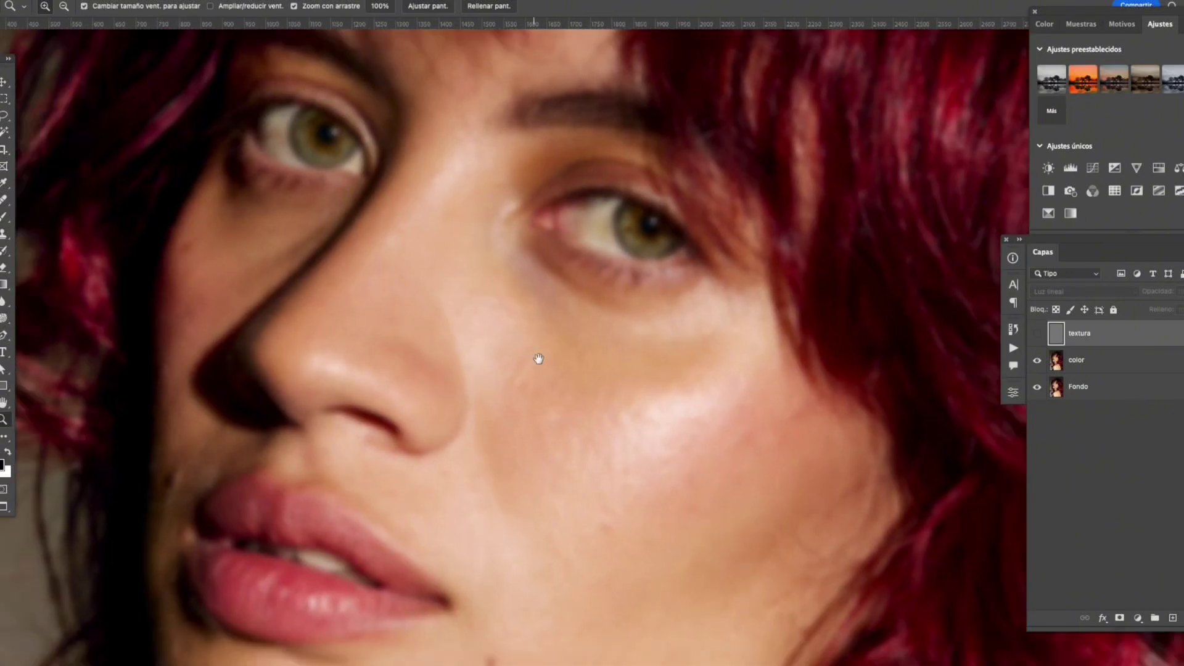
left_click_drag(531, 353, 536, 315)
left_click_drag(512, 216, 520, 253)
left_click_drag(502, 307, 504, 249)
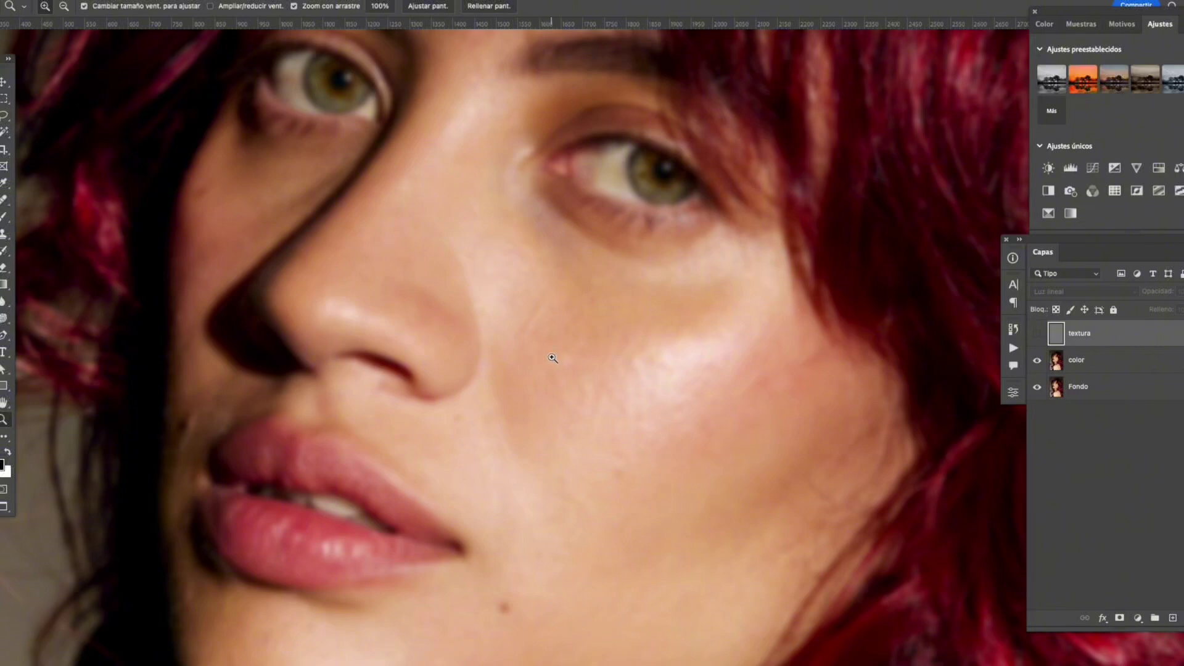
scroll(694, 325, "down", 1)
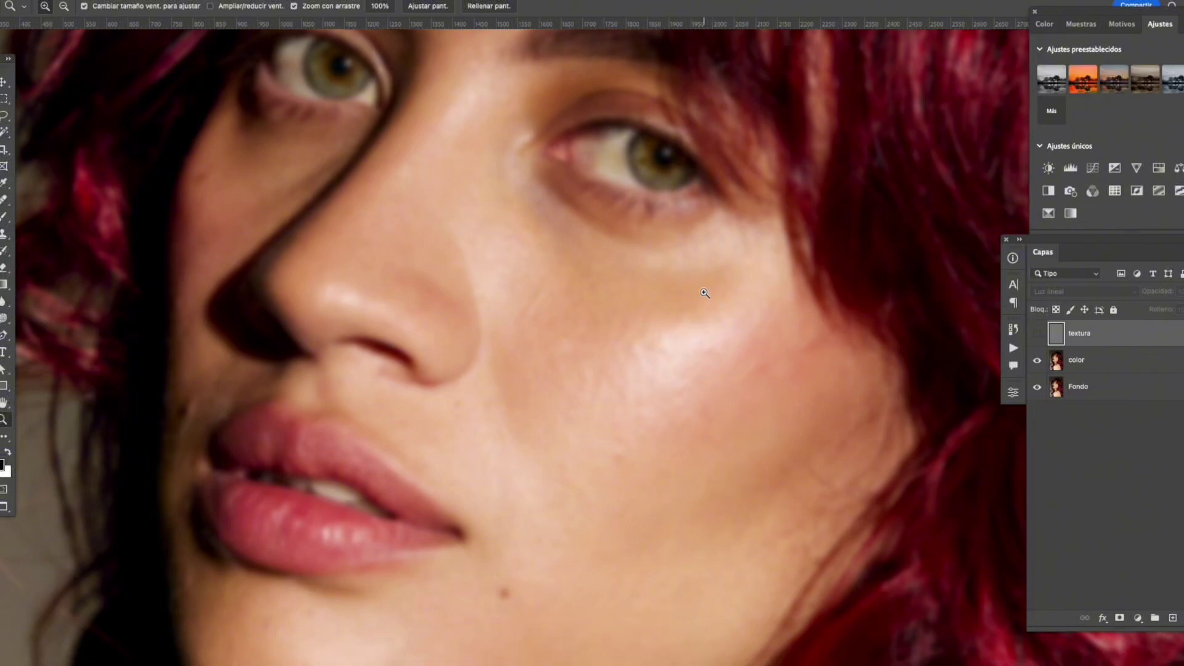
scroll(589, 320, "down", 3)
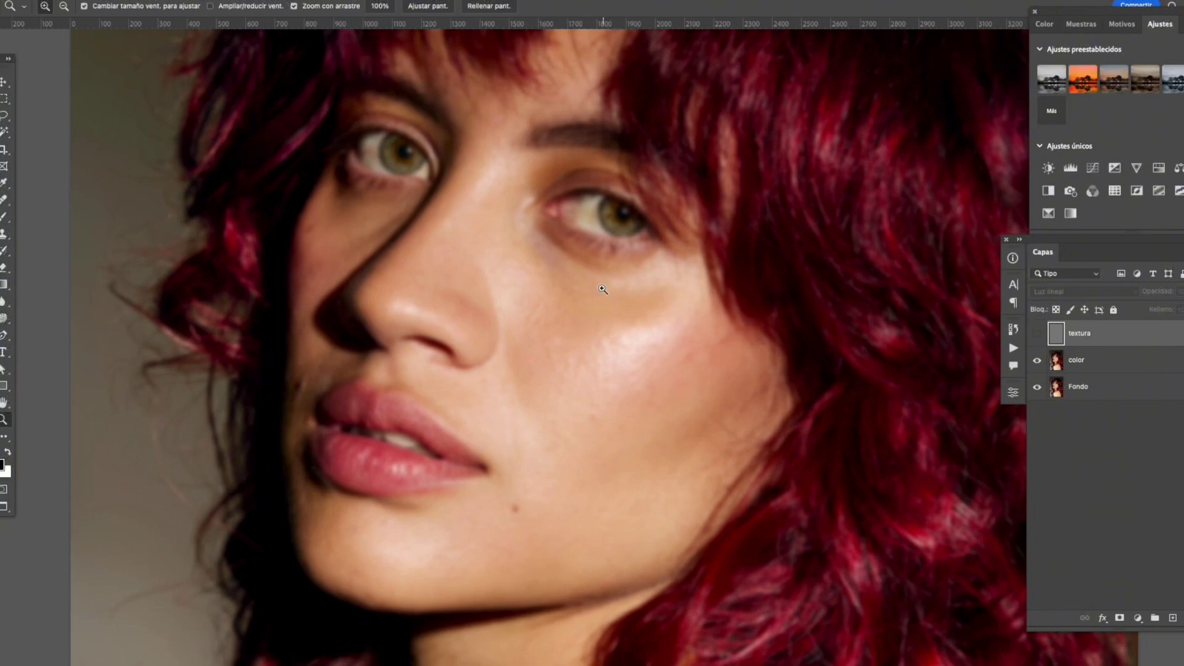
- Add a Curves adjustment layer above textura that darkens the midtones, with input 124 and output 73
left_click(1094, 168)
left_click_drag(901, 538, 899, 572)
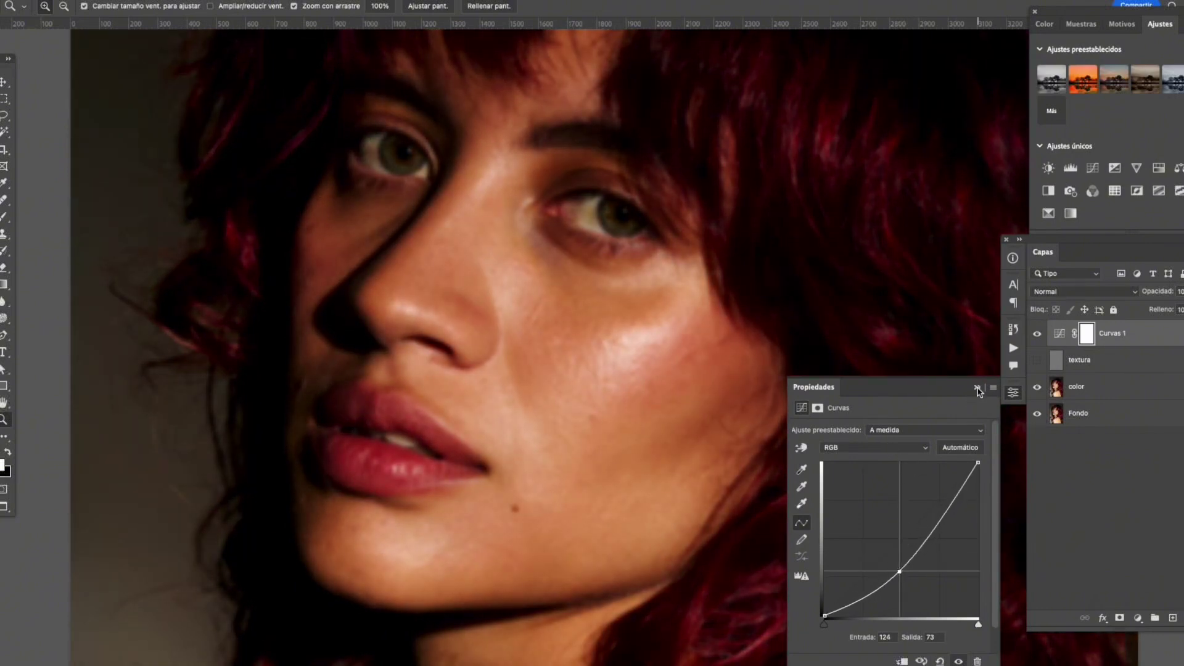
left_click(978, 386)
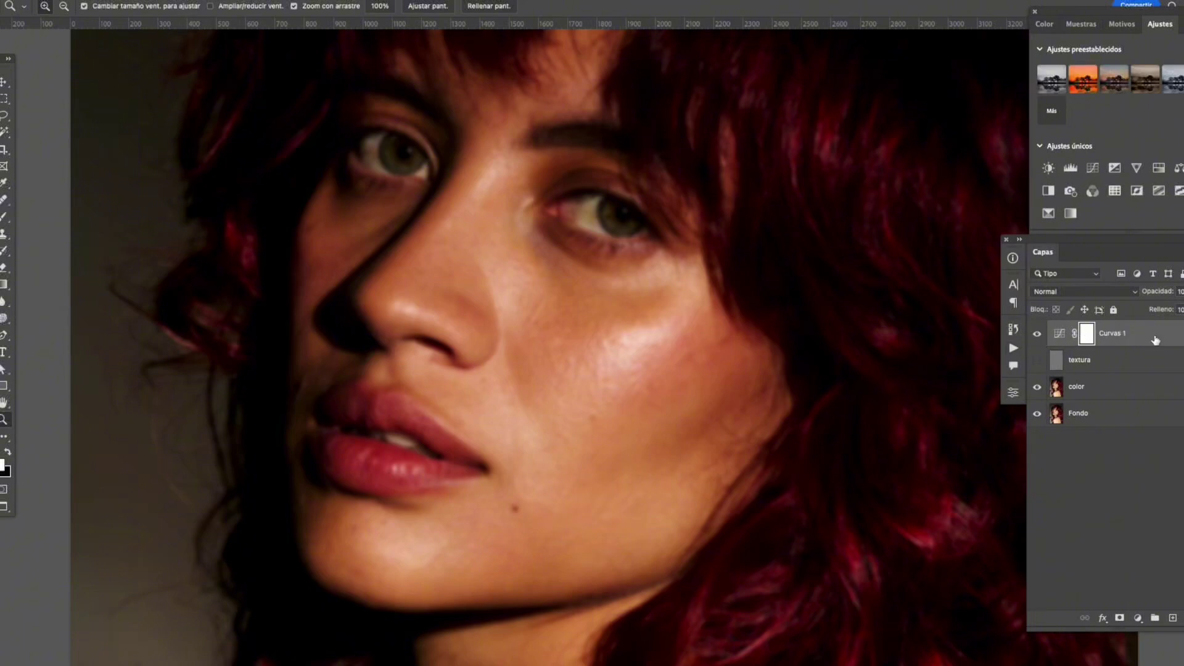
- Select the color layer and use the Healing Brush (Pincel corrector) to smooth uneven tones beside the nose below the fully lit eye
left_click(1092, 389)
left_click(583, 339)
scroll(579, 343, "up", 2)
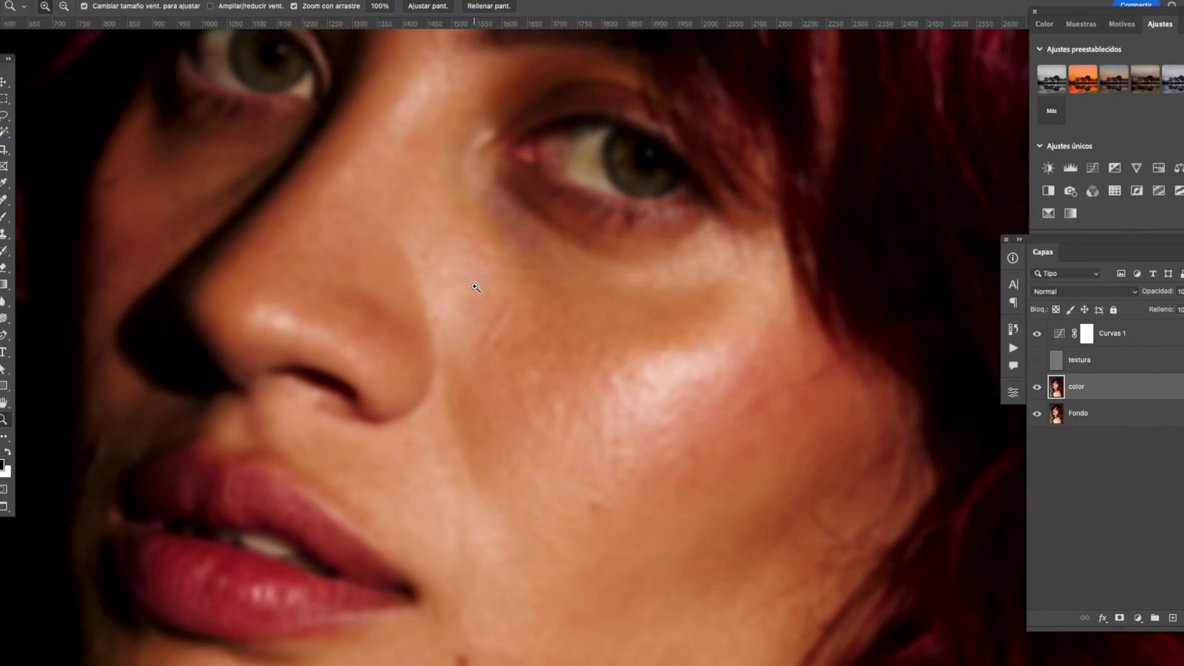
left_click(5, 201)
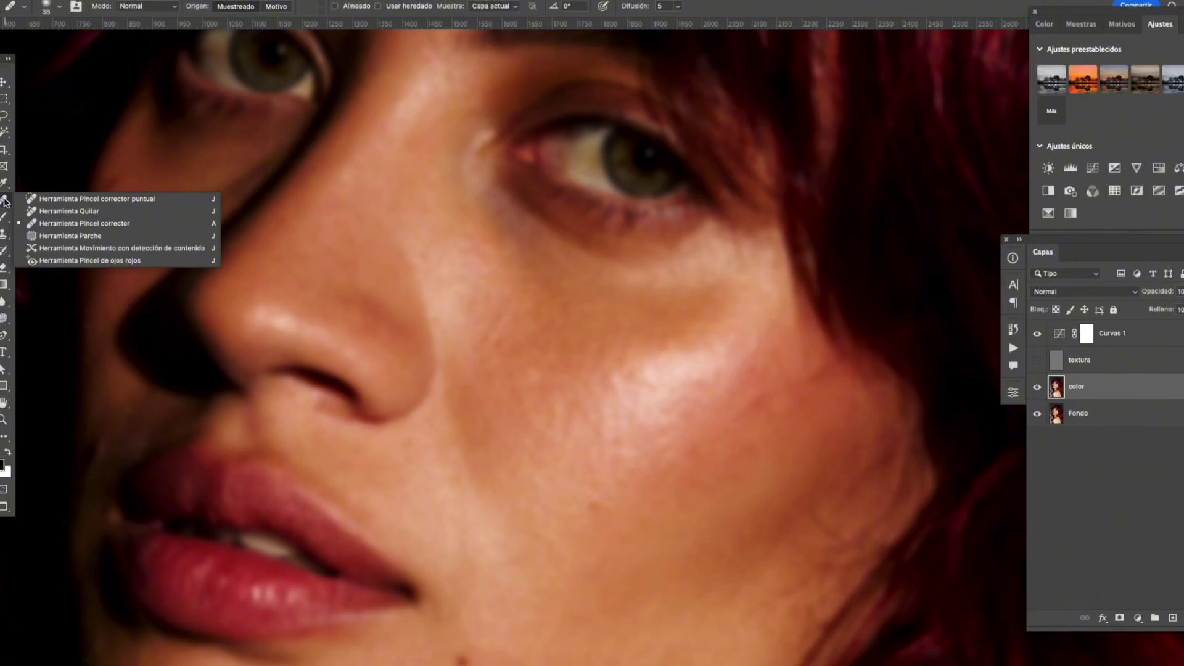
left_click(5, 236)
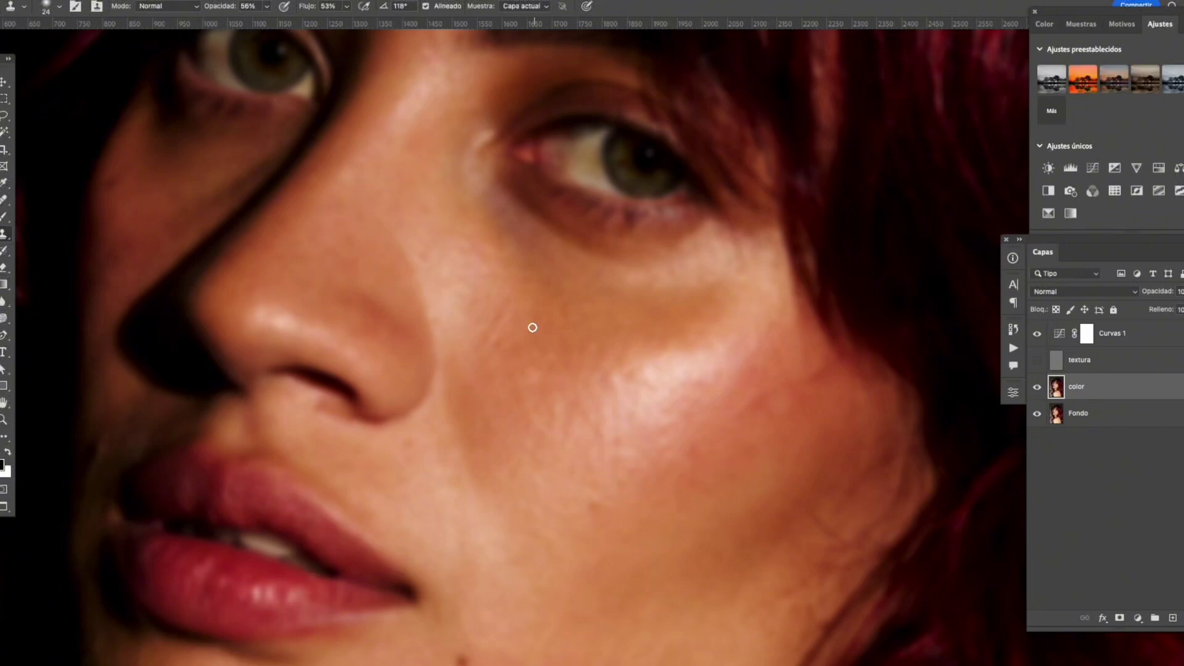
key("j")
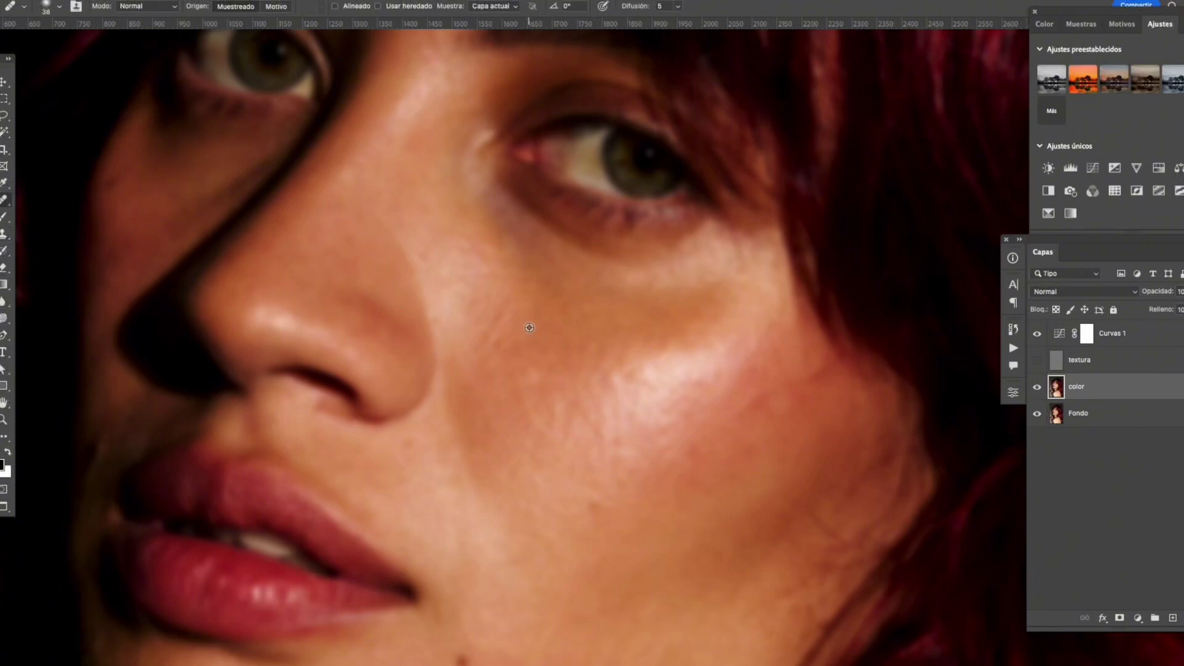
left_click(510, 297, "alt")
mouse_move(506, 317)
left_mouse_down()
mouse_move(528, 328)
mouse_move(496, 339)
mouse_move(510, 316)
left_mouse_up()
left_click(529, 328, "alt")
left_click(493, 296, "alt")
mouse_move(453, 287)
left_mouse_down()
mouse_move(484, 304)
mouse_move(446, 283)
mouse_move(445, 271)
mouse_move(492, 291)
mouse_move(469, 249)
left_mouse_up()
left_click(489, 290, "alt")
- Examine the darkened color layer across the whole face for abrupt light and shadow transitions
key("z")
left_click(550, 263, "alt")
left_click(552, 291, "alt")
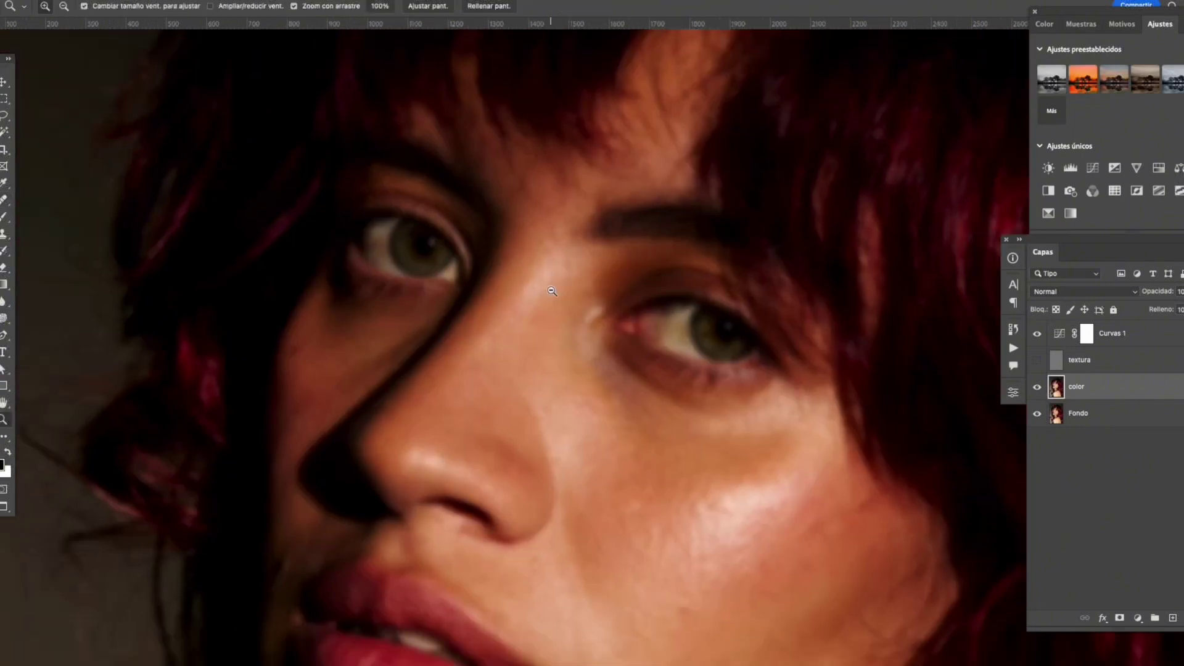
left_click(553, 291, "alt")
scroll(497, 211, "down", 4)
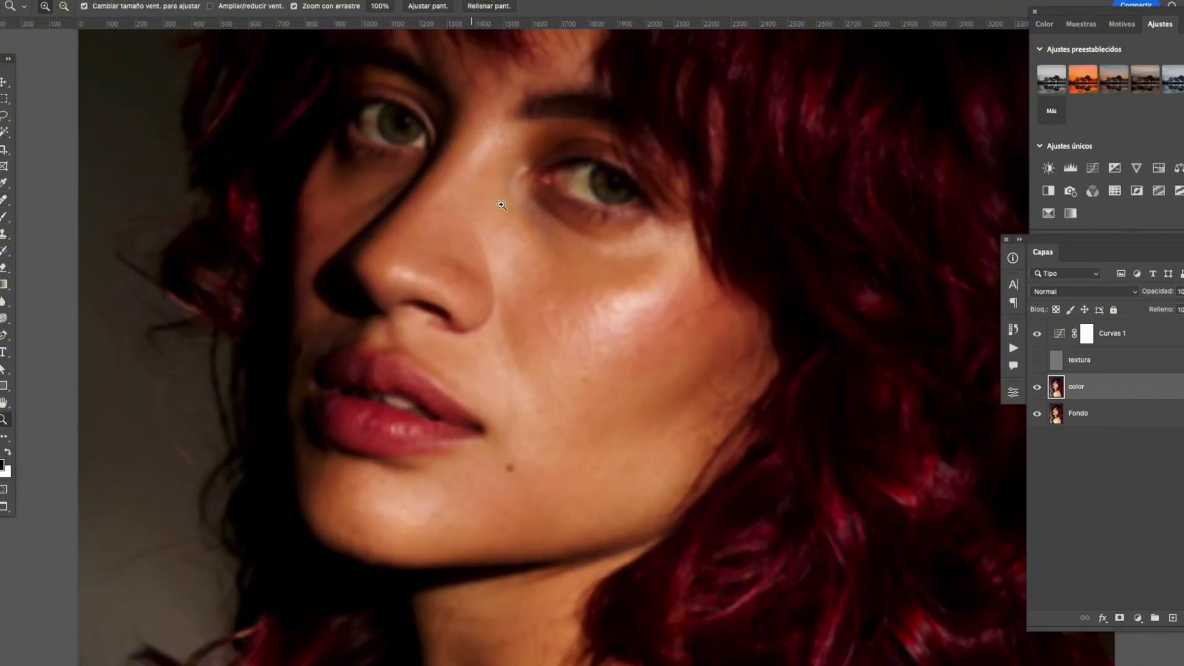
scroll(475, 196, "up", 3)
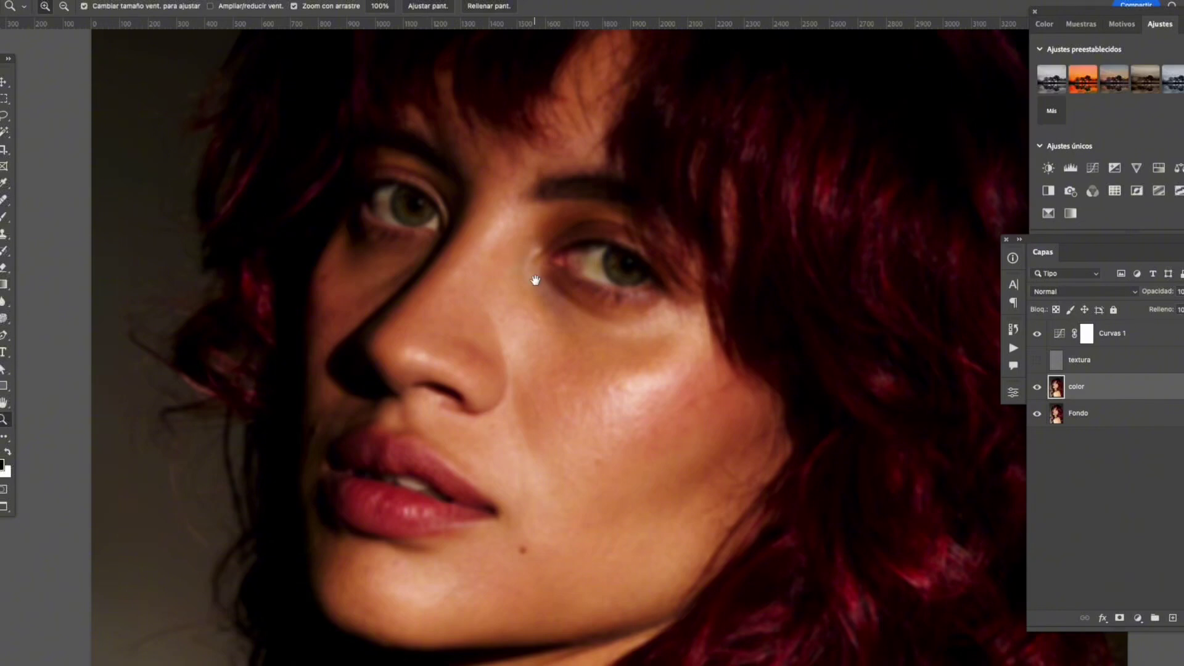
scroll(531, 320, "up", 1)
left_click_drag(522, 251, 536, 256)
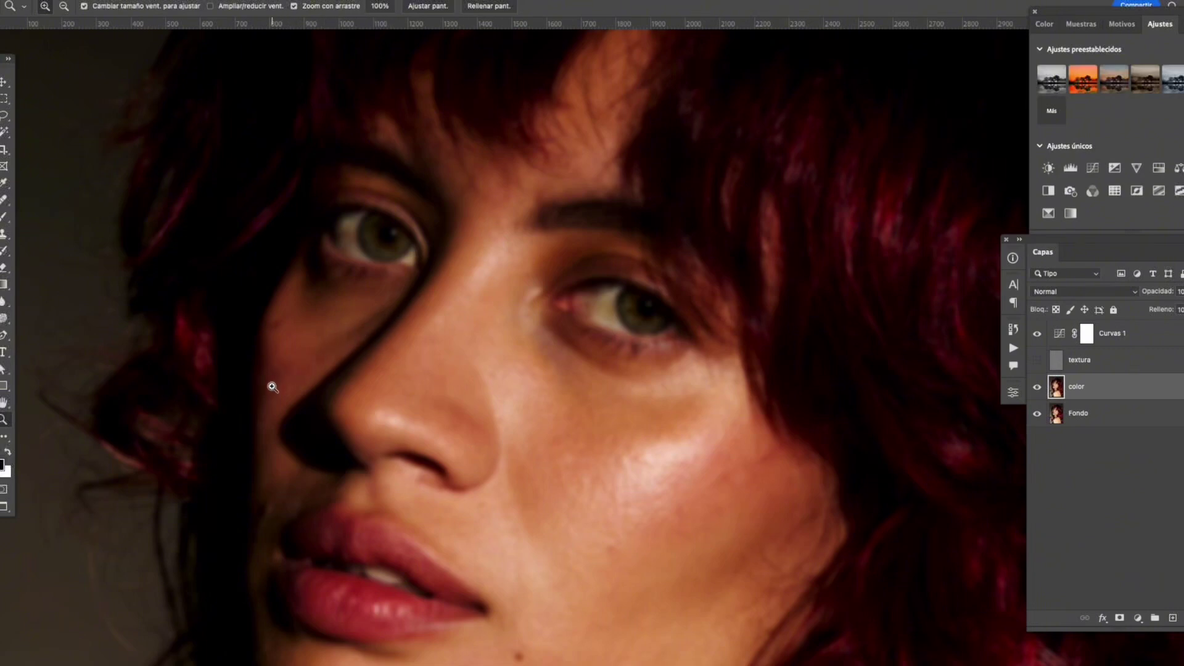
left_click_drag(465, 324, 457, 282)
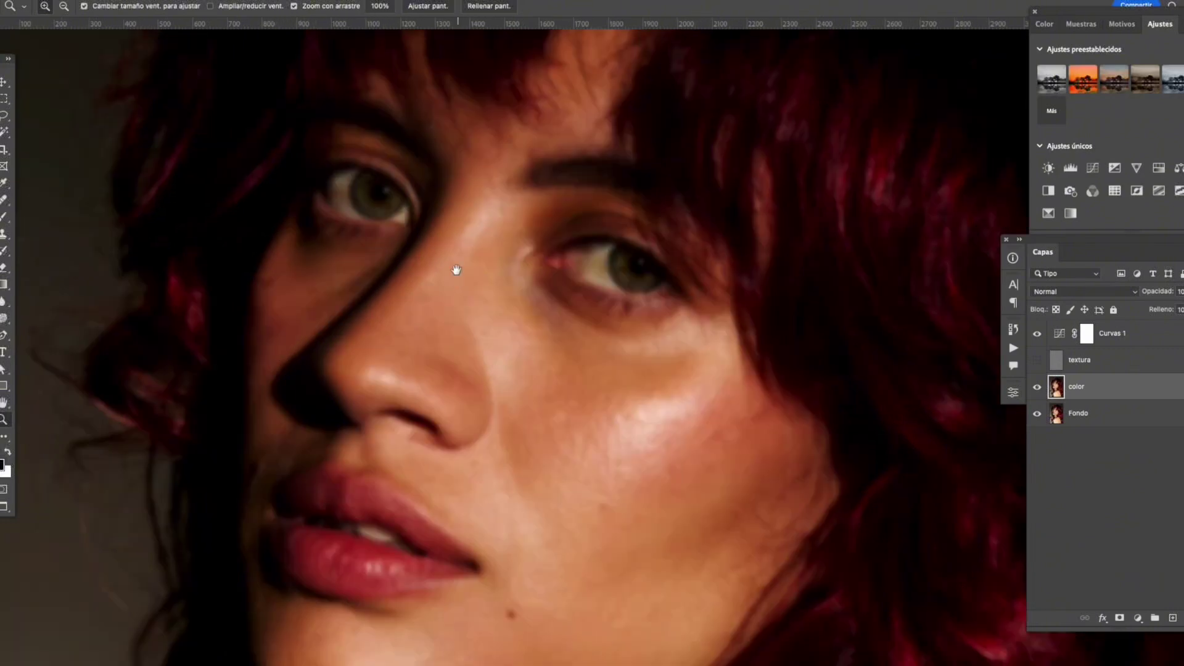
scroll(456, 281, "down", 3)
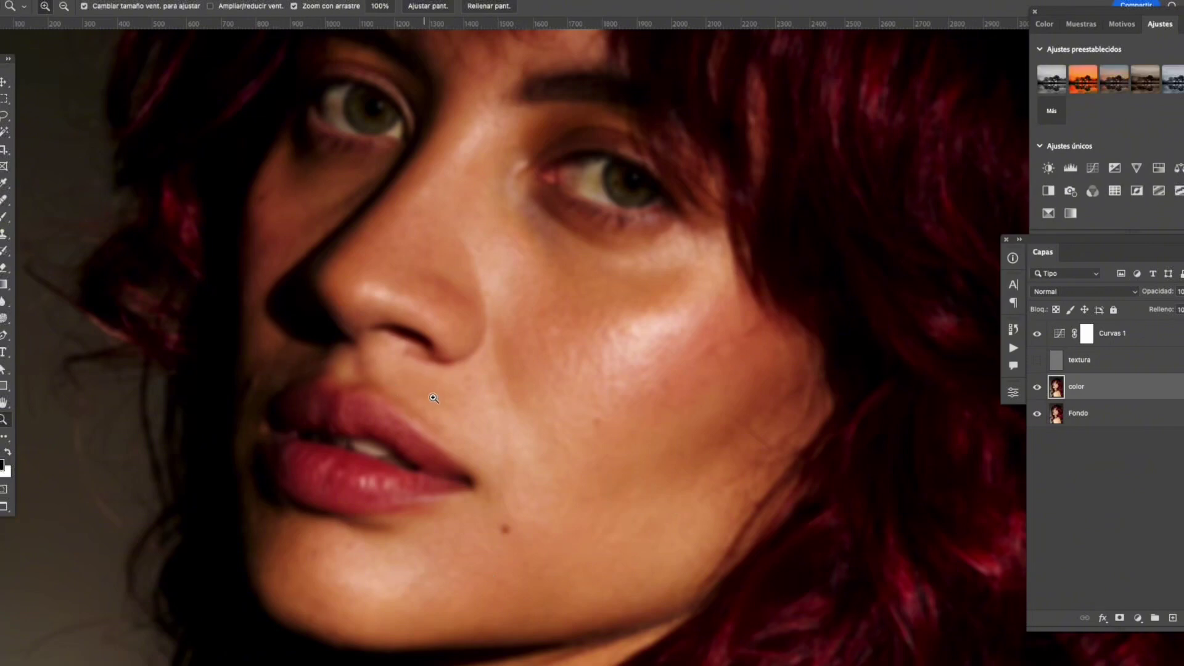
- Heal the blotchy tones along the side and bridge of the nose with the Healing Brush on the color layer
left_click(563, 309)
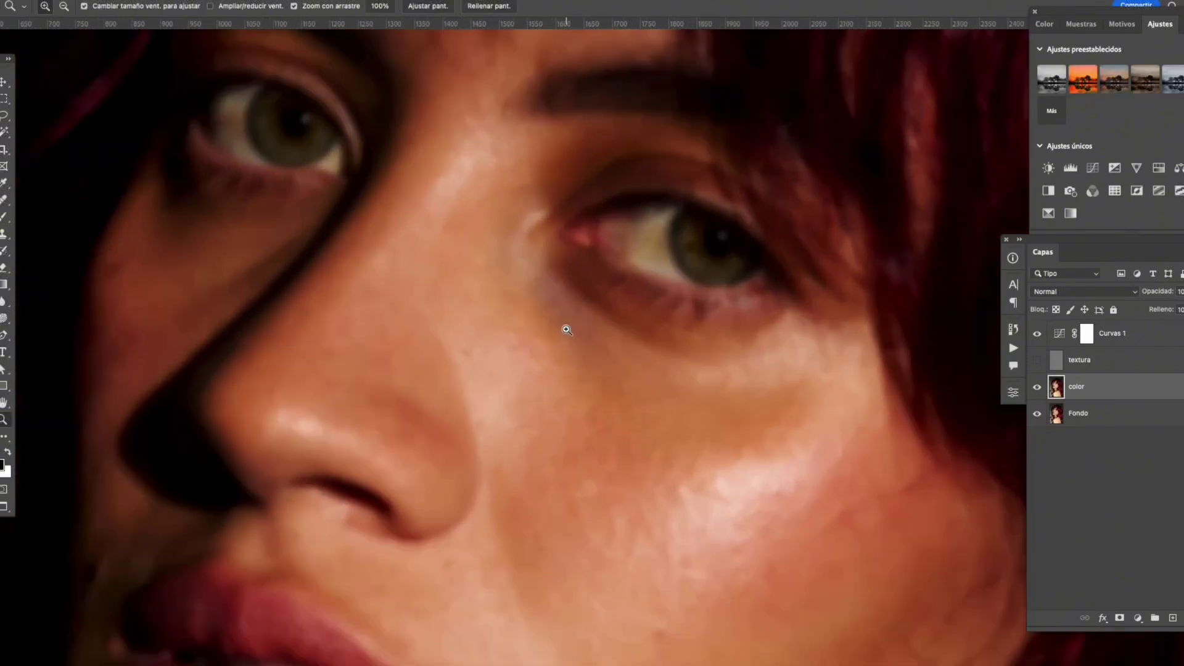
key("j")
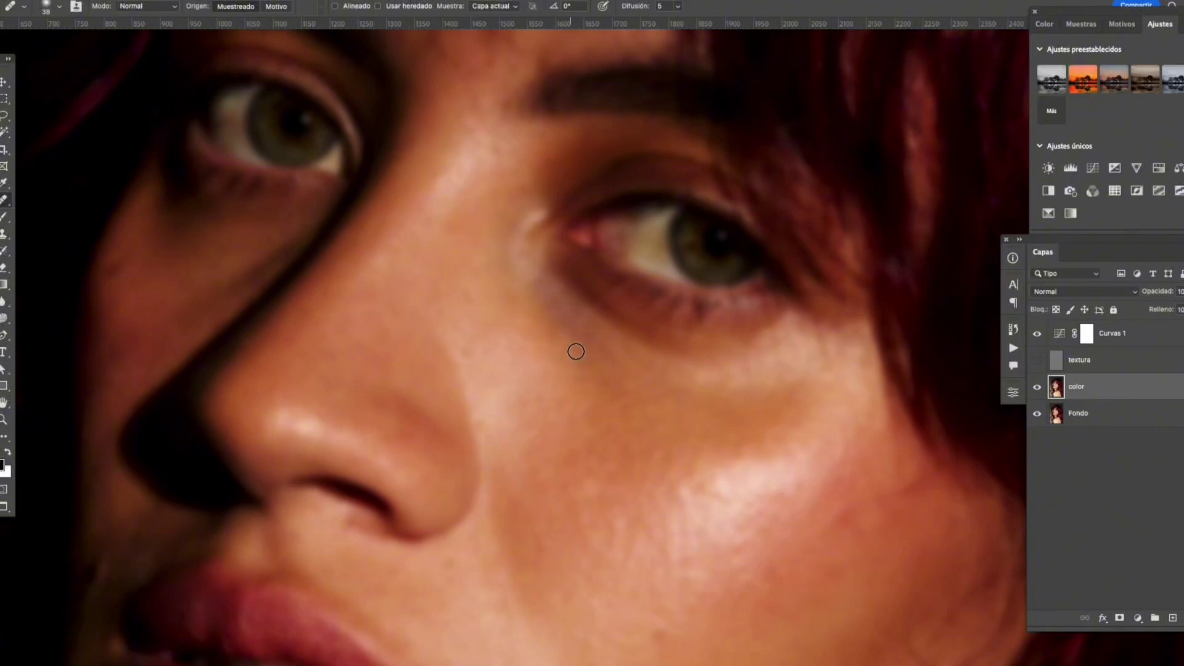
left_click(500, 319, "alt")
left_click(508, 318)
left_click_drag(484, 283, 532, 306)
left_click(409, 352)
left_click(410, 353)
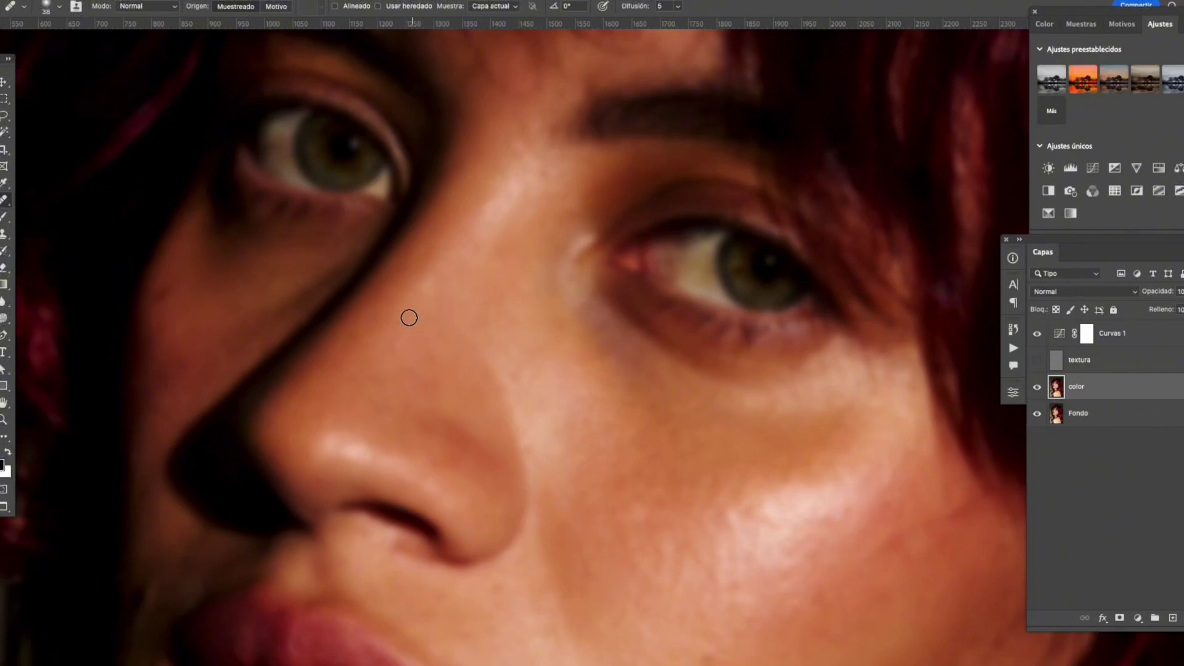
left_click_drag(379, 352, 326, 352)
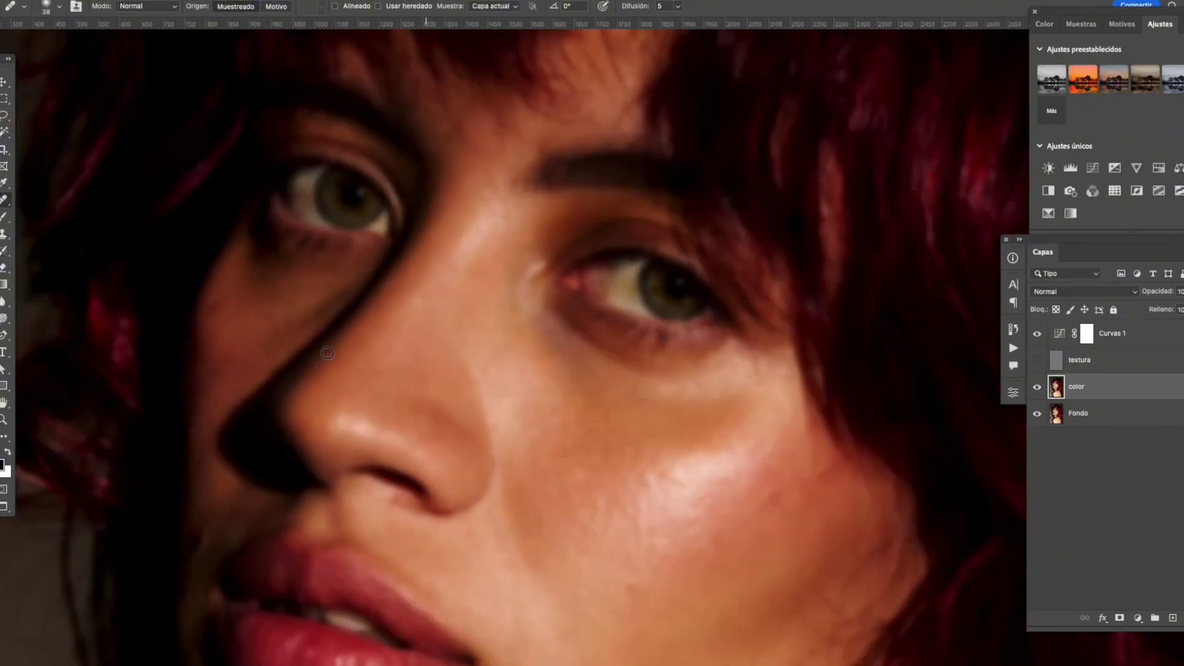
- Heal the uneven patches on the shadowed cheek beneath the eye, sampling nearby skin
left_click(279, 320, "alt")
left_click(234, 349)
left_click(214, 367)
left_click(248, 340)
mouse_move(247, 340)
left_mouse_down()
mouse_move(290, 301)
mouse_move(302, 309)
mouse_move(300, 325)
mouse_move(267, 337)
left_mouse_up()
- Smooth the small tonal spots on the lit side of the nose and up toward its bridge
scroll(360, 331, "down", 3)
scroll(359, 331, "right", 2)
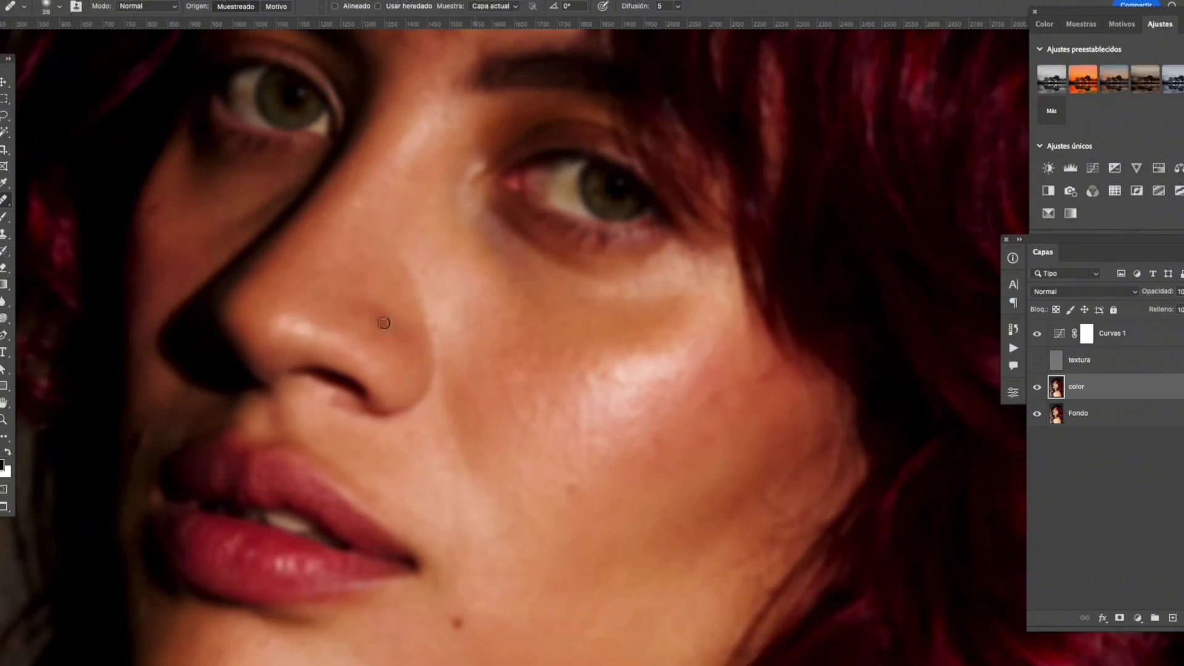
left_click_drag(371, 288, 360, 272)
left_click(362, 260)
left_click(367, 257)
left_click(363, 264)
left_click(360, 260)
left_click(417, 182)
- Heal the uneven tones on the lit cheek right beside the nostril
left_click(515, 426)
left_click_drag(511, 394, 511, 414)
left_click(507, 352, "alt")
left_click(535, 346)
- Smooth the patchy highlight on the lit cheekbone with sampled healing strokes
scroll(539, 353, "down", 3)
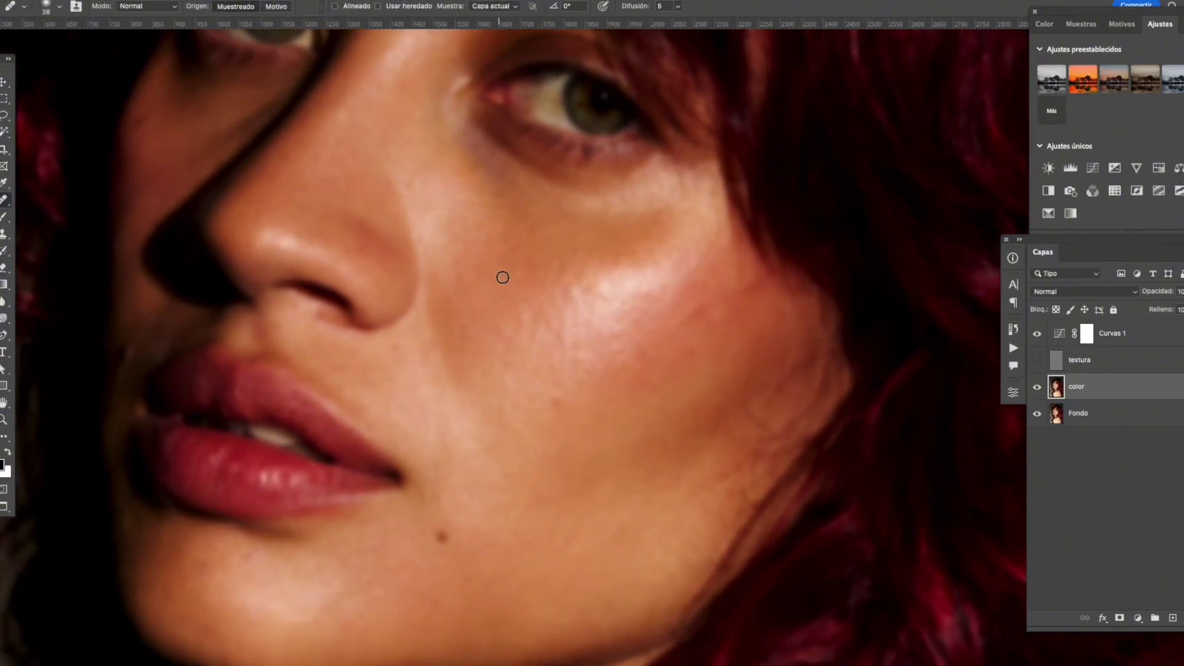
left_click(504, 271, "alt")
mouse_move(552, 258)
left_mouse_down()
mouse_move(507, 317)
mouse_move(499, 296)
mouse_move(551, 343)
mouse_move(545, 317)
mouse_move(566, 328)
mouse_move(532, 330)
mouse_move(580, 294)
mouse_move(577, 312)
mouse_move(592, 291)
mouse_move(576, 316)
mouse_move(605, 293)
mouse_move(603, 312)
mouse_move(623, 312)
left_mouse_up()
left_click(584, 339, "alt")
left_click(588, 314, "alt")
left_click(587, 320)
left_click(620, 289, "alt")
left_click(581, 300, "alt")
left_click(580, 306, "alt")
- Even out the outer part of the lit cheek and the area just below its highlight
left_click(701, 309, "alt")
left_click_drag(713, 306, 713, 335)
left_click(670, 385, "alt")
mouse_move(631, 357)
left_mouse_down()
mouse_move(644, 385)
mouse_move(589, 352)
mouse_move(613, 338)
mouse_move(587, 369)
left_mouse_up()
left_click(619, 370, "alt")
left_click(610, 343, "alt")
- Blend the remaining blotches on the outer cheek toward the hair and across the middle of the cheek
left_click(724, 326, "alt")
left_click(713, 337)
left_click(680, 301, "alt")
left_click_drag(700, 452, 704, 323)
left_click(589, 307, "alt")
left_click_drag(586, 322, 612, 313)
left_click_drag(591, 352, 631, 365)
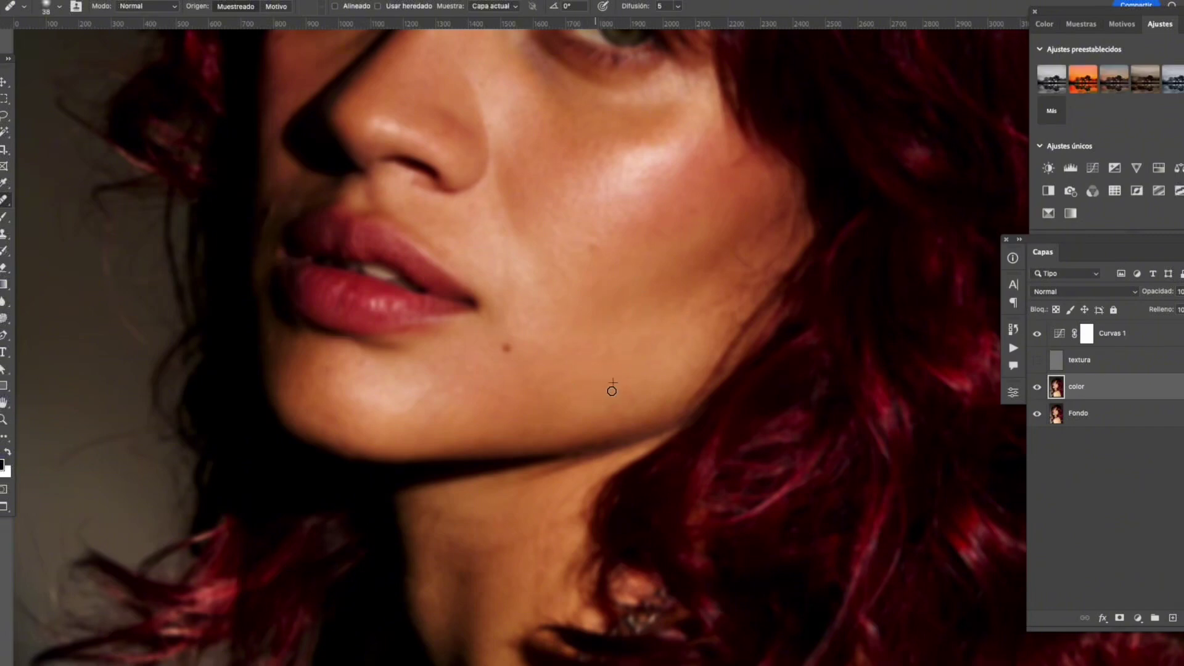
- Heal the uneven tones on the lower cheek near the hair and above the corner of the mouth
left_click(649, 321, "alt")
left_click_drag(618, 333, 623, 317)
left_click_drag(722, 256, 696, 282)
left_click_drag(457, 237, 428, 218)
- Smooth the highlight and tonal patches on the chin with sampled healing strokes
left_click(320, 390, "alt")
left_click_drag(307, 357, 320, 371)
mouse_move(351, 421)
left_mouse_down()
mouse_move(327, 416)
mouse_move(368, 421)
mouse_move(361, 429)
mouse_move(345, 401)
mouse_move(306, 397)
left_mouse_up()
left_click(367, 412)
left_click(345, 402)
left_click_drag(466, 351, 478, 376)
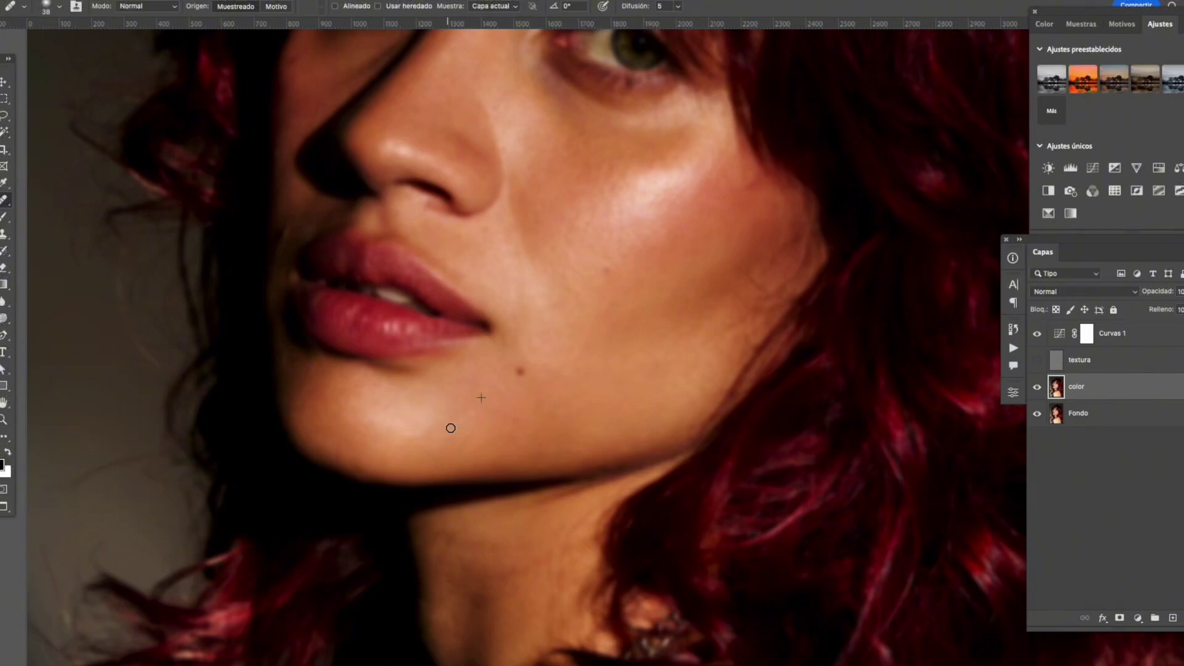
left_click(471, 431, "alt")
left_click_drag(448, 435, 464, 419)
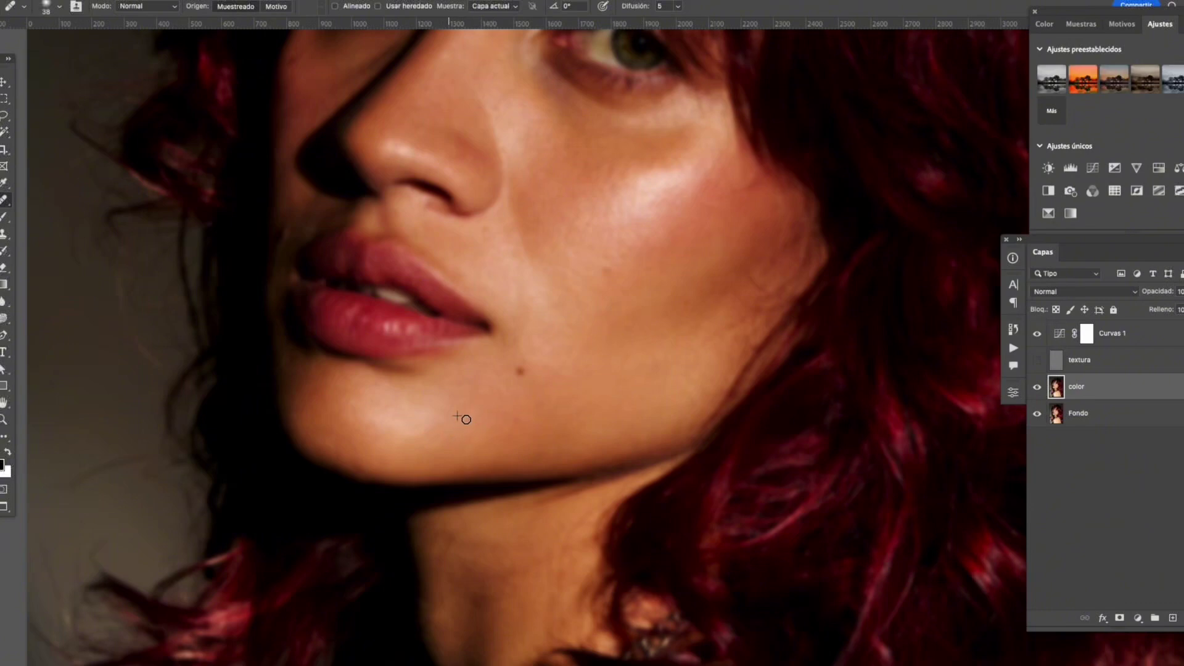
- Even out the skin tones along the jaw below the mole
left_click_drag(577, 412, 598, 416)
left_click(553, 402)
mouse_move(487, 423)
left_mouse_down()
mouse_move(509, 411)
mouse_move(494, 441)
mouse_move(570, 421)
left_mouse_up()
- Heal the uneven tones between the eyebrows and on the lower forehead
scroll(623, 358, "up", 5)
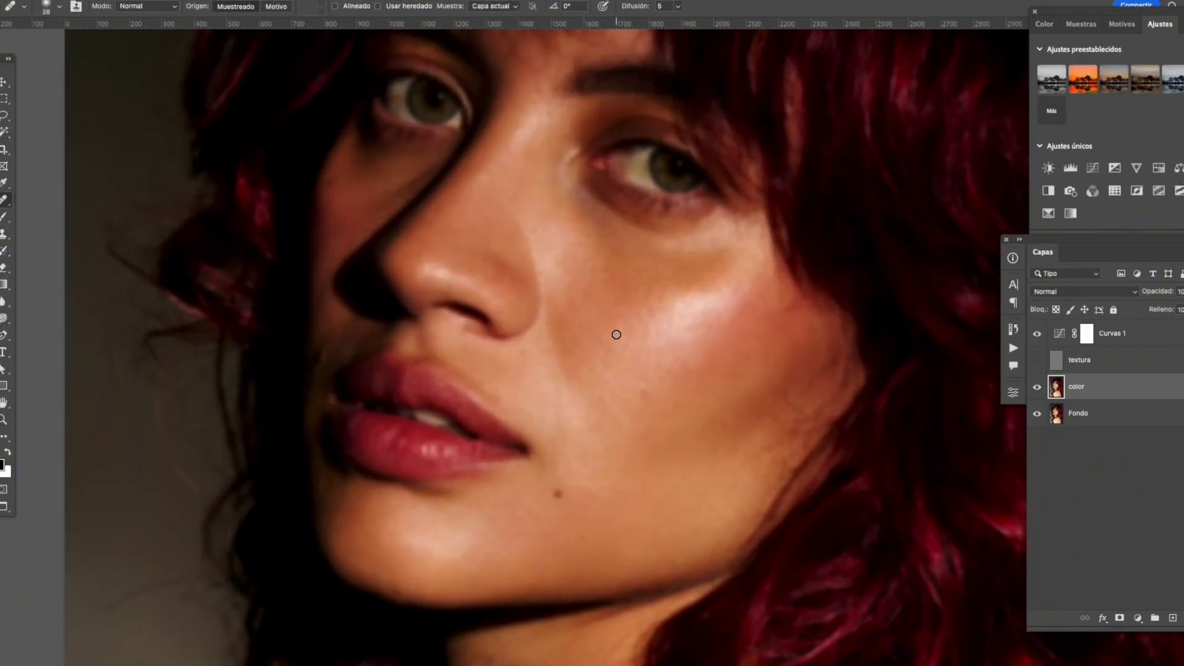
scroll(586, 310, "up", 2)
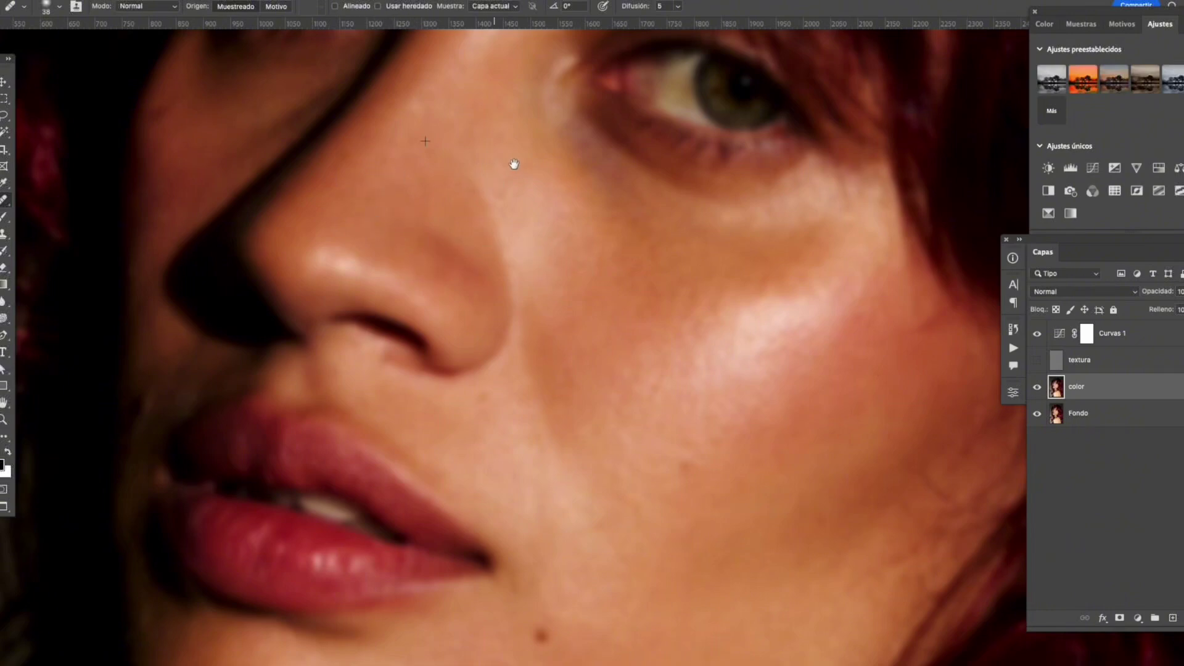
left_click_drag(507, 166, 590, 315)
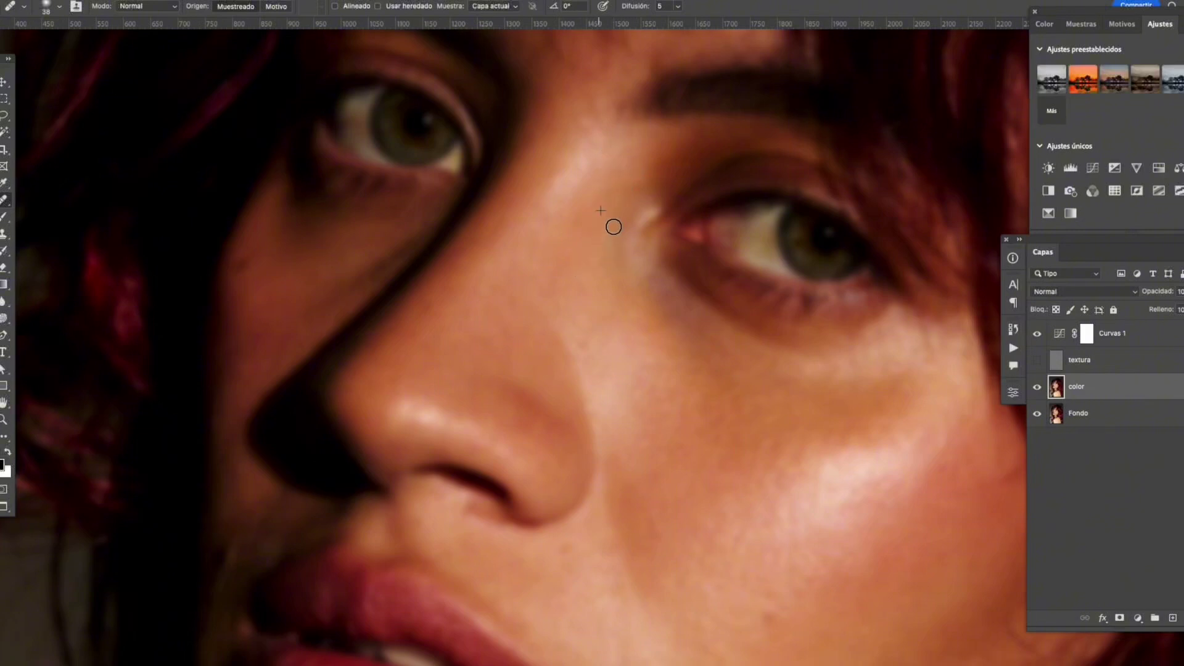
left_click_drag(701, 140, 679, 232)
left_click(667, 185, "alt")
left_click(544, 174, "alt")
left_click(565, 175)
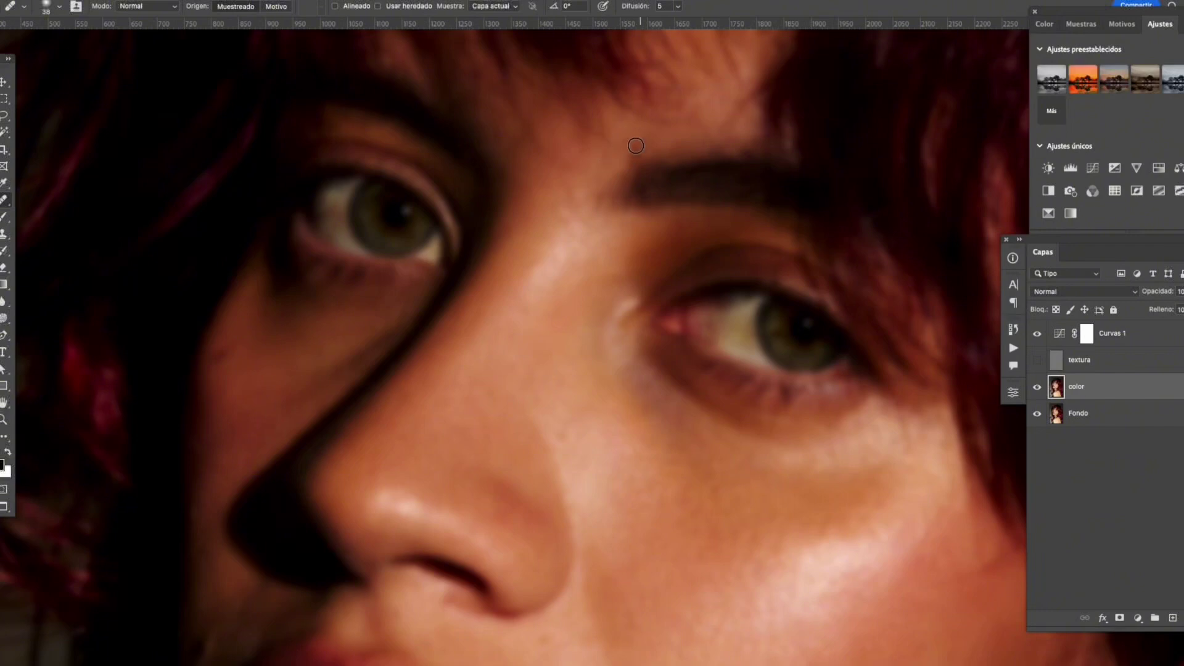
- Heal the remaining uneven tones on the shadowed cheek beside the nose shadow
scroll(579, 274, "left", 3)
scroll(579, 275, "down", 2)
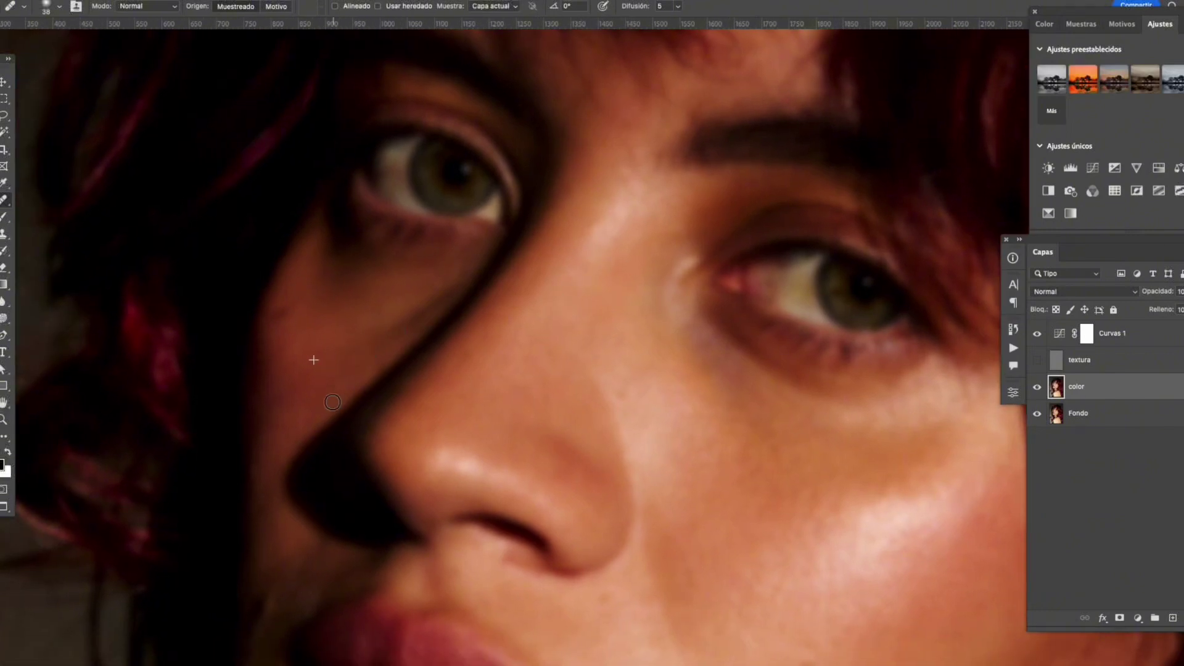
mouse_move(325, 374)
left_mouse_down()
mouse_move(314, 401)
mouse_move(280, 415)
mouse_move(289, 418)
left_mouse_up()
- Make the textura layer visible and hide the Curvas 1 layer to check the retouched skin
key("s")
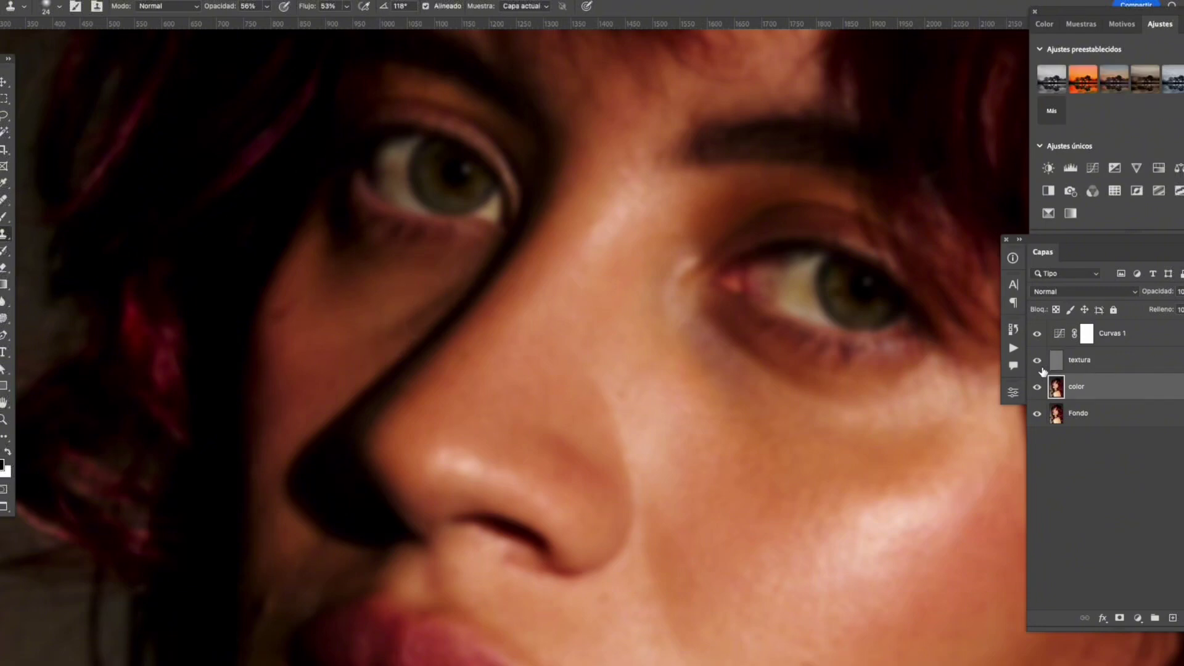
left_click(1038, 336)
scroll(494, 257, "down", 1)
key("z")
left_click_drag(468, 269, 429, 281)
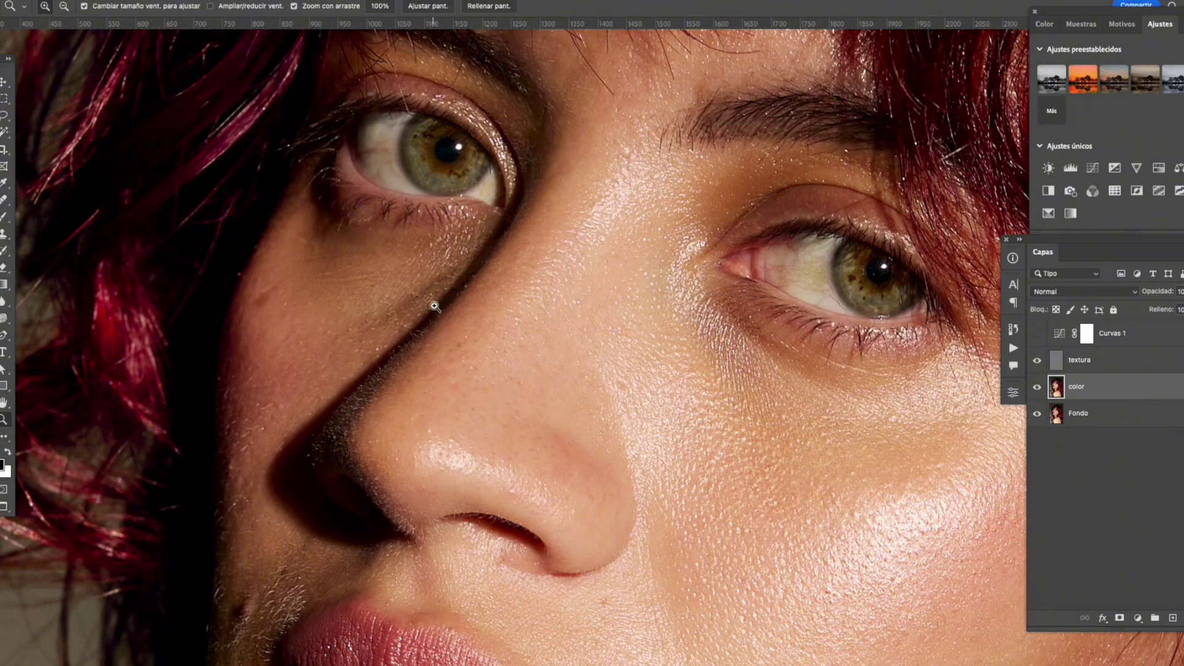
- Set the Clone Stamp to 35% opacity and 21% flow
key("s")
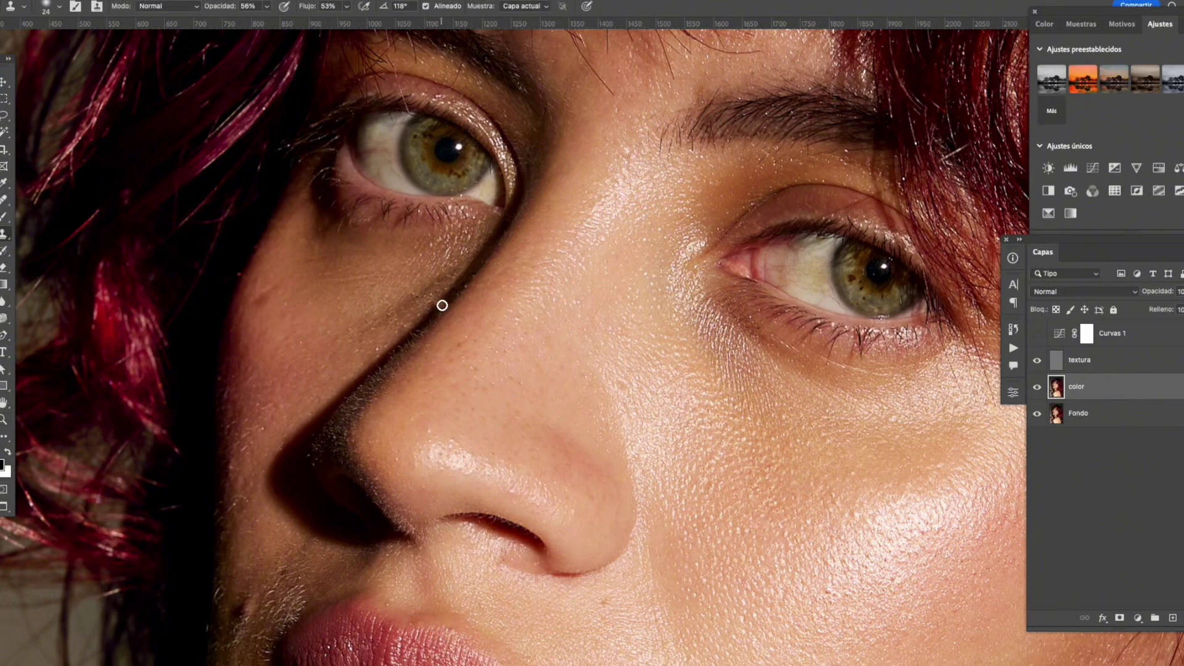
left_click_drag(230, 9, 215, 8)
left_click_drag(313, 9, 304, 9)
- Try to soften the edge of the nose shadow below the shaded eye with Clone Stamp strokes on the color layer
mouse_move(436, 284)
left_mouse_down()
mouse_move(398, 305)
mouse_move(456, 268)
mouse_move(349, 337)
left_mouse_up()
left_click(463, 269)
left_click_drag(458, 296, 451, 306)
key("super+z")
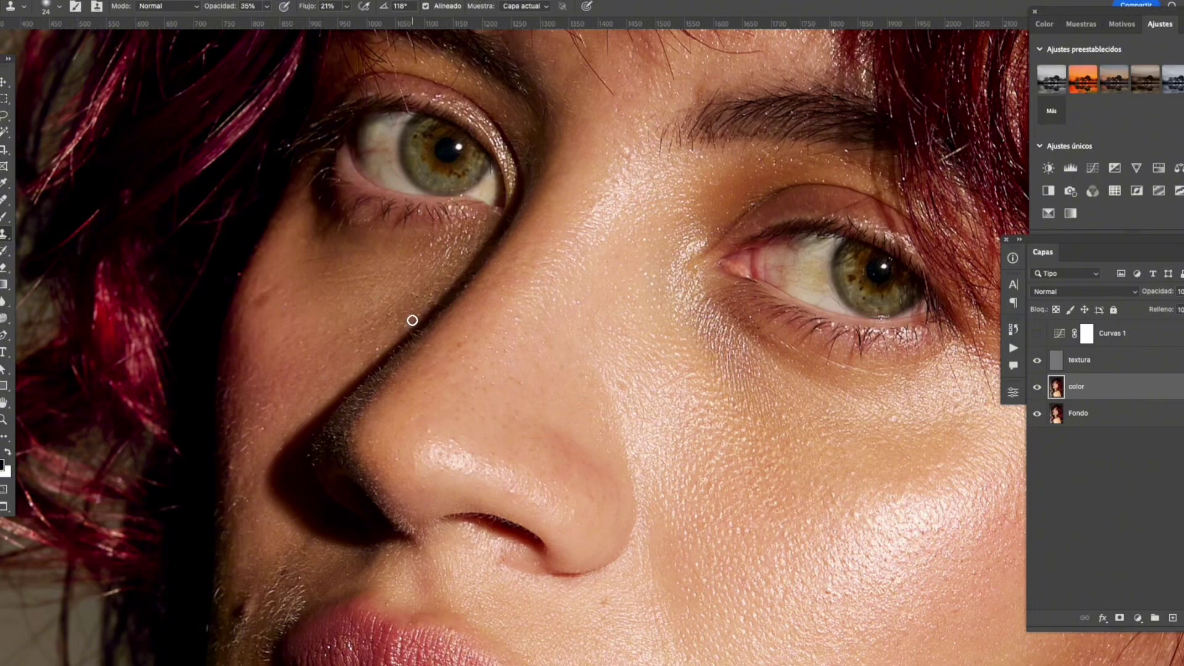
- Heal the uneven tones below the shaded eye along the nose shadow's edge on the color layer with the Healing Brush
key("j")
left_click(394, 291, "alt")
mouse_move(406, 304)
left_mouse_down()
mouse_move(341, 347)
mouse_move(458, 292)
mouse_move(415, 289)
left_mouse_up()
left_click(400, 315, "alt")
left_click(353, 332, "alt")
left_click(373, 301, "alt")
- Heal the uneven tones along the nose bridge and up between the eyebrows on the color layer
mouse_move(523, 321)
left_mouse_down()
mouse_move(497, 271)
mouse_move(528, 301)
mouse_move(525, 289)
left_mouse_up()
key("z")
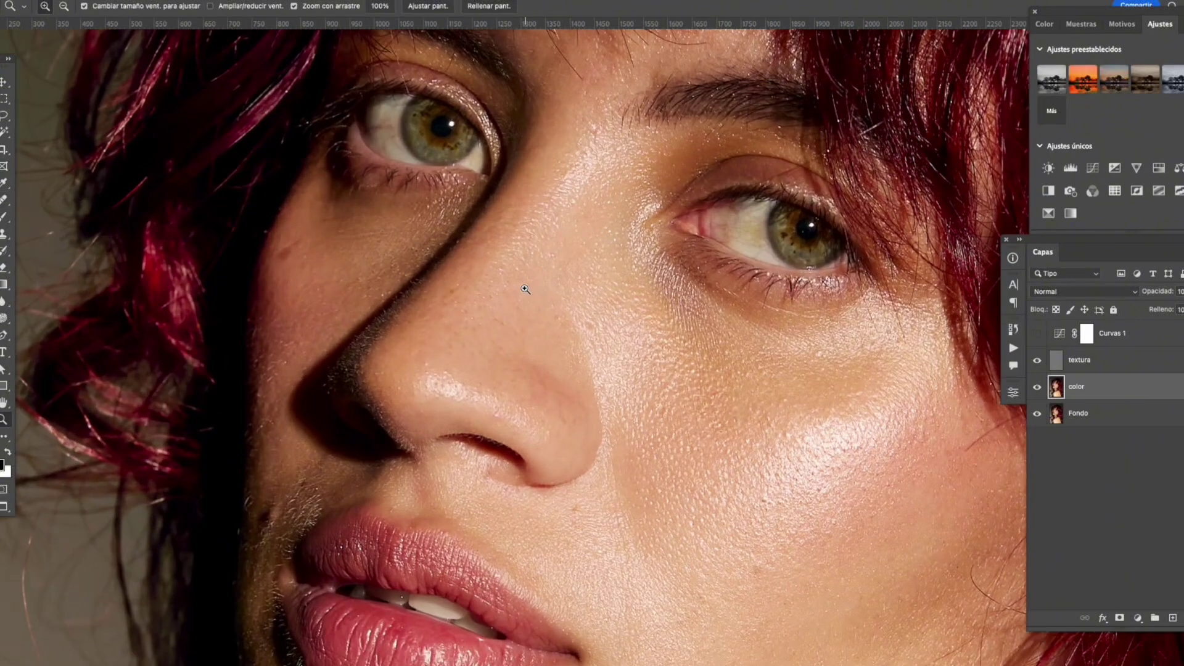
key("j")
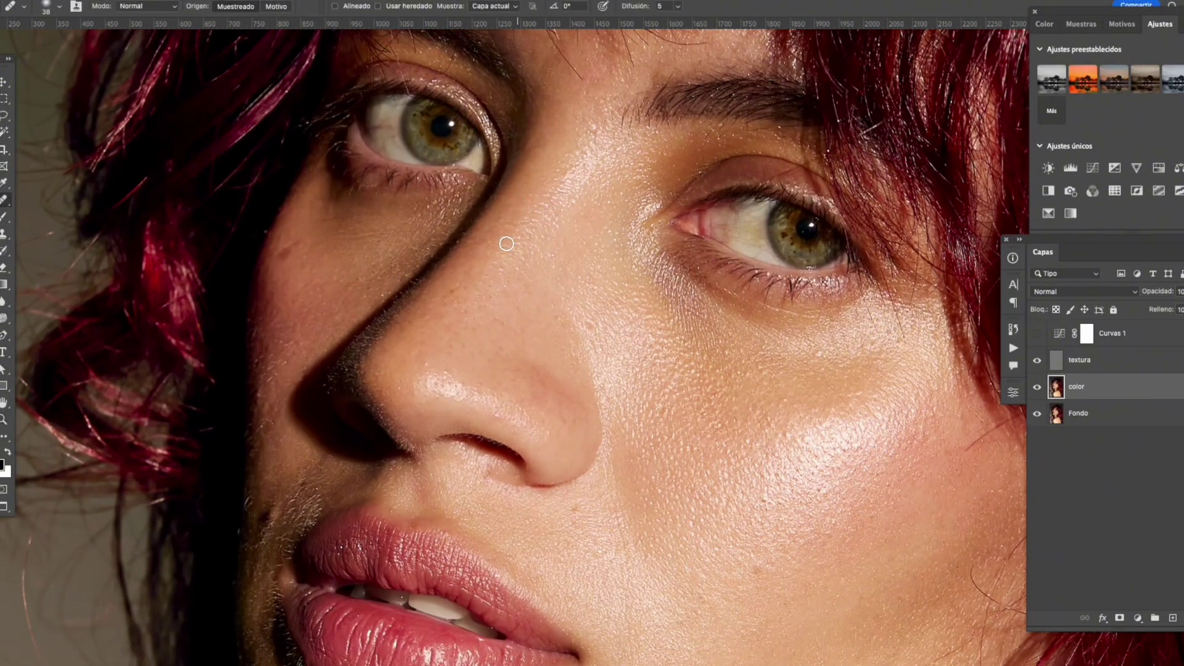
left_click_drag(492, 233, 483, 256)
left_click_drag(566, 207, 545, 275)
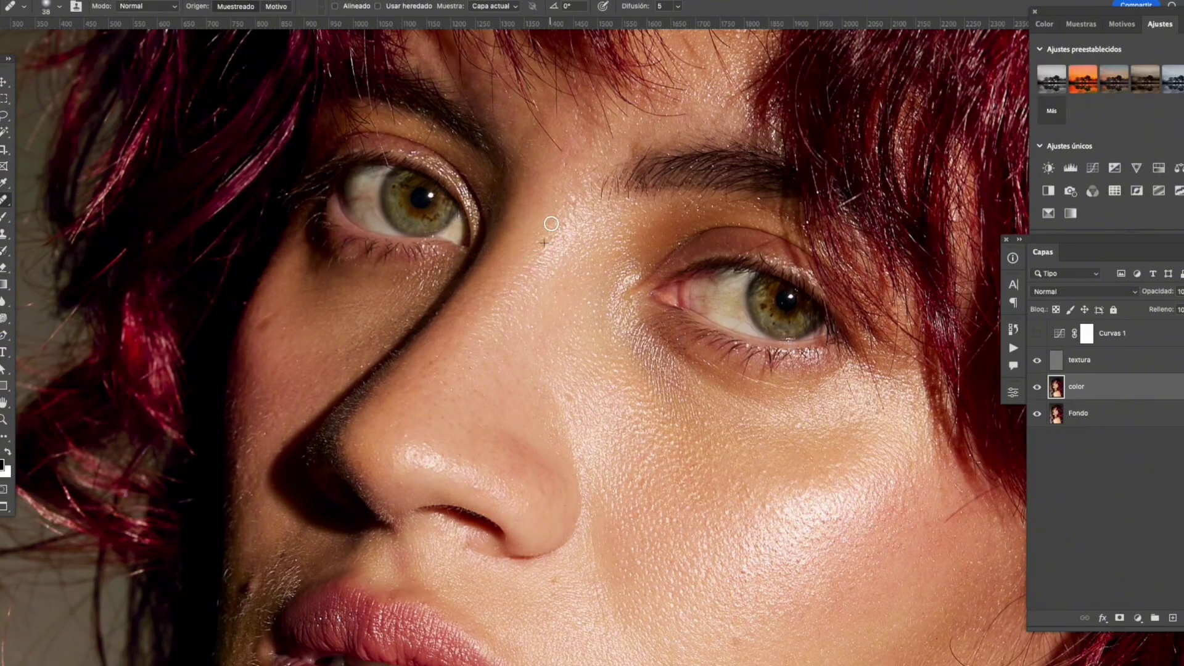
left_click_drag(541, 190, 564, 193)
mouse_move(547, 140)
left_mouse_down()
mouse_move(542, 119)
mouse_move(534, 135)
mouse_move(586, 142)
left_mouse_up()
- Even out the patchy tones on the lit side of the nose with Healing Brush strokes sampled from nearby skin
left_click(591, 296)
left_click(529, 359)
left_click(488, 290, "alt")
left_click_drag(477, 293, 482, 283)
scroll(542, 267, "down", 2)
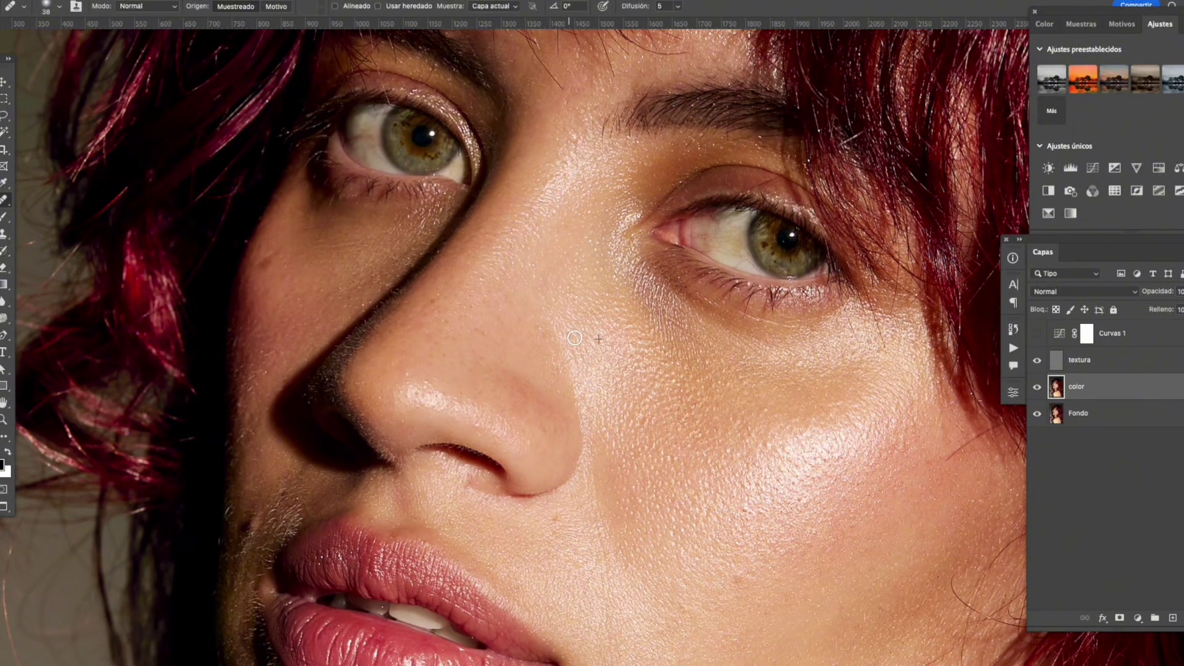
left_click_drag(596, 294, 564, 268)
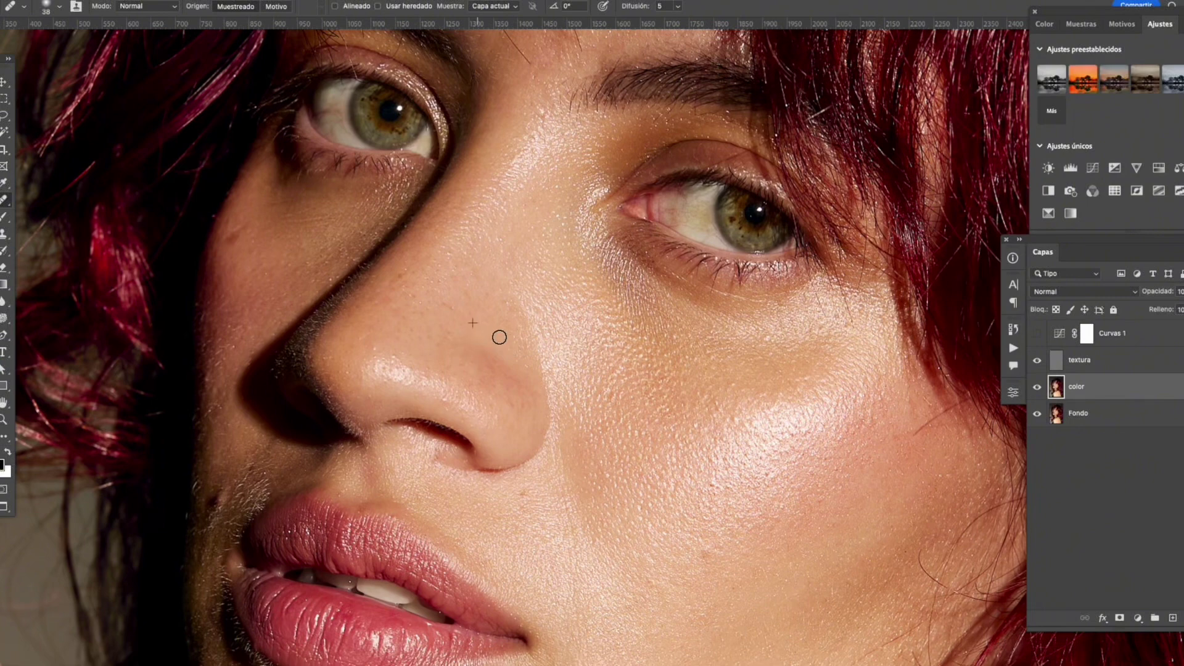
left_click(430, 322, "alt")
left_click_drag(597, 334, 547, 244)
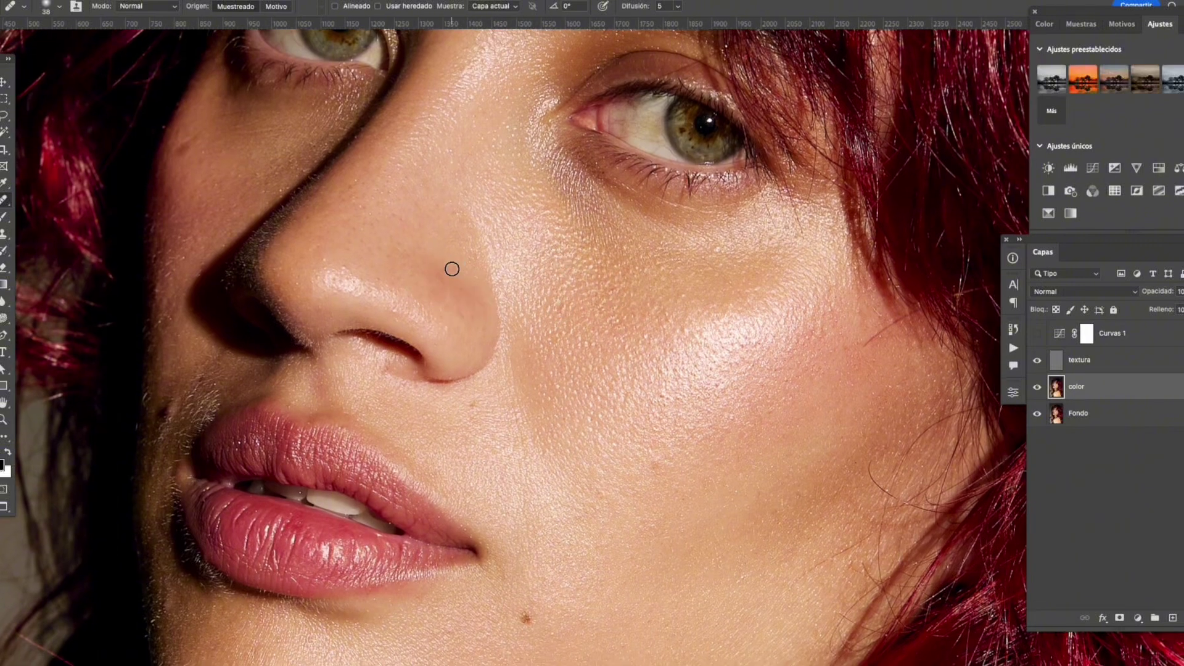
- Heal the reddish patch on the nose wing by sampling clean tones around it
key("z")
left_click_drag(476, 247, 543, 340)
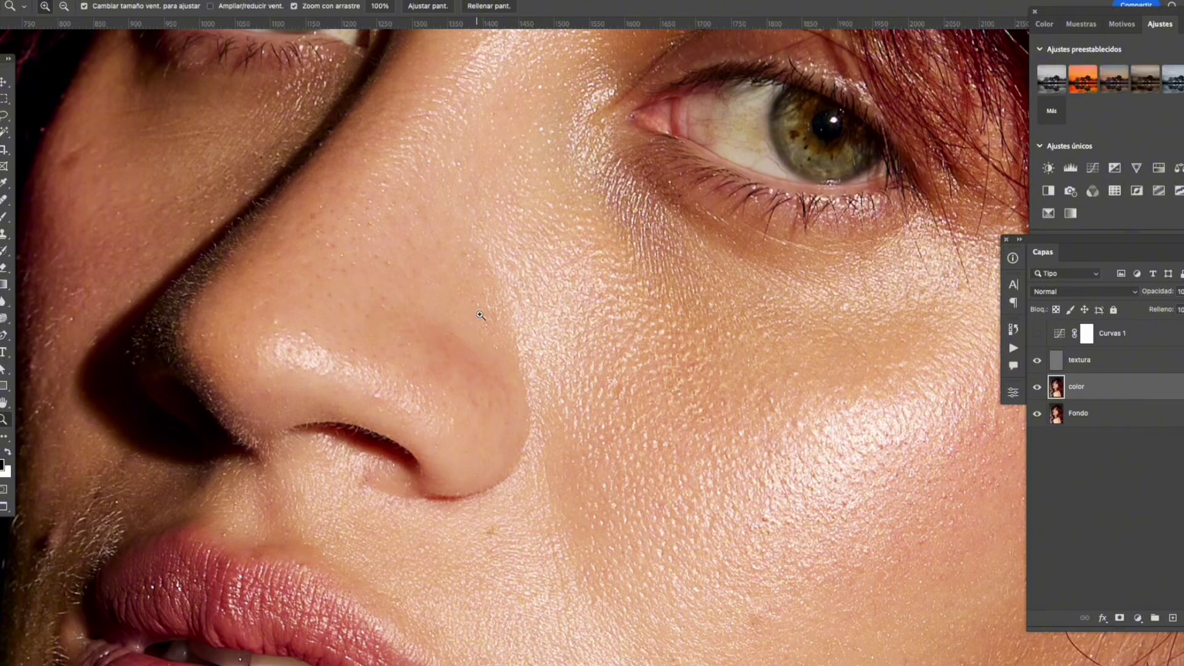
key("j")
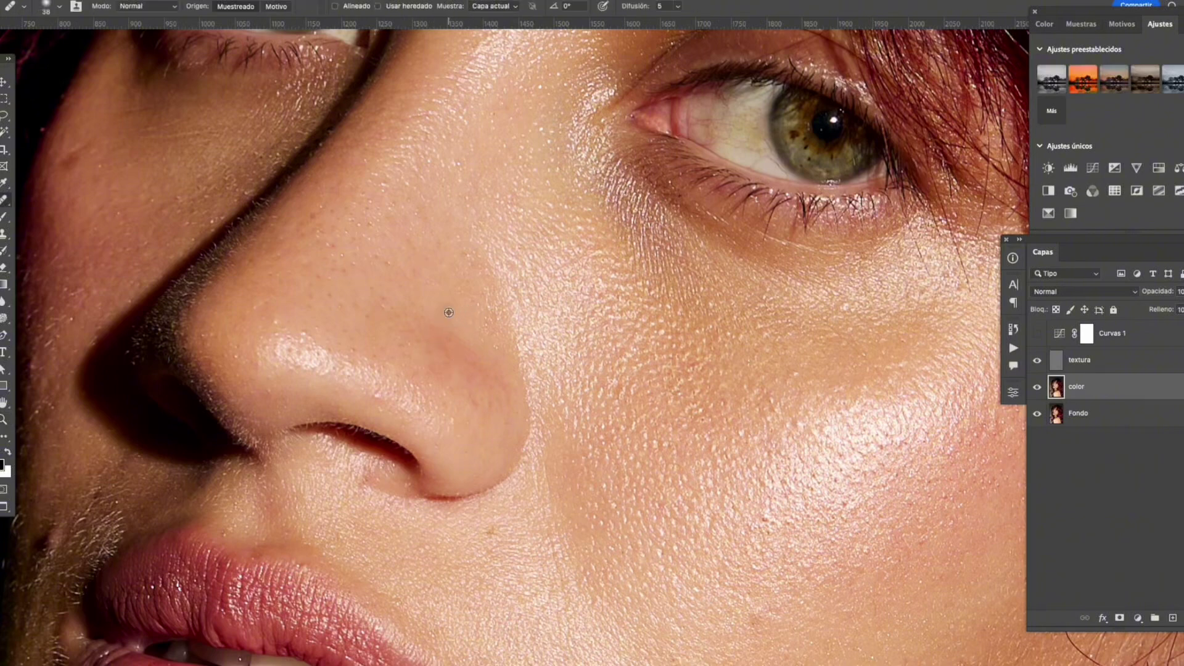
left_click(446, 304, "alt")
mouse_move(439, 342)
left_mouse_down()
mouse_move(431, 335)
mouse_move(473, 325)
mouse_move(449, 342)
mouse_move(440, 331)
left_mouse_up()
left_click(435, 371, "alt")
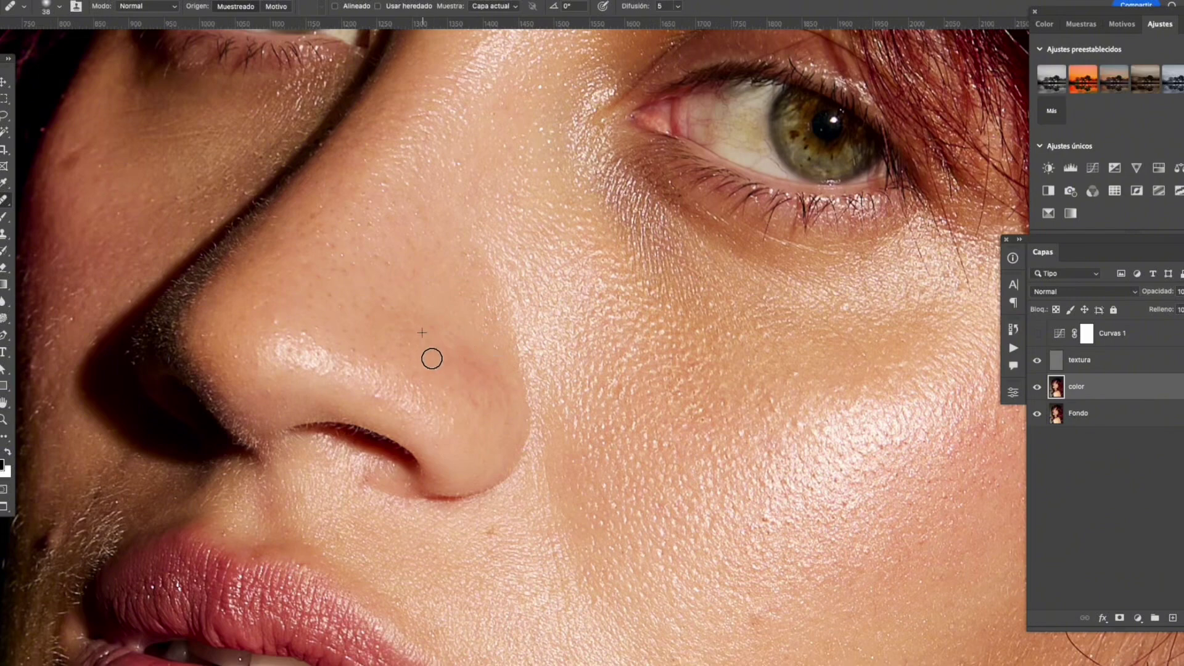
left_click(463, 331, "alt")
left_click_drag(477, 372, 476, 364)
mouse_move(452, 321)
left_mouse_down()
mouse_move(456, 343)
mouse_move(491, 367)
mouse_move(476, 339)
mouse_move(497, 359)
mouse_move(519, 359)
mouse_move(521, 340)
mouse_move(470, 415)
mouse_move(555, 417)
mouse_move(481, 376)
mouse_move(531, 323)
left_mouse_up()
left_click(474, 338, "alt")
left_click(444, 378, "alt")
left_click(438, 364, "alt")
- Reduce the Healing Brush size and heal the dark spot on the lower lip near its upper edge
key("z")
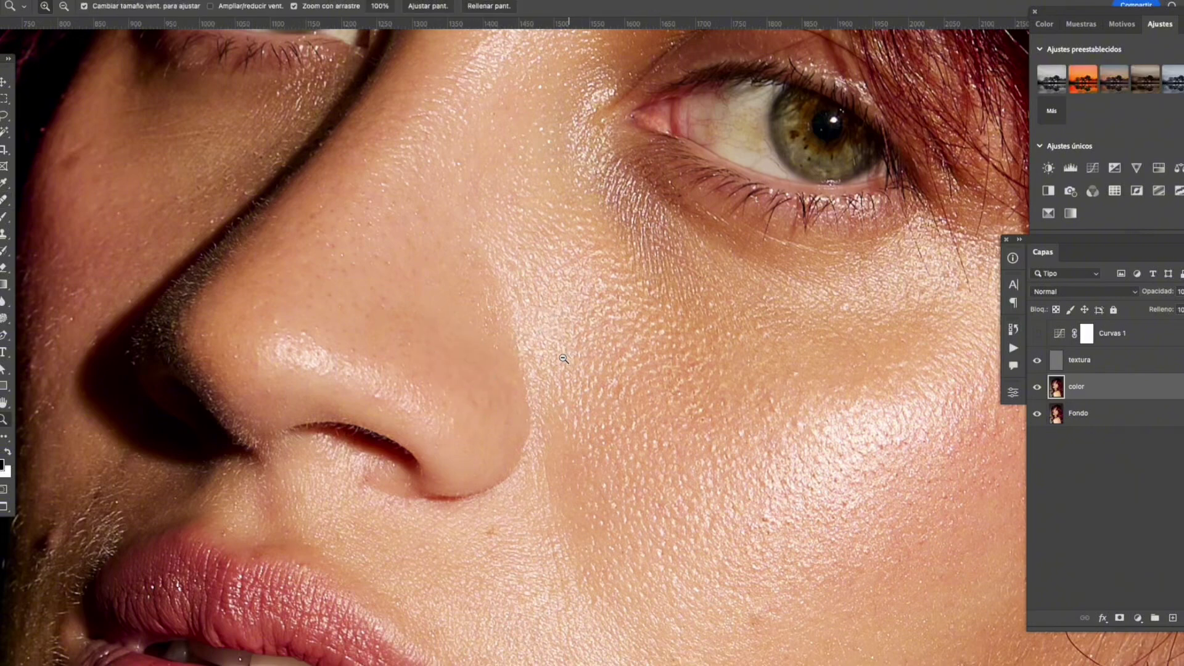
left_click(507, 416, "alt")
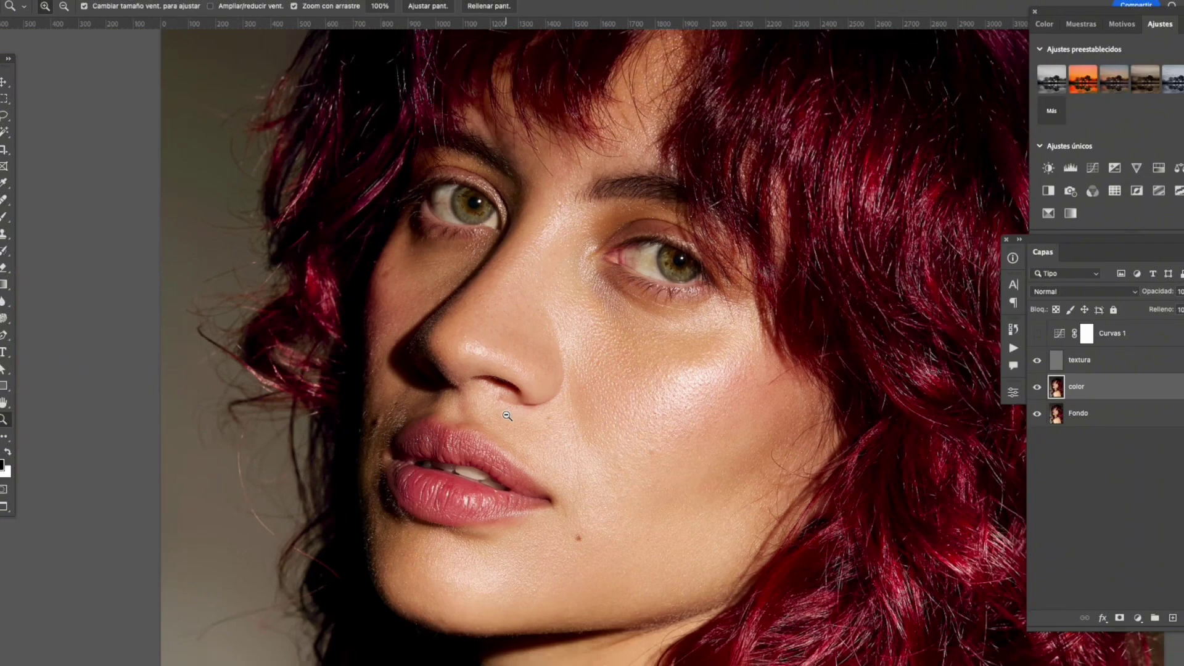
mouse_move(507, 417)
left_mouse_down()
mouse_move(559, 411)
mouse_move(524, 426)
left_mouse_up()
left_click_drag(494, 479, 520, 354)
left_click(448, 370)
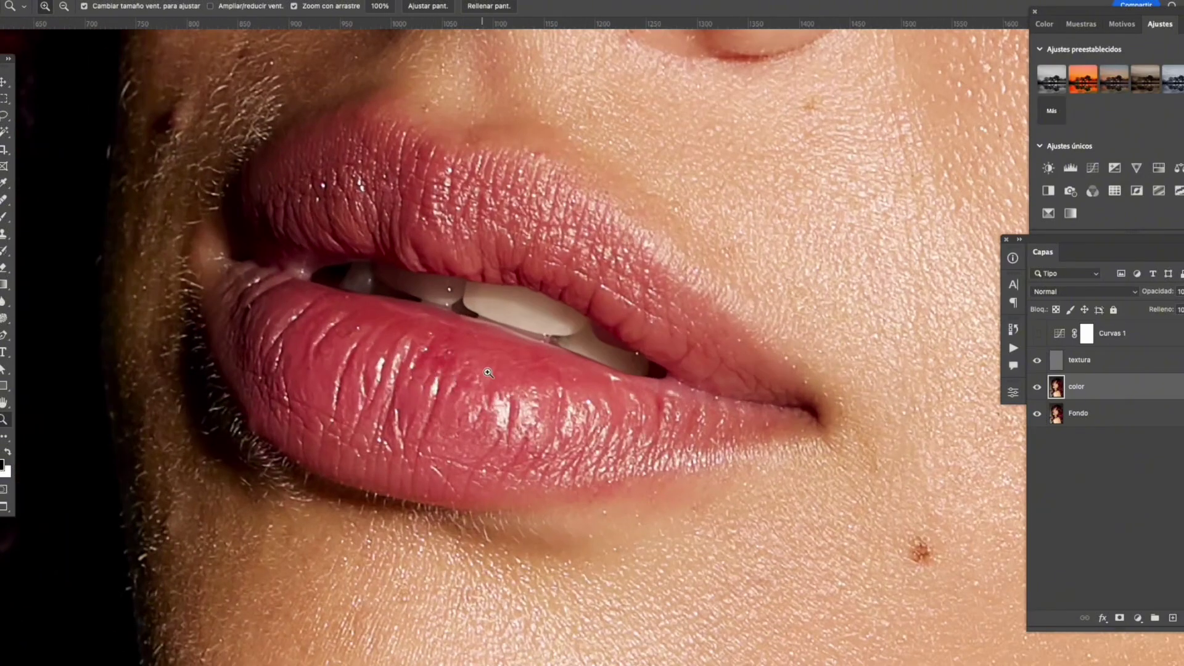
key("j")
right_click(501, 361)
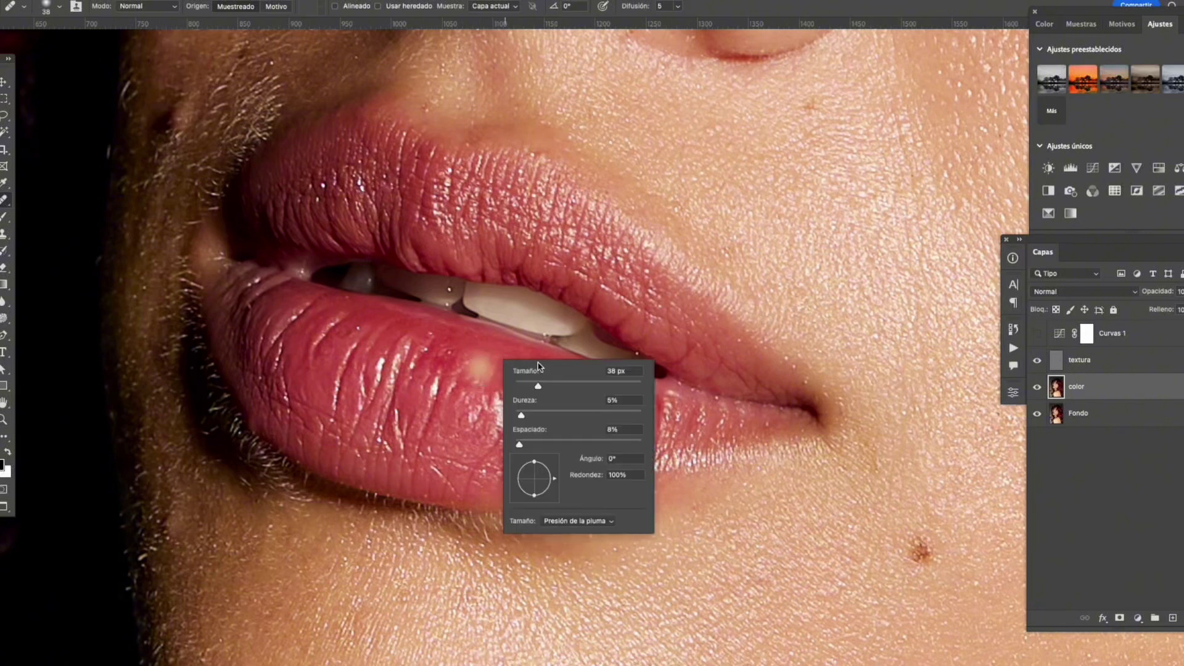
left_click(475, 349, "alt")
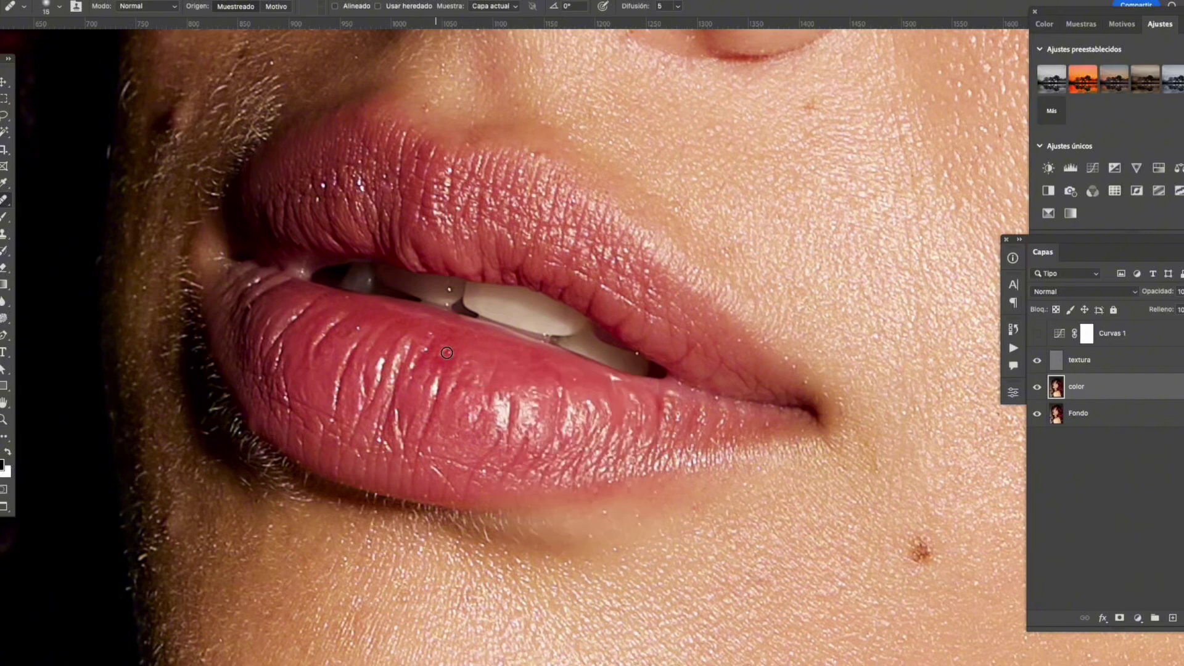
left_click_drag(440, 362, 450, 350)
- Heal the blotchy and reddish tones between the nostril and the upper lip
key("z")
left_click_drag(591, 321, 553, 317)
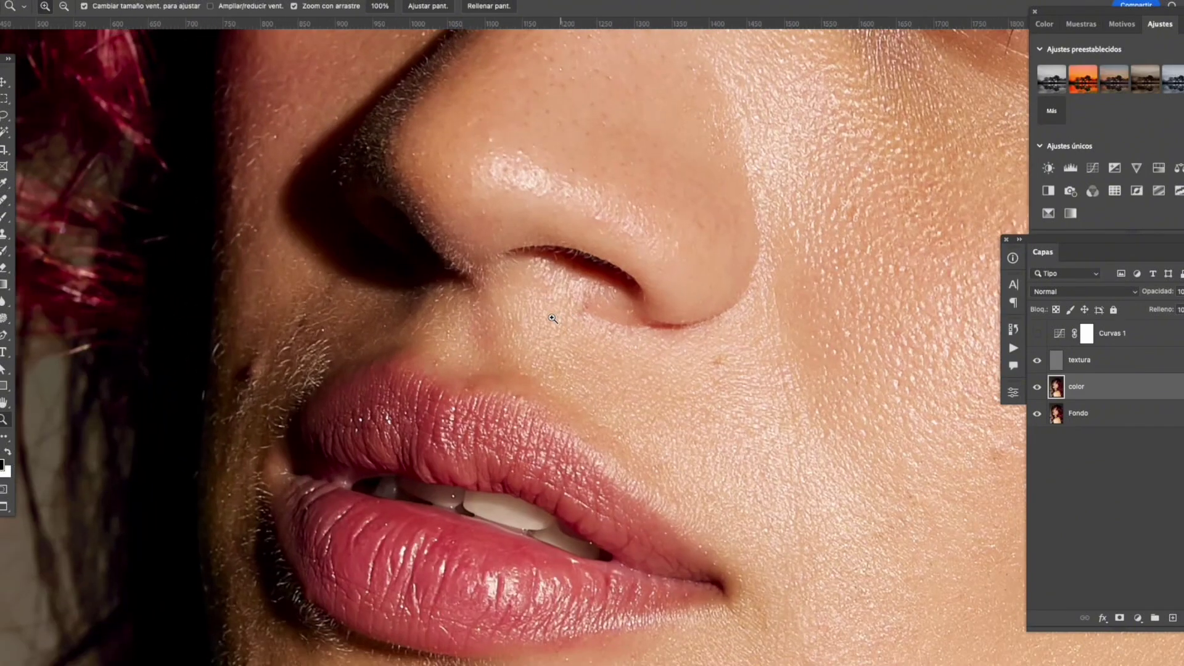
key("j")
left_click(520, 357)
left_click(477, 331)
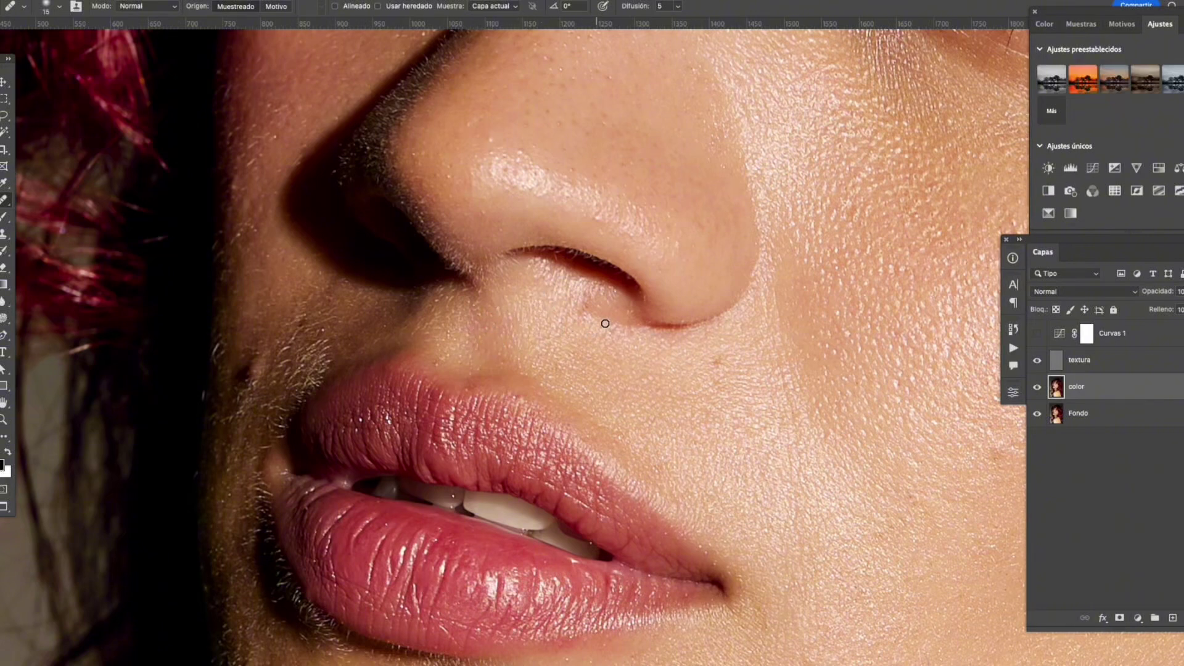
left_click_drag(581, 310, 609, 322)
left_click_drag(631, 366, 584, 360)
left_click_drag(647, 381, 550, 249)
left_click_drag(656, 339, 601, 299)
- Make the Curvas 1 layer visible and hide the textura layer to expose the remaining tonal irregularities
left_click(654, 350, "alt")
left_click(654, 350, "alt")
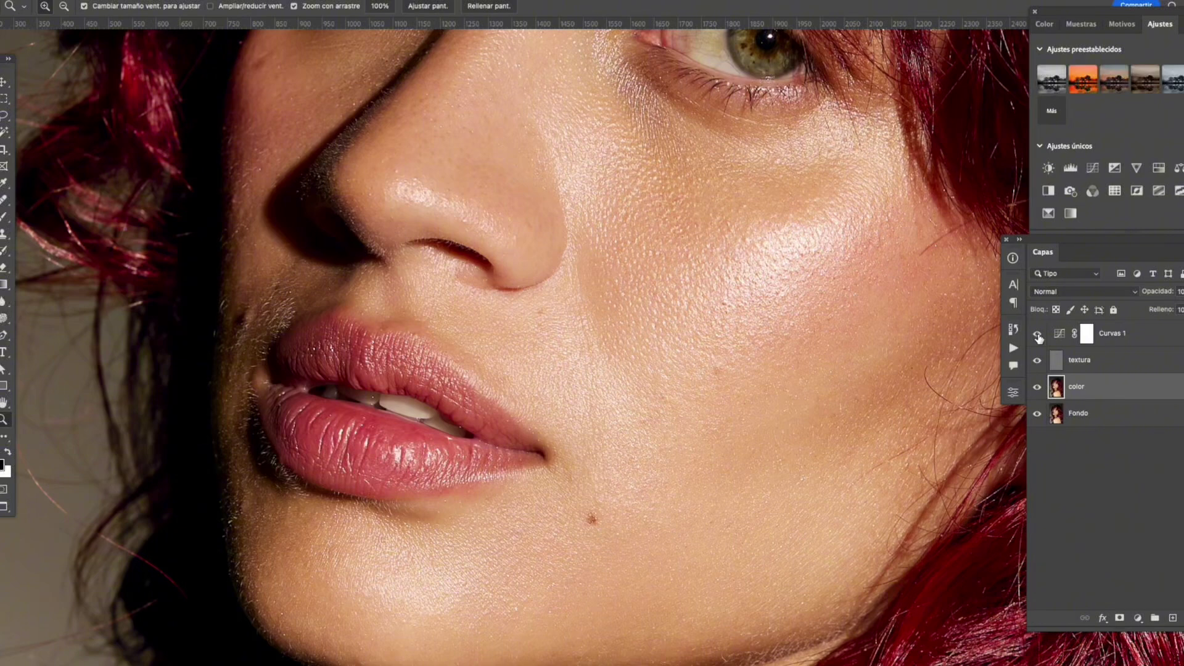
left_click(1038, 360)
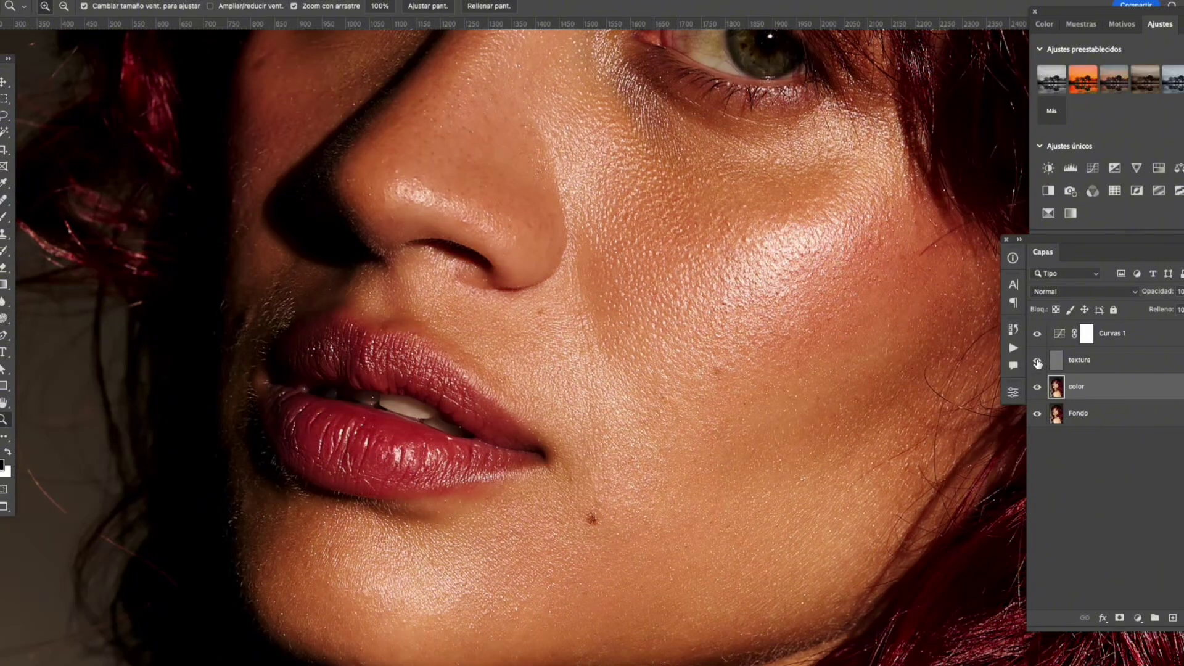
left_click(1038, 364)
- Heal an uneven tone on the lit cheek below the highlight with the Healing Brush
left_click_drag(728, 364, 619, 299)
mouse_move(703, 271)
left_mouse_down()
mouse_move(743, 304)
mouse_move(712, 317)
left_mouse_up()
key("j")
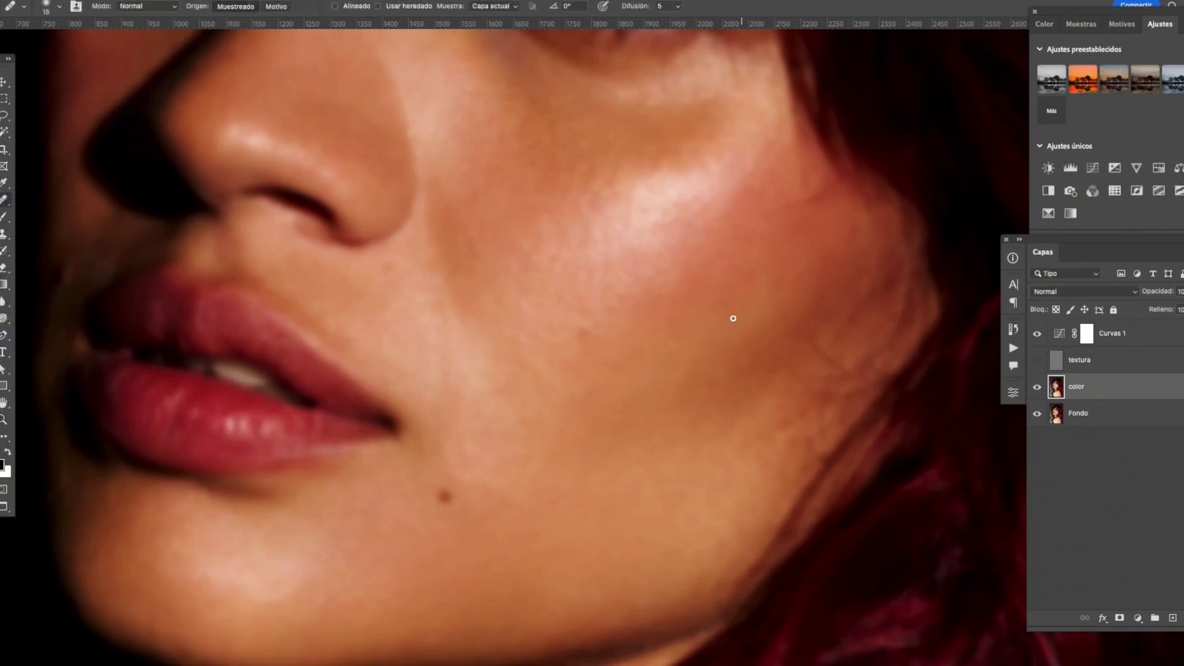
left_click(711, 305)
- Heal the remaining patchy tones on the nose and the shadowed cheek below the shaded eye
left_click_drag(609, 243, 685, 401)
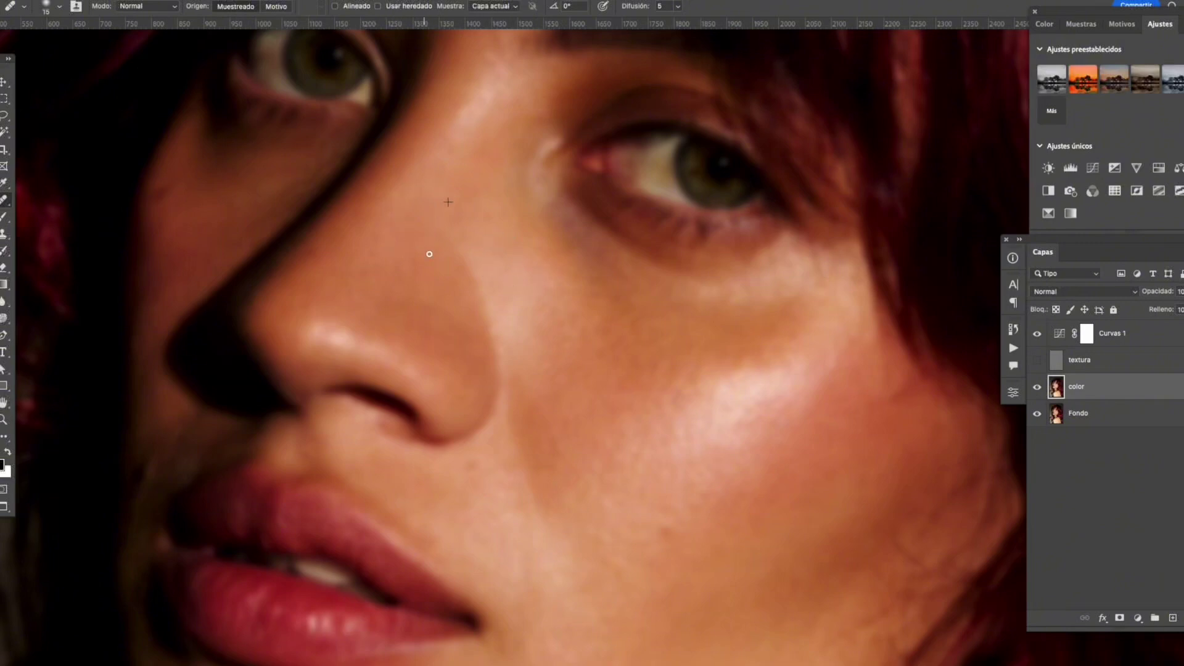
scroll(437, 264, "up", 3)
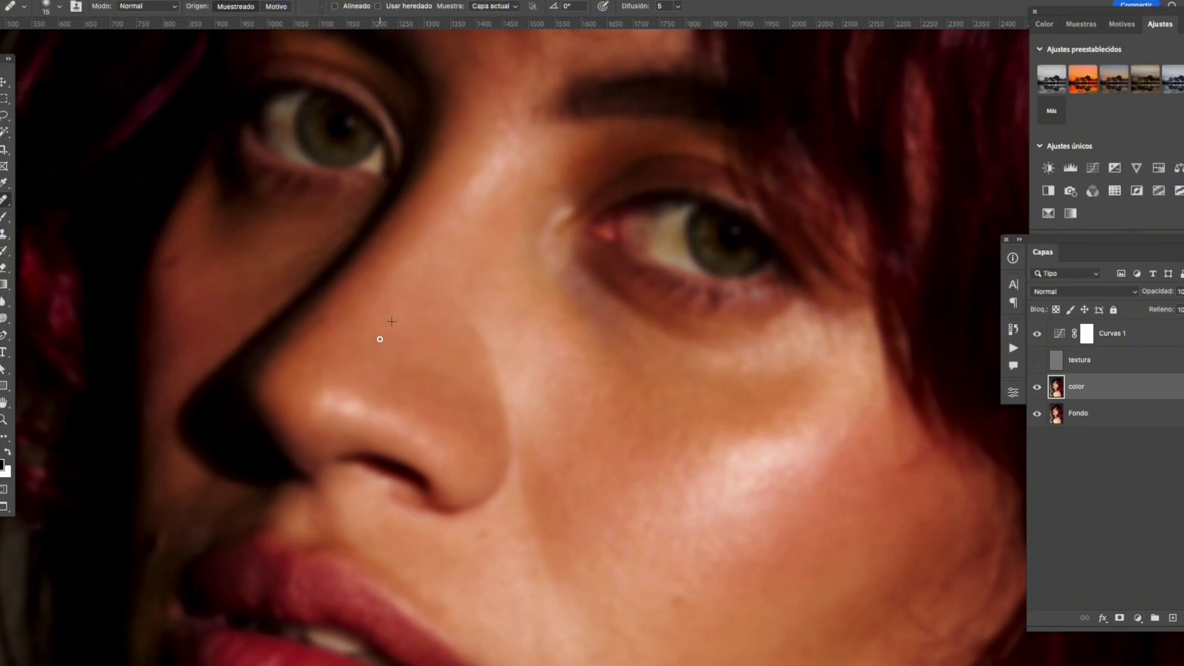
left_click(268, 282, "alt")
left_click(263, 283)
left_click(242, 279, "alt")
left_click(293, 259)
left_click(224, 276, "alt")
left_click(324, 254)
left_click(295, 246, "alt")
- Set the Clone Stamp to 19% opacity and 7% flow with a 54 px brush
scroll(479, 331, "right", 3)
scroll(479, 330, "up", 1)
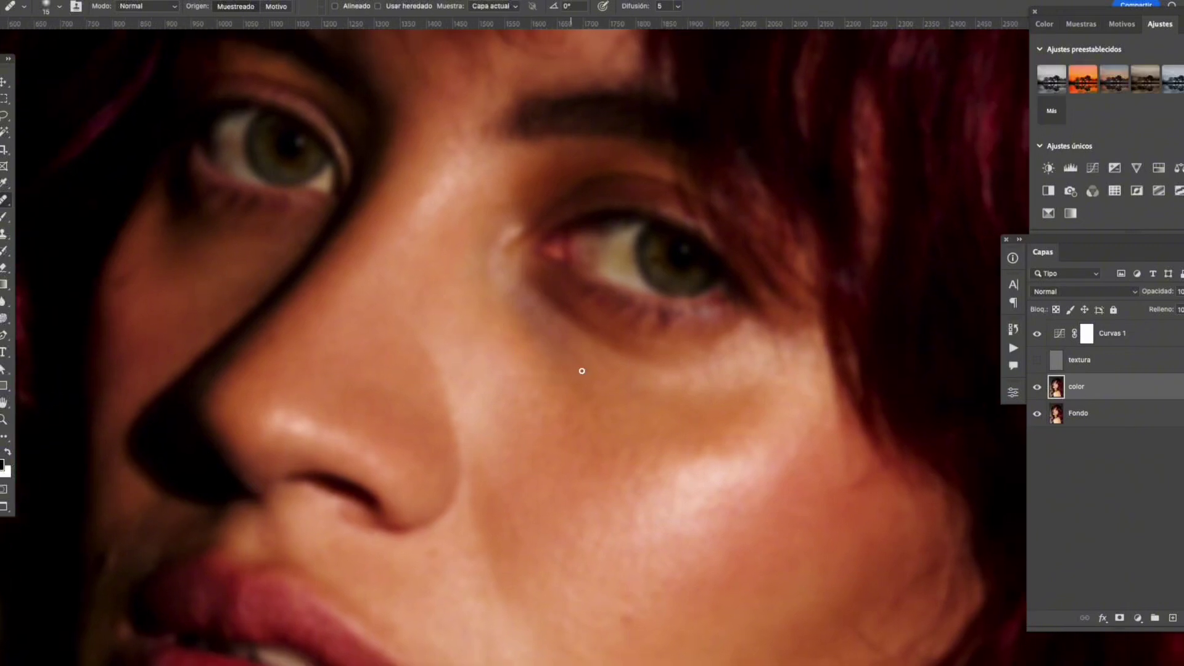
scroll(580, 401, "right", 1)
scroll(580, 400, "up", 1)
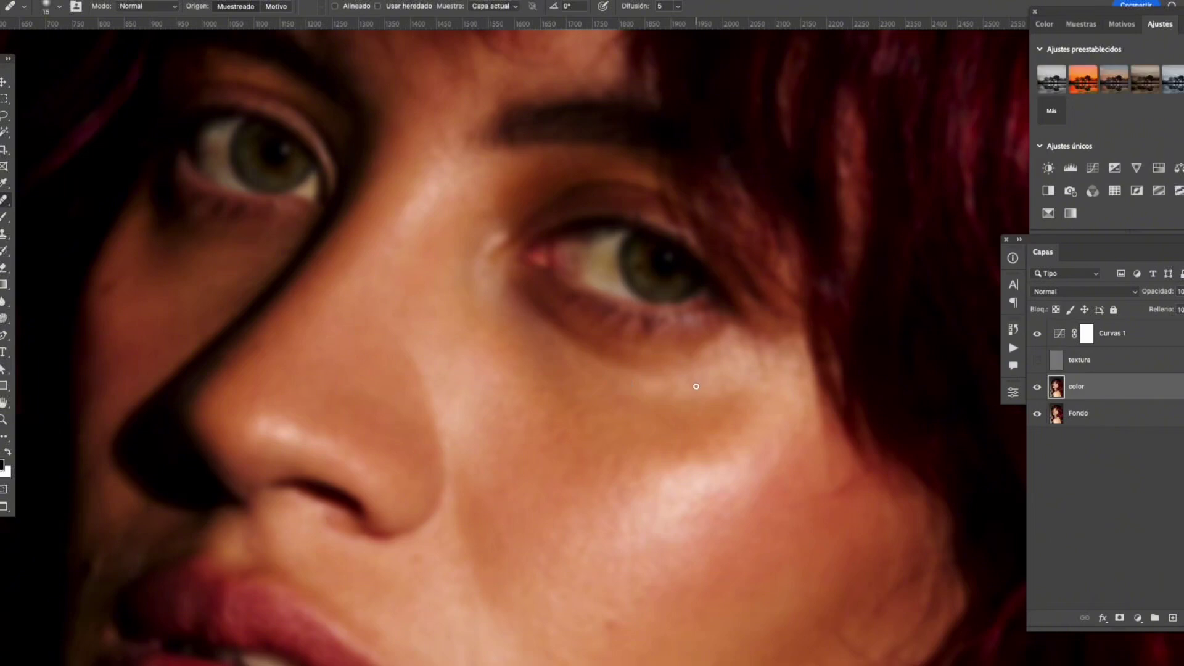
key("s")
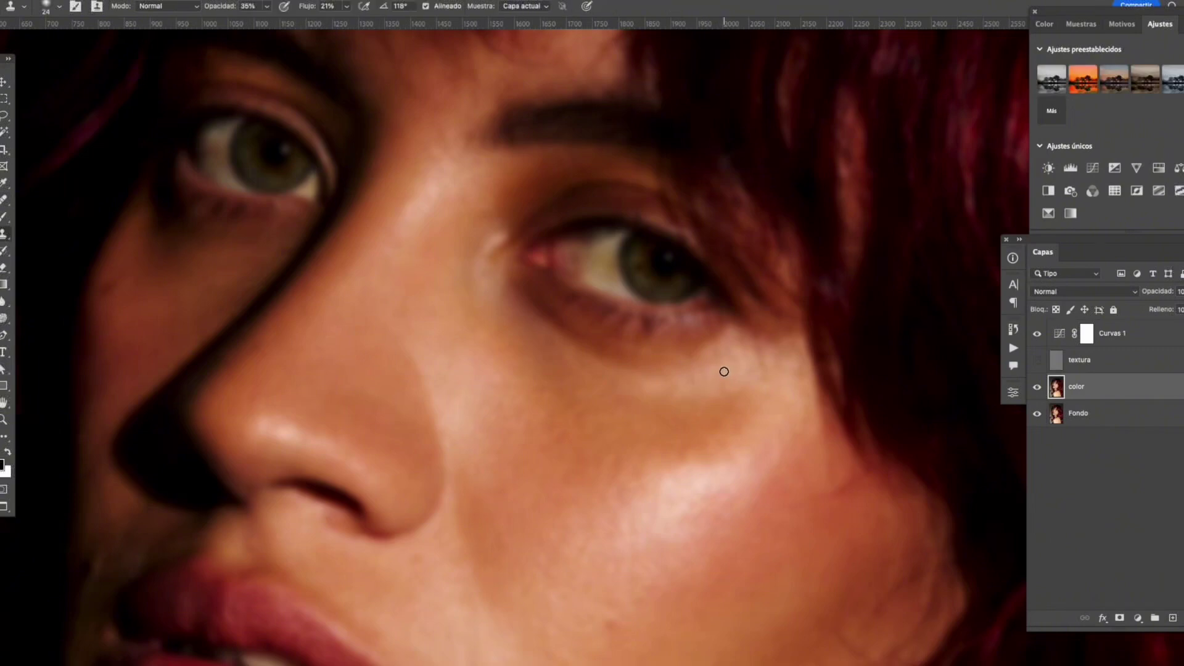
left_click_drag(223, 9, 215, 9)
left_click_drag(315, 11, 301, 9)
right_click(532, 345)
left_click_drag(635, 398, 646, 401)
- Soften the tonal transition between the nose and the inner under-eye area of the lit eye with Clone Stamp strokes
left_click(501, 324, "alt")
mouse_move(520, 316)
left_mouse_down()
mouse_move(510, 299)
mouse_move(561, 357)
mouse_move(514, 326)
mouse_move(556, 371)
mouse_move(525, 320)
mouse_move(554, 358)
mouse_move(503, 326)
mouse_move(540, 353)
left_mouse_up()
left_click(547, 350, "alt")
left_click(510, 317, "alt")
mouse_move(504, 289)
left_mouse_down()
mouse_move(531, 327)
mouse_move(547, 322)
mouse_move(513, 322)
mouse_move(574, 354)
mouse_move(576, 339)
left_mouse_up()
left_click(551, 321, "alt")
mouse_move(533, 303)
left_mouse_down()
mouse_move(502, 300)
mouse_move(524, 336)
left_mouse_up()
left_click(509, 296, "alt")
left_click(494, 316, "alt")
left_click(494, 349, "alt")
mouse_move(502, 291)
left_mouse_down()
mouse_move(529, 338)
mouse_move(502, 356)
mouse_move(568, 399)
mouse_move(520, 400)
mouse_move(534, 407)
mouse_move(528, 419)
mouse_move(497, 417)
mouse_move(532, 376)
mouse_move(526, 353)
left_mouse_up()
left_click(448, 336, "alt")
left_click(476, 389, "alt")
- Blend the darker area below the lit eye into the upper cheek with low-opacity Clone Stamp strokes
scroll(653, 375, "down", 3)
left_click(584, 295, "alt")
mouse_move(568, 284)
left_mouse_down()
mouse_move(592, 294)
mouse_move(591, 342)
left_mouse_up()
left_click(678, 325, "alt")
left_click(593, 330, "alt")
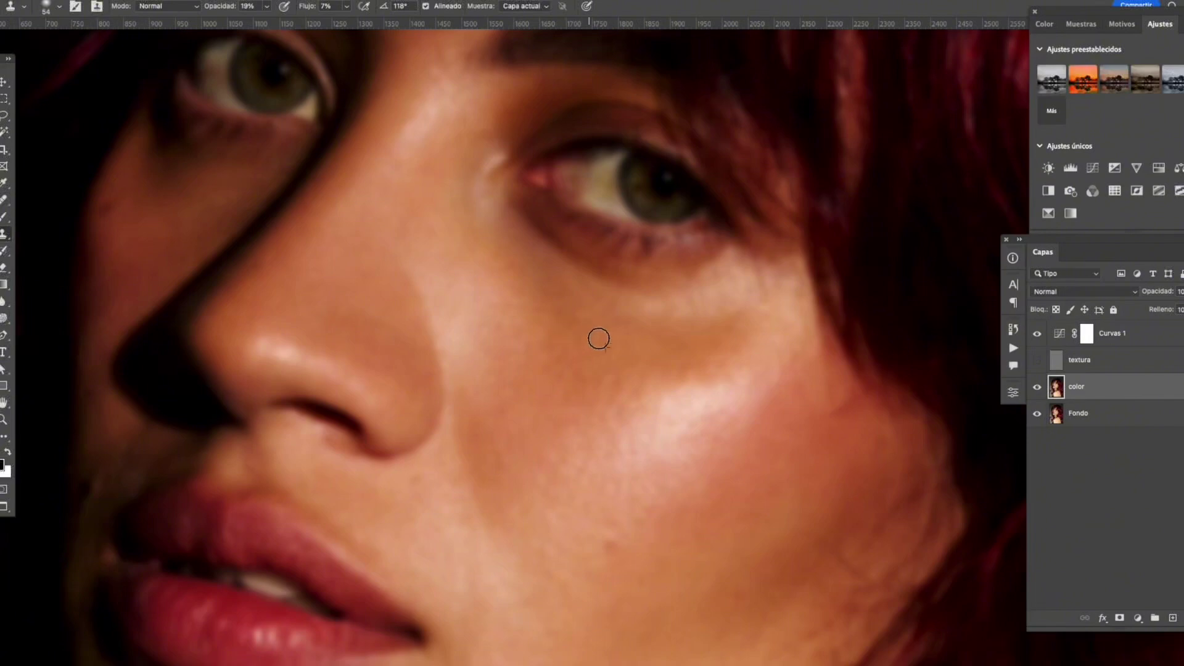
- Heal the small blotches on the lit cheek below the highlight with the Healing Brush
scroll(629, 330, "down", 3)
key("j")
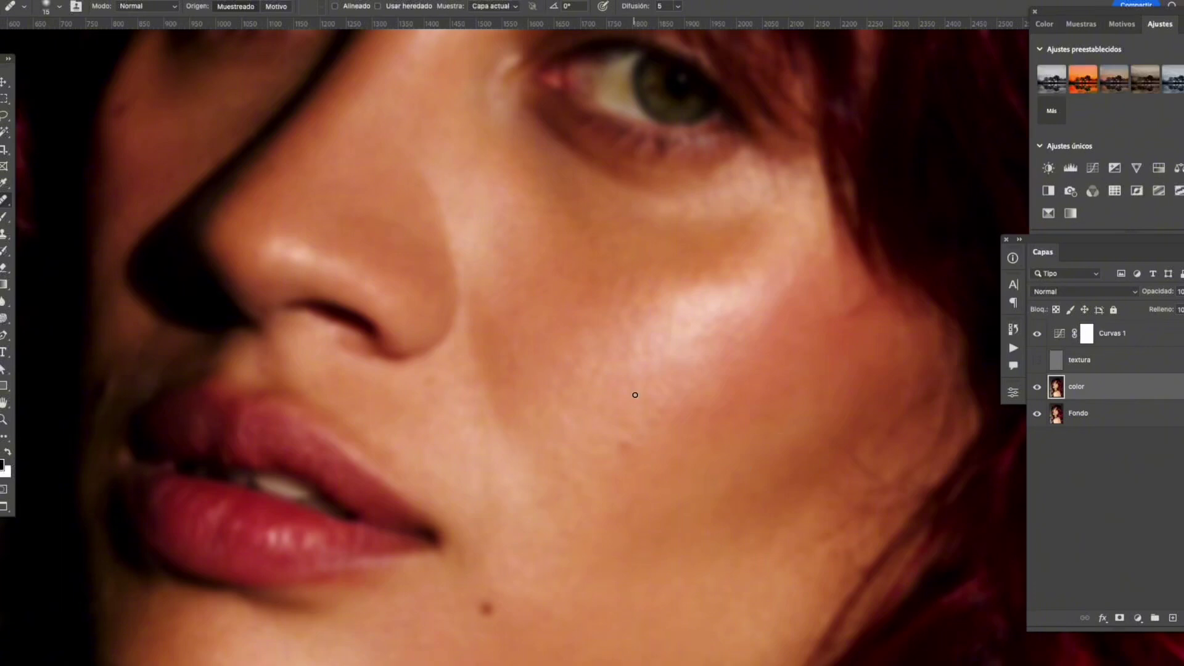
scroll(634, 396, "down", 3)
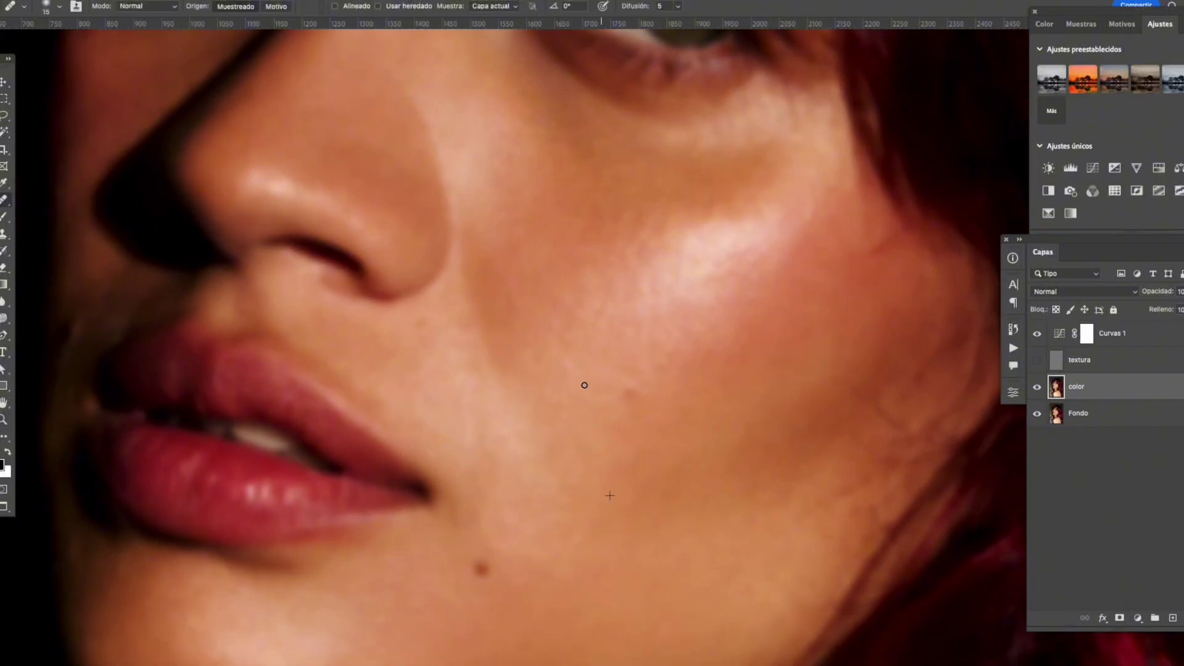
left_click_drag(560, 406, 561, 415)
left_click(542, 330)
mouse_move(581, 353)
left_mouse_down()
mouse_move(585, 319)
mouse_move(542, 330)
mouse_move(573, 351)
left_mouse_up()
mouse_move(581, 304)
left_mouse_down()
mouse_move(636, 287)
mouse_move(579, 315)
left_mouse_up()
left_click(593, 285, "alt")
left_click(514, 286)
scroll(696, 368, "down", 3)
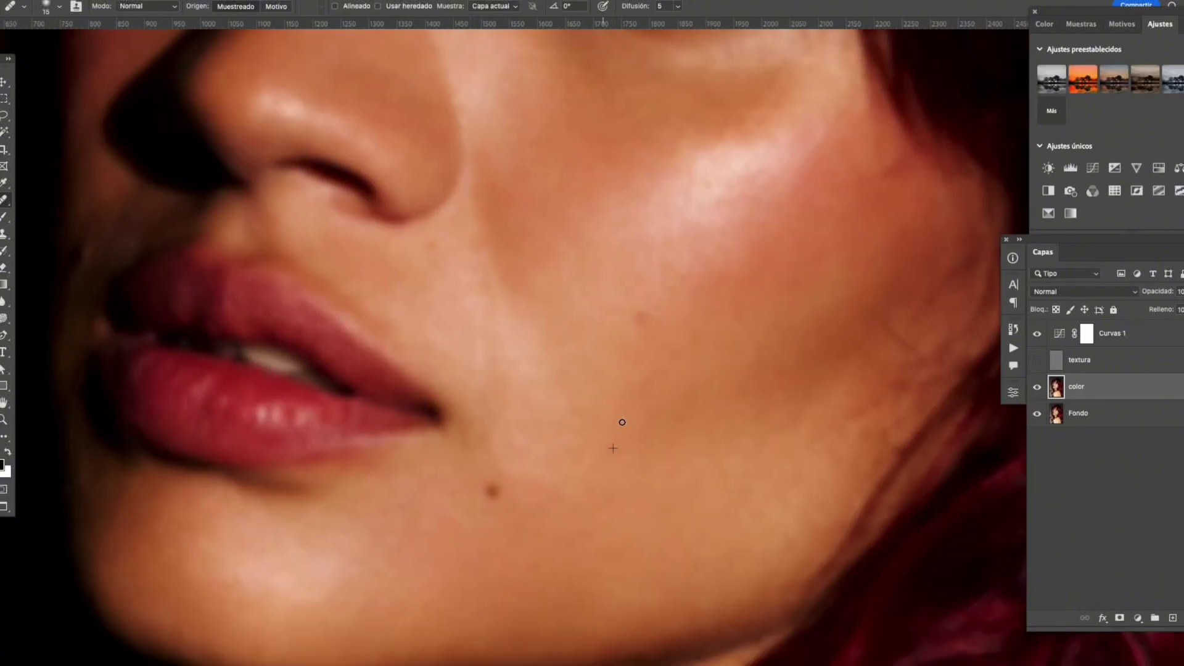
- Set the Healing Brush size to 42 px and heal the light spots and uneven tones between the nose wing and mouth corner
right_click(658, 373)
type("42")
key("Return")
scroll(621, 335, "down", 2)
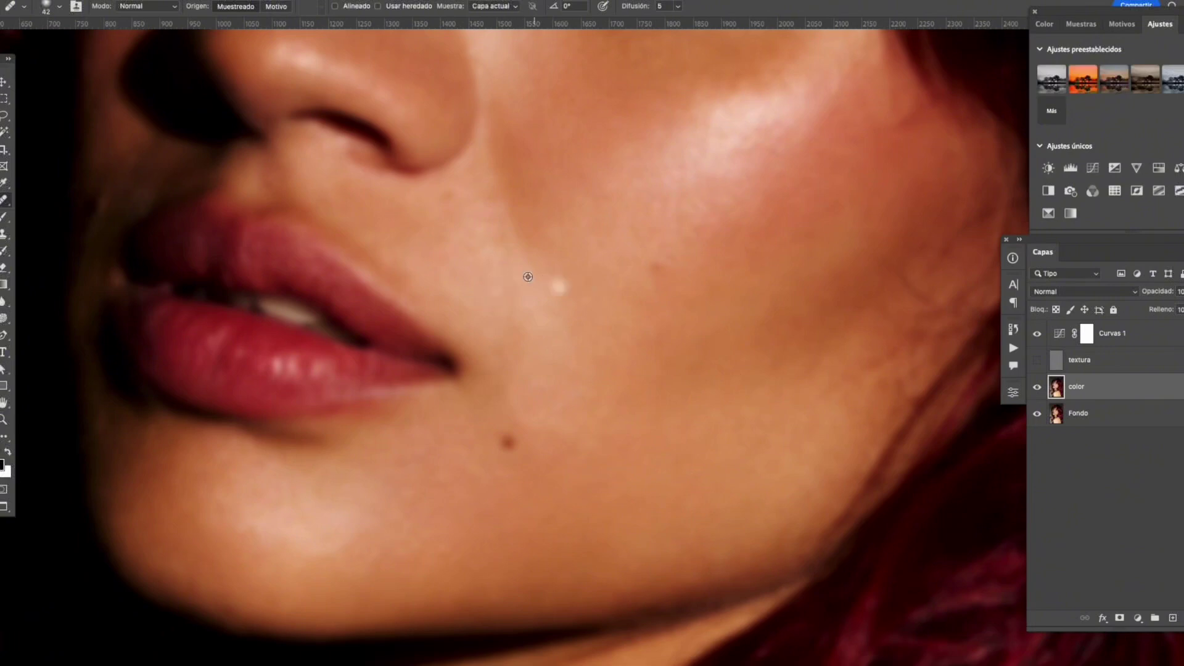
scroll(621, 302, "up", 1)
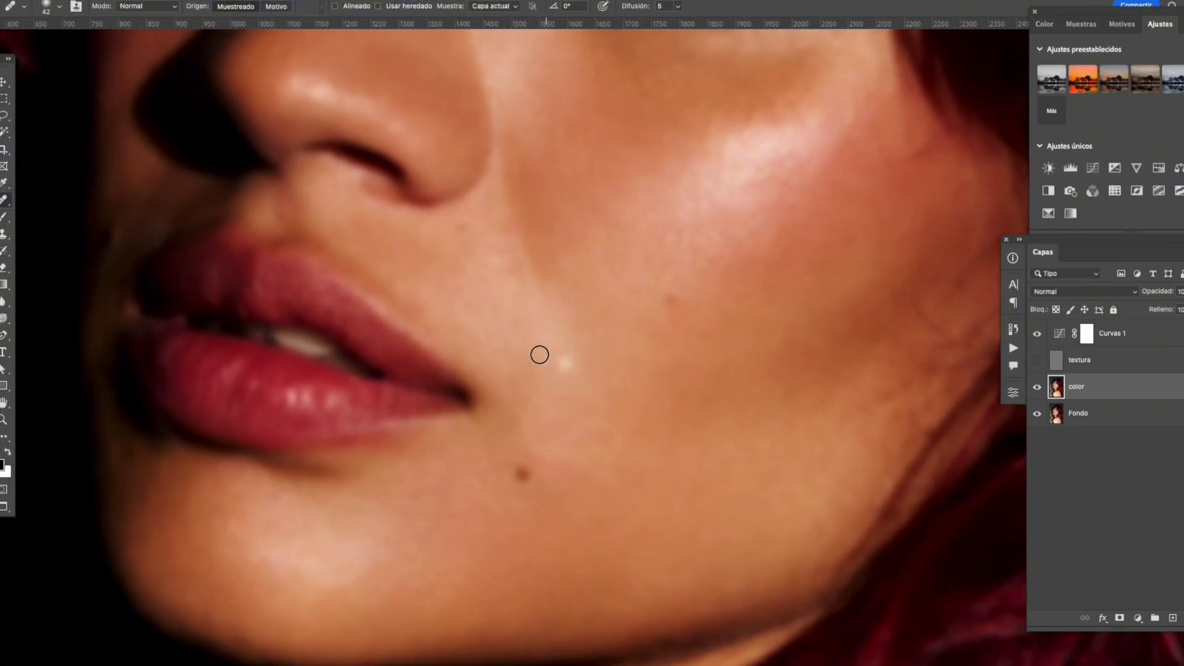
left_click(492, 309, "alt")
mouse_move(489, 297)
left_mouse_down()
mouse_move(511, 310)
mouse_move(510, 290)
mouse_move(536, 303)
left_mouse_up()
scroll(617, 308, "up", 2)
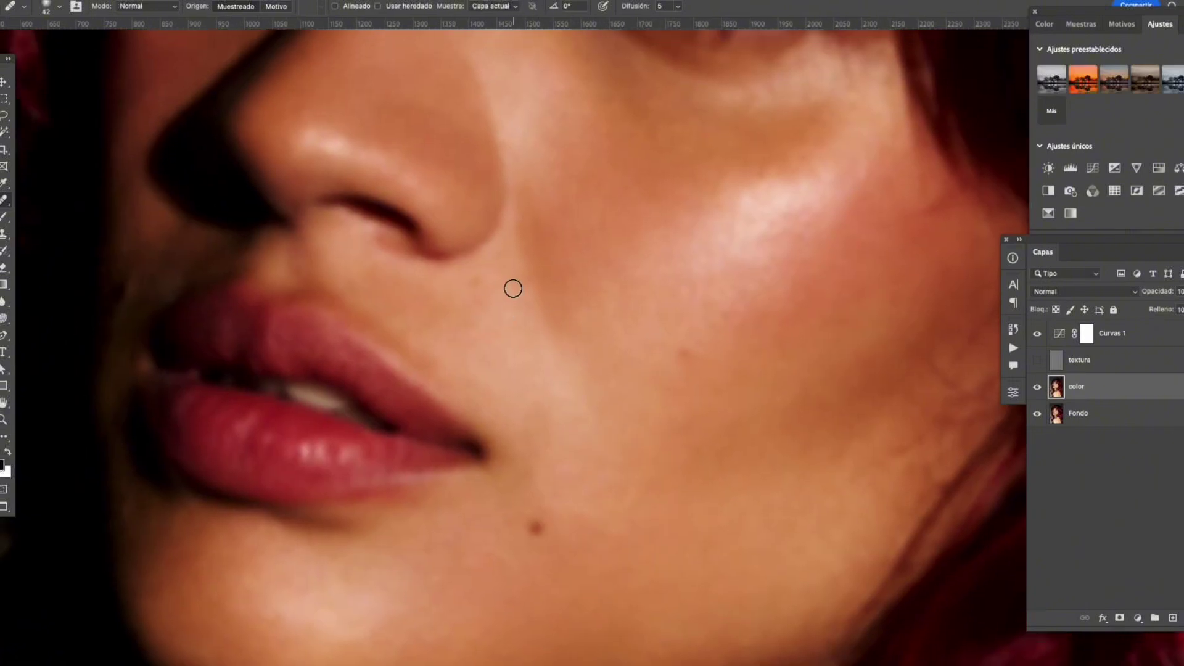
key("z")
key("j")
scroll(639, 323, "down", 4)
scroll(620, 265, "up", 4)
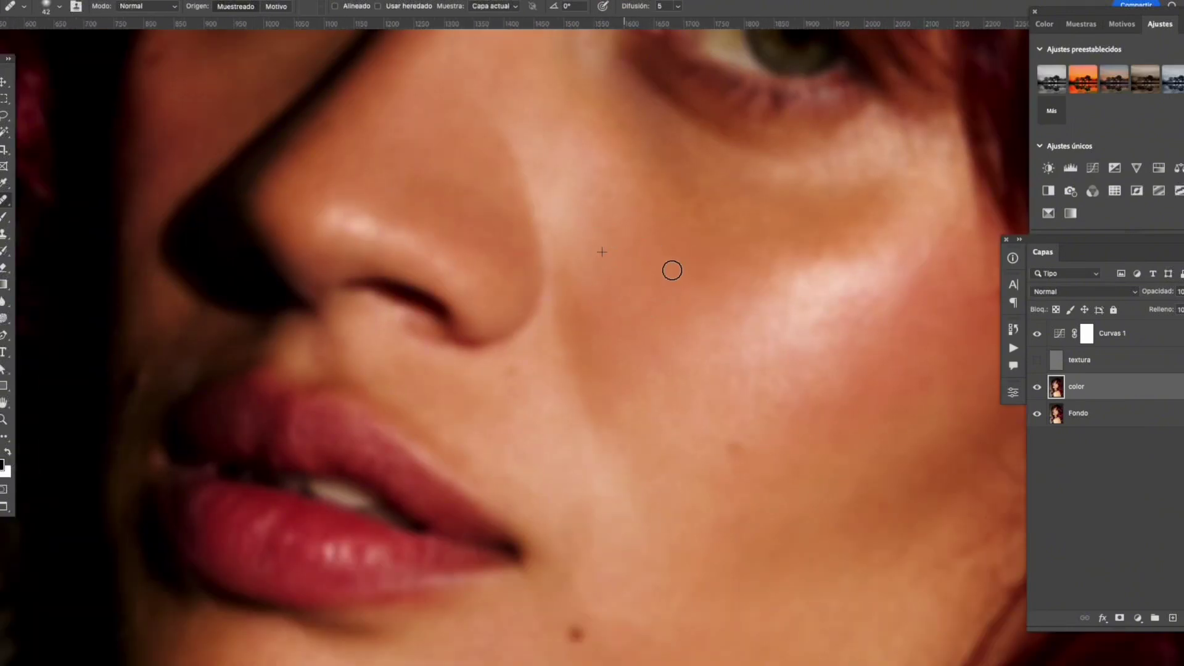
- Show the textura layer, hide Curvas 1, and isolate the Fondo layer to compare the retouch with the original portrait
key("z")
left_click_drag(688, 324, 624, 361)
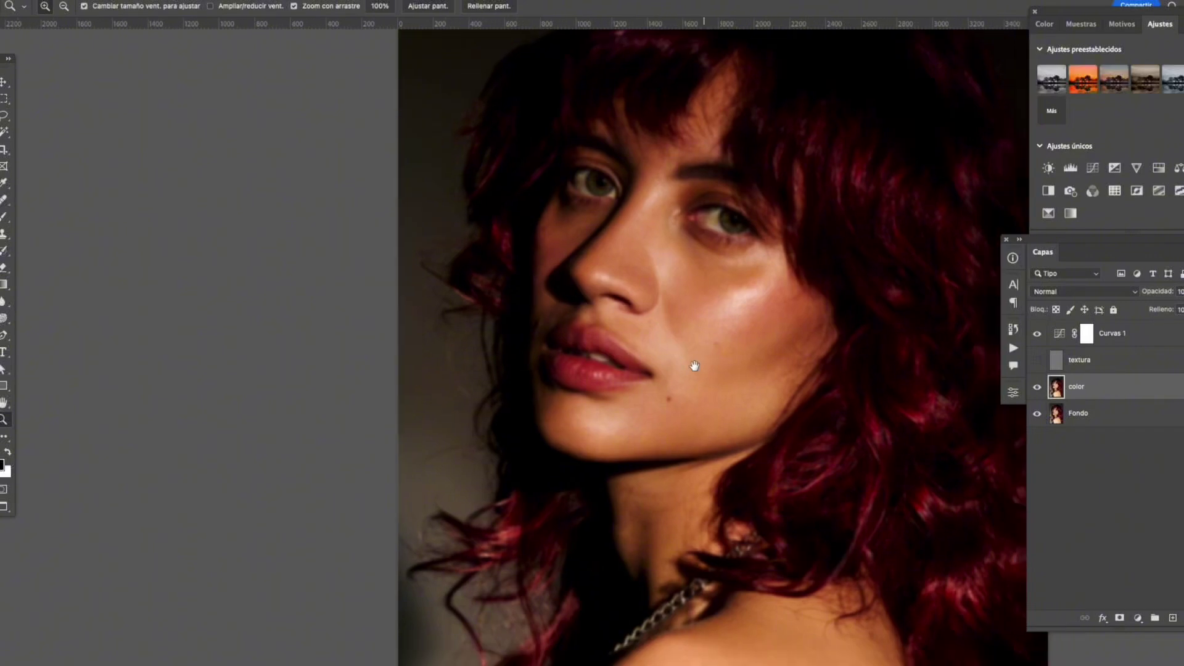
left_click_drag(722, 360, 677, 367)
left_click(1038, 361)
left_click(1038, 336)
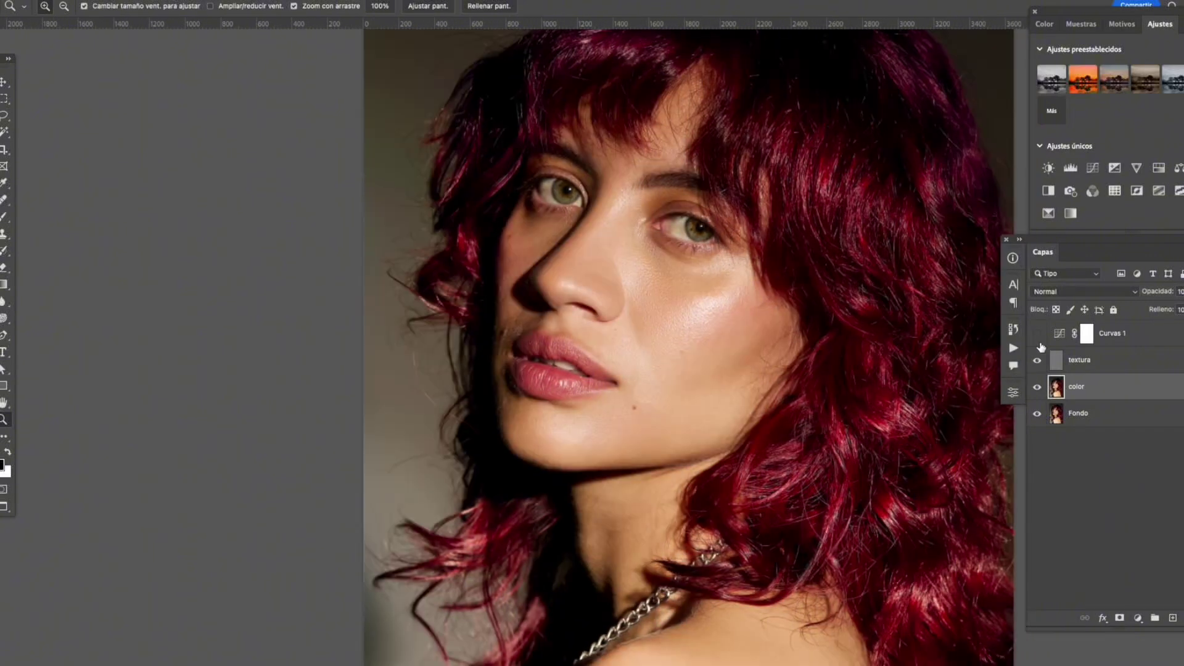
left_click(1038, 416, "alt")
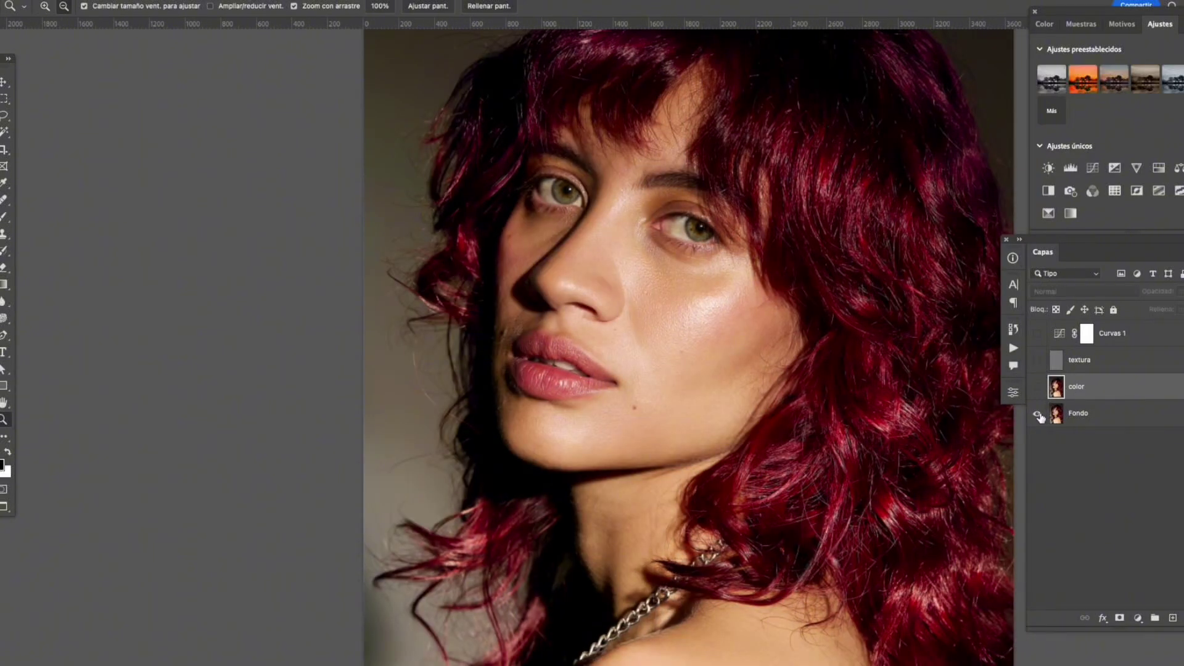
- Compare the retouched nose and lit cheek with the original by isolating and restoring the Fondo layer
left_click(1038, 414, "alt")
left_click_drag(708, 356, 627, 368)
left_click_drag(597, 303, 667, 310)
left_click(1038, 415, "alt")
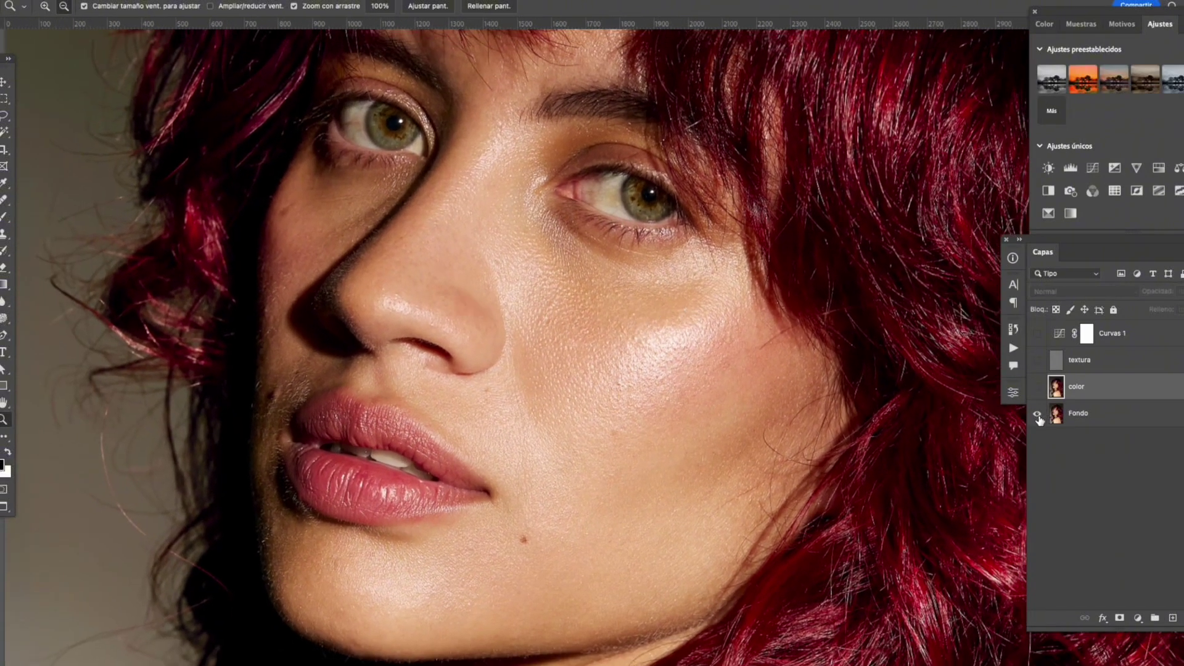
left_click(1039, 415, "alt")
- Inspect the nose bridge and shadowed cheek up close, alternating between the isolated Fondo layer and the retouched layers
left_click_drag(369, 231, 420, 258)
left_click_drag(558, 259, 743, 320)
left_click(1038, 415, "alt")
left_click(1038, 417, "alt")
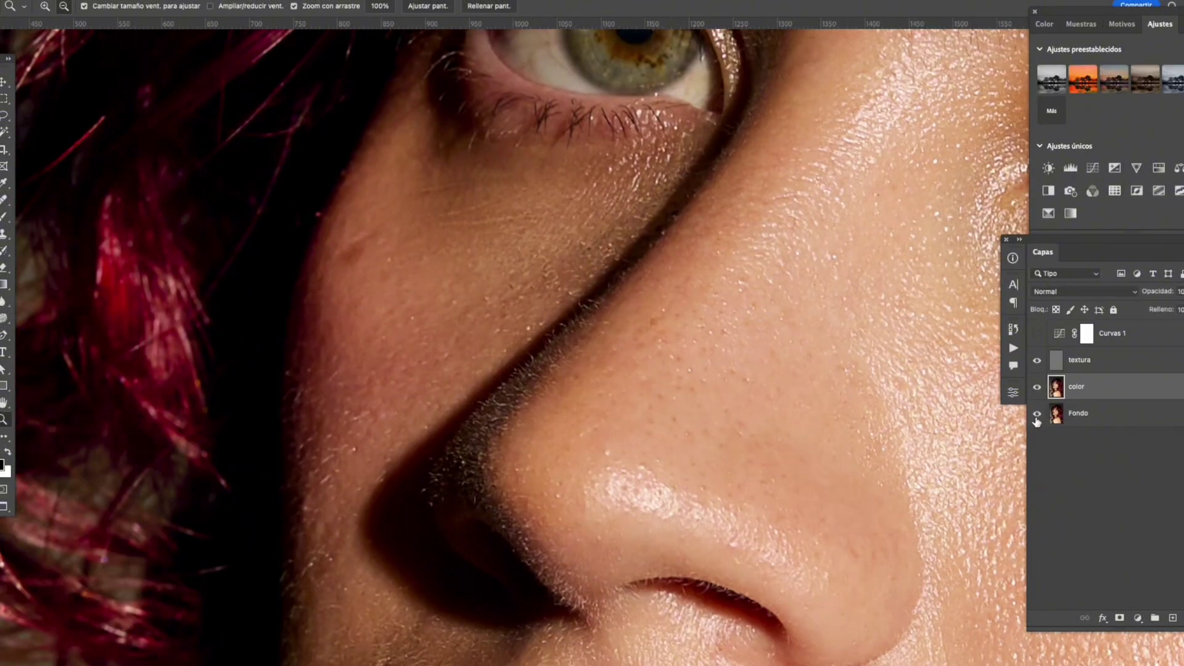
left_click(1037, 421, "alt")
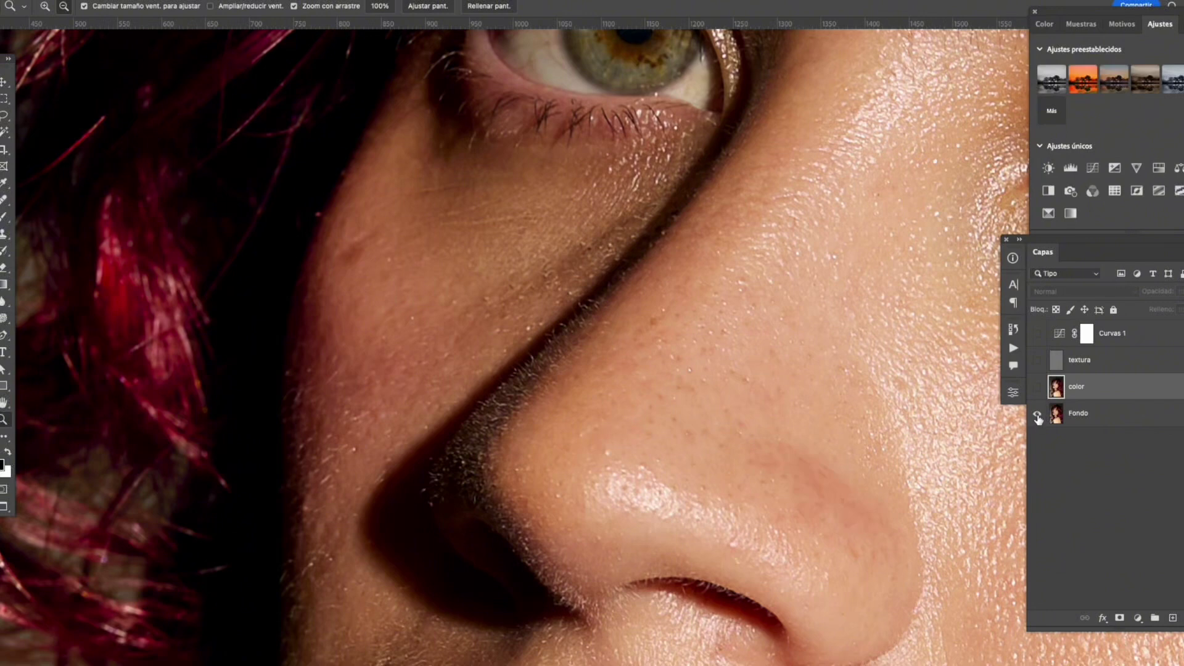
left_click(1039, 418, "alt")
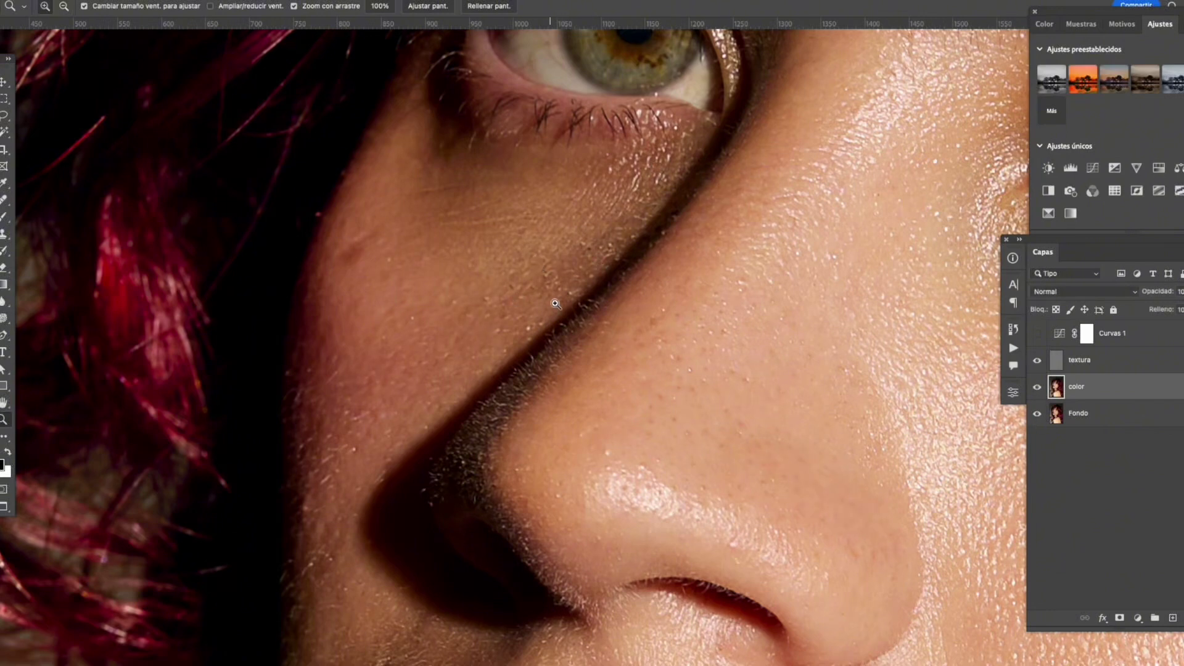
left_click(1038, 419, "alt")
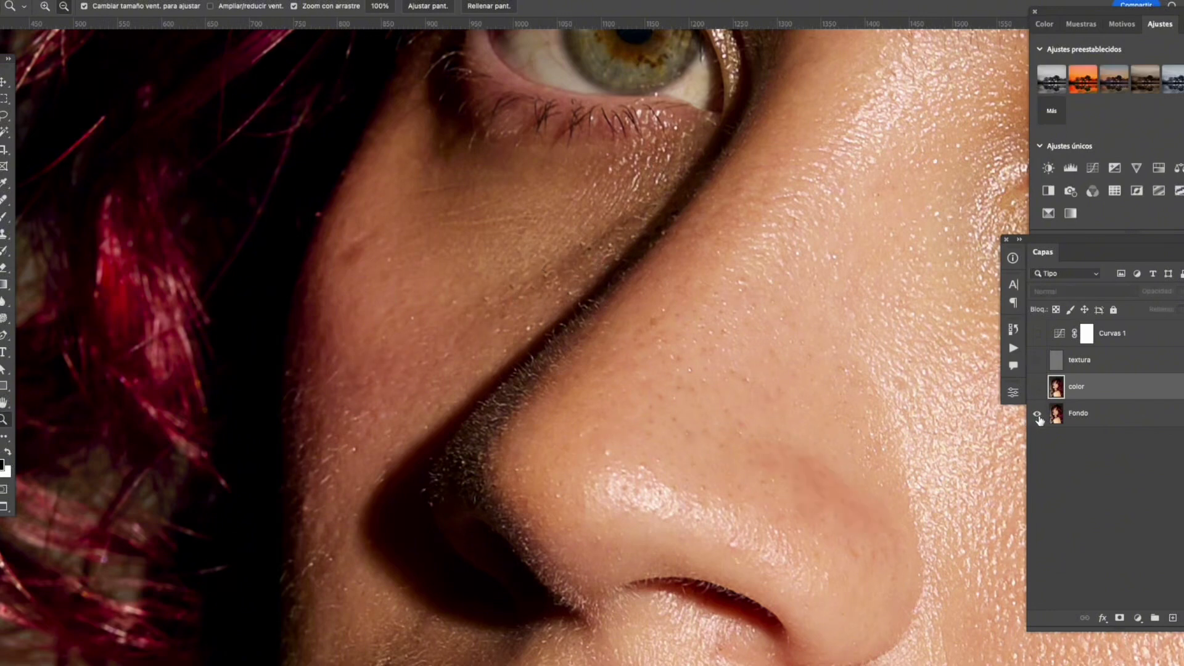
left_click(1038, 418, "alt")
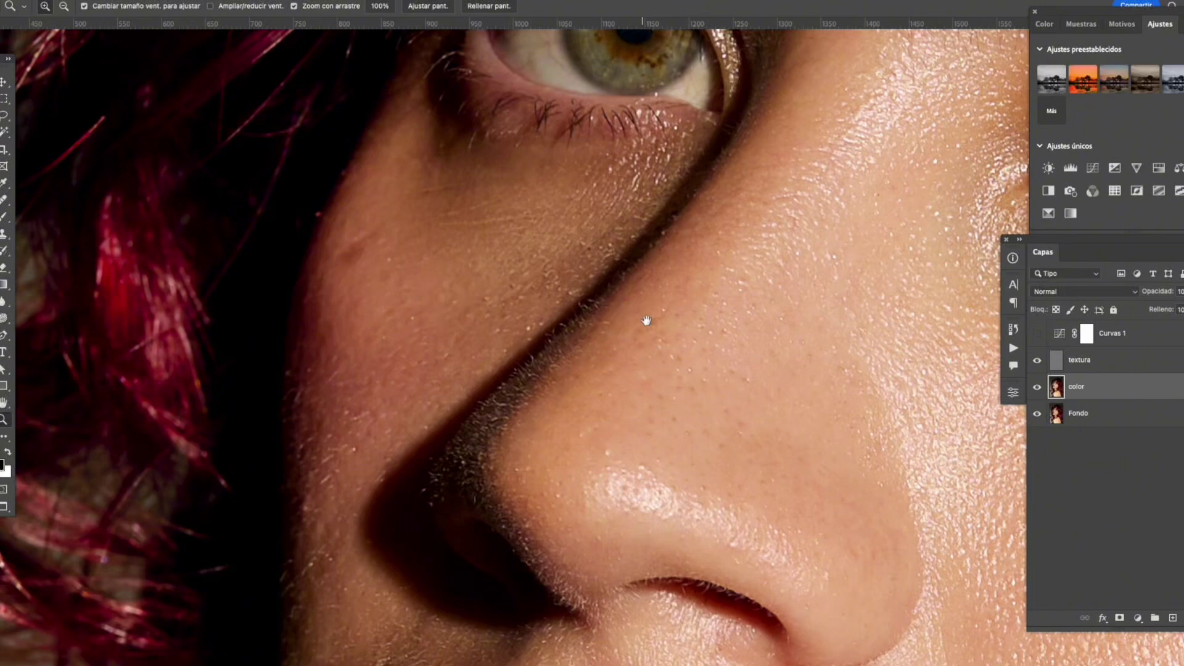
left_click_drag(654, 327, 566, 266)
scroll(566, 266, "down", 8)
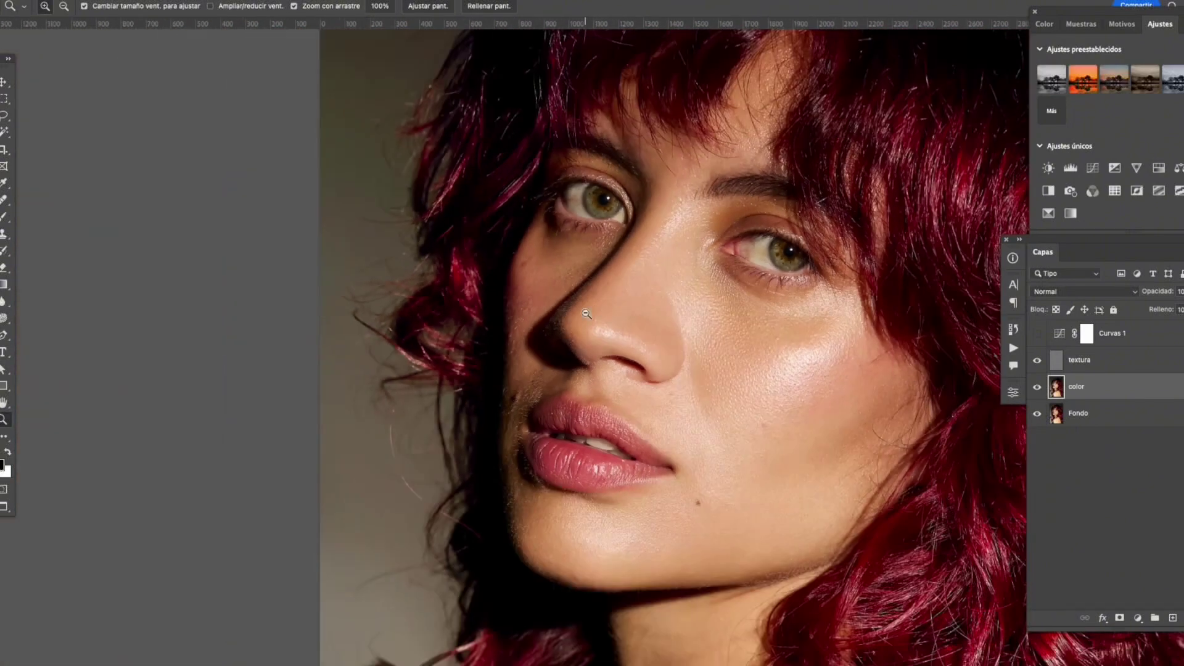
- Check the skin texture on the lit cheek against the original by isolating and restoring the Fondo layer
scroll(805, 330, "up", 4)
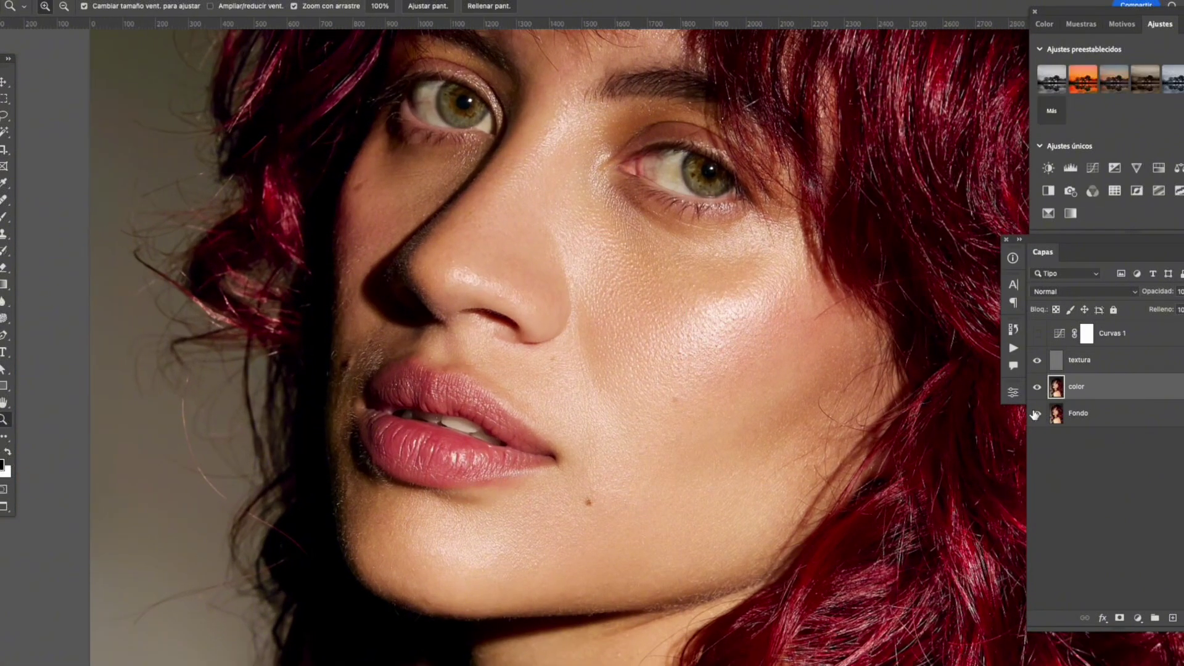
left_click(1039, 417, "alt")
left_click(1039, 416, "alt")
left_click_drag(705, 341, 721, 369)
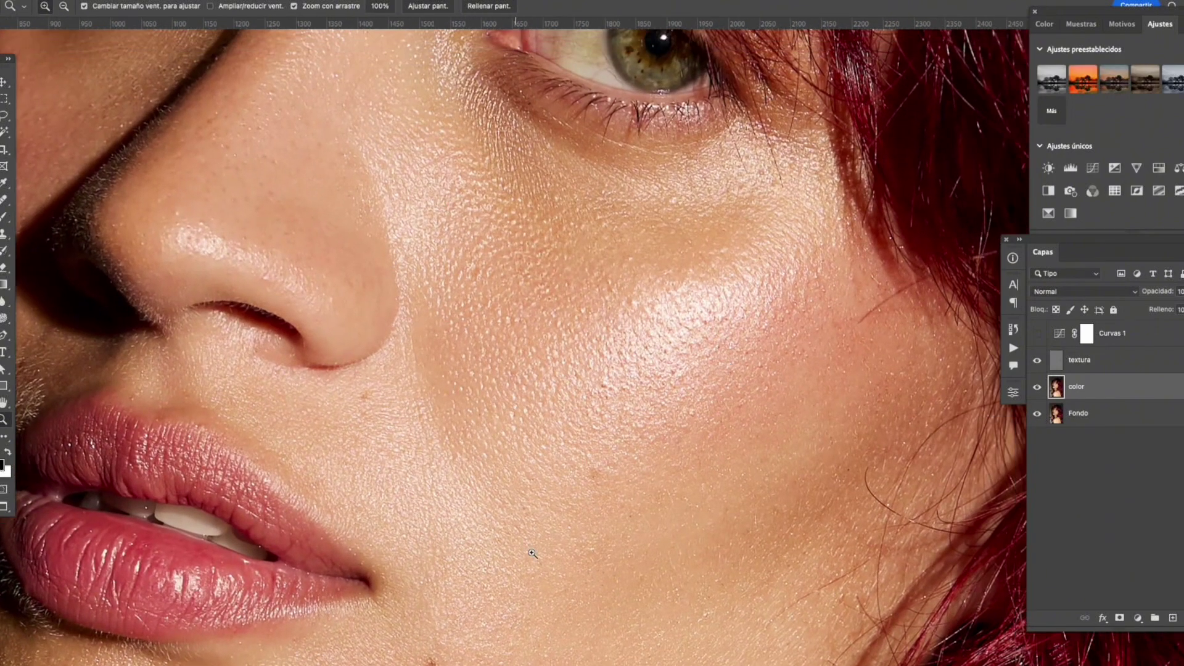
key("alt")
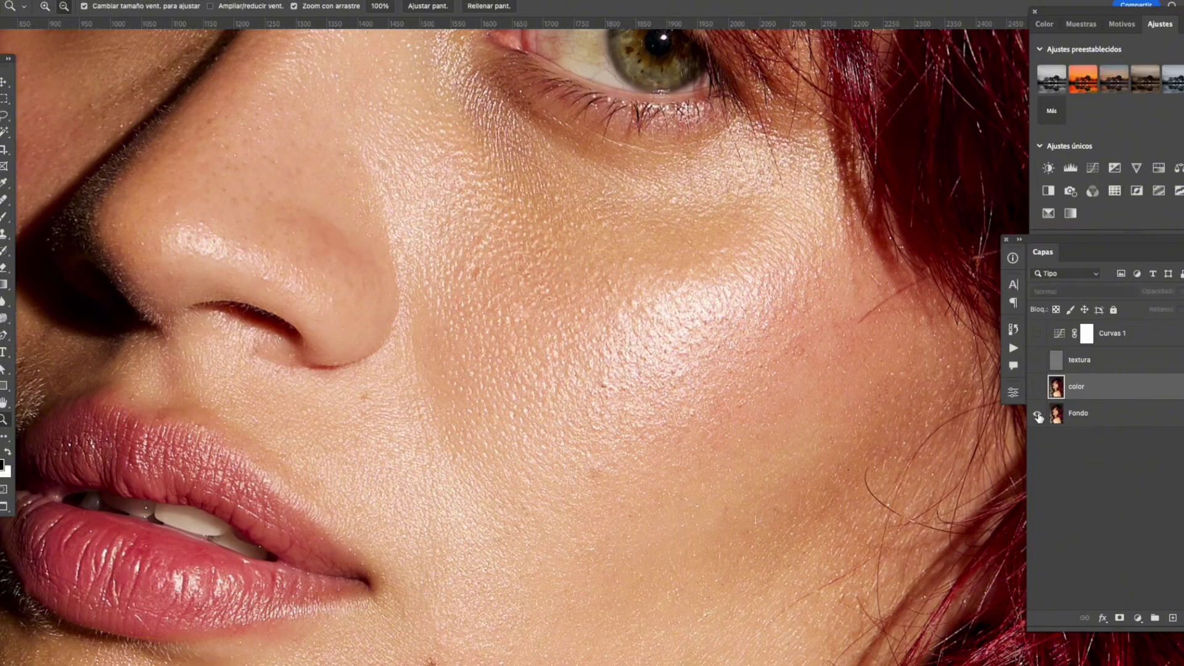
left_click(1038, 414, "alt")
left_click(1038, 415, "alt")
left_click(1038, 417, "alt")
- Soften the dark crease beneath the inner corner of the lit eye with low-opacity Clone Stamp strokes on the color layer
left_click_drag(637, 321, 636, 398)
scroll(546, 228, "up", 1)
left_click_drag(493, 94, 559, 306)
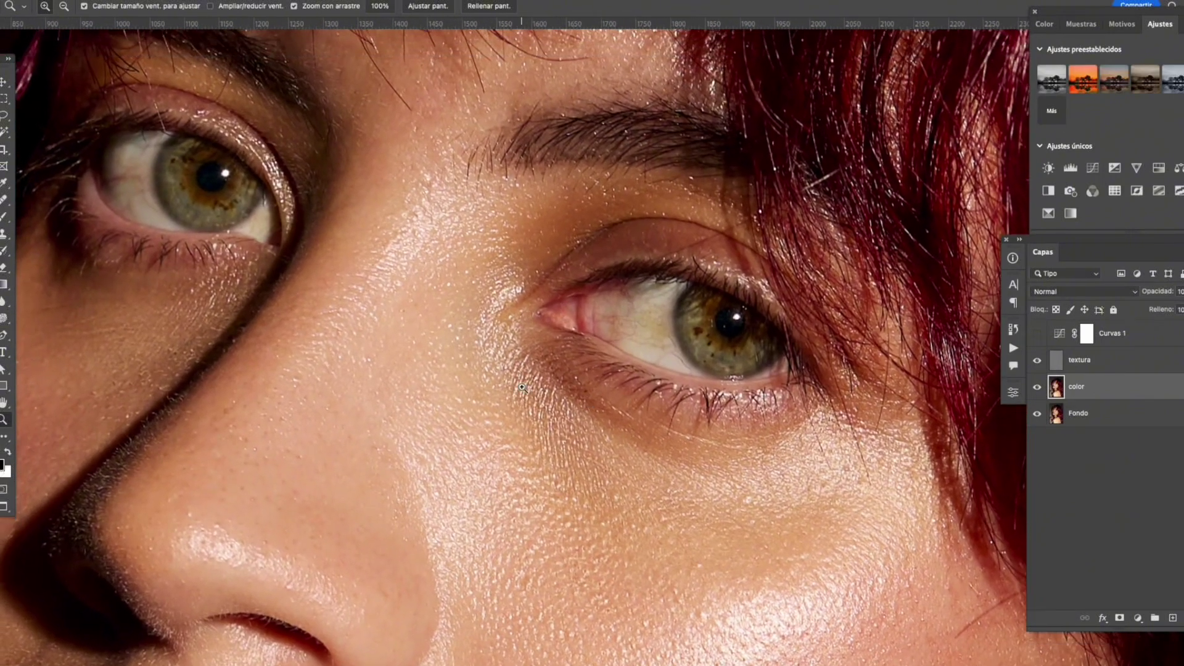
left_click_drag(573, 405, 563, 368)
key("s")
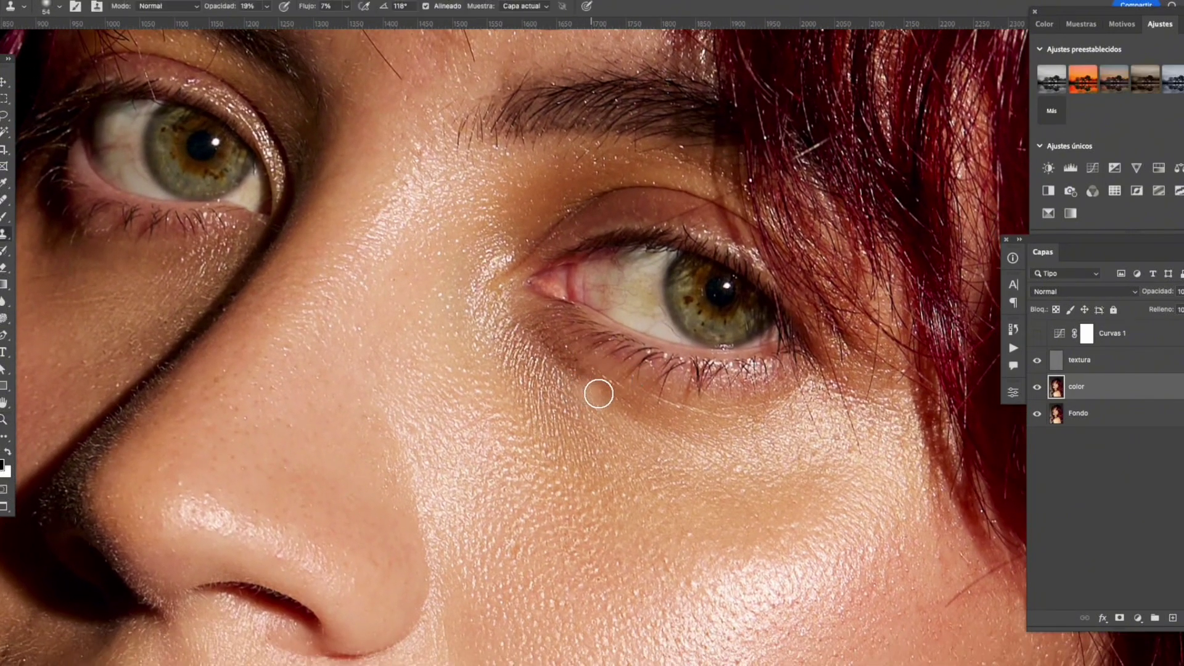
left_click(572, 395, "alt")
left_click_drag(533, 326, 614, 412)
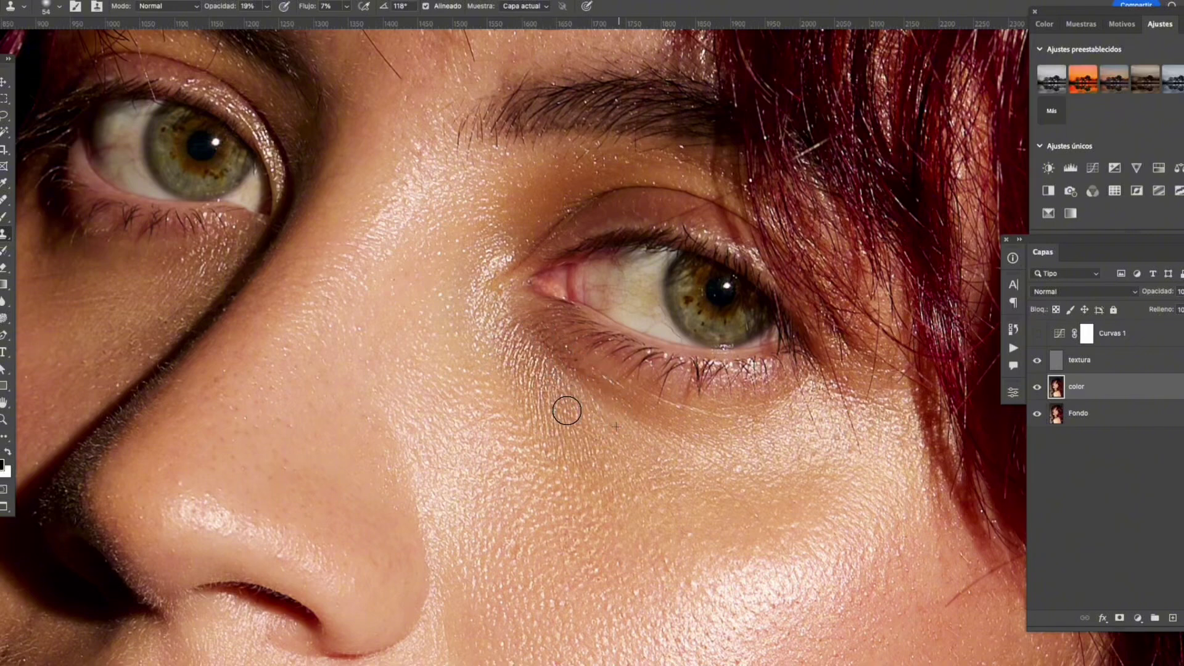
mouse_move(505, 338)
left_mouse_down()
mouse_move(525, 378)
mouse_move(605, 417)
left_mouse_up()
left_click(569, 380, "alt")
mouse_move(546, 341)
left_mouse_down()
mouse_move(655, 415)
mouse_move(522, 327)
mouse_move(509, 332)
mouse_move(548, 429)
mouse_move(514, 343)
mouse_move(525, 392)
mouse_move(552, 412)
mouse_move(507, 333)
left_mouse_up()
left_click(596, 394, "alt")
- Compare the under-eye retouch with the original Fondo layer and examine the whites of both eyes for veins and discoloration
key("z")
left_click_drag(665, 402, 700, 414)
left_click(1037, 413, "alt")
left_click(1037, 413, "alt")
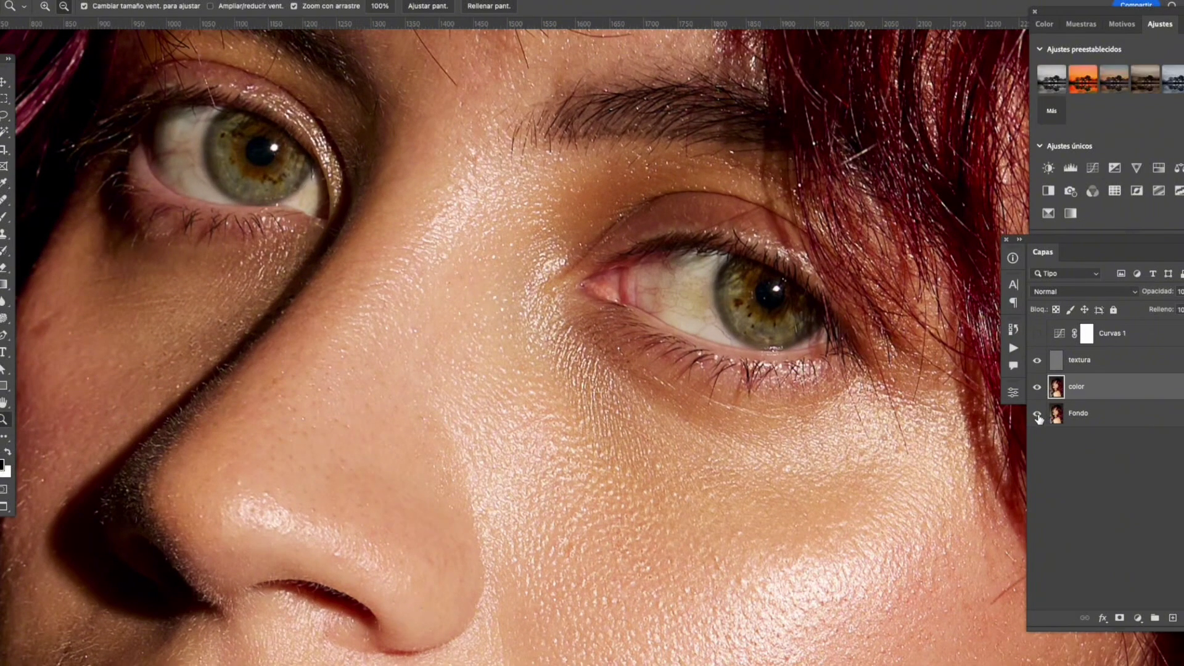
left_click(1038, 414, "alt")
left_click(1037, 414, "alt")
left_click_drag(576, 322, 631, 358)
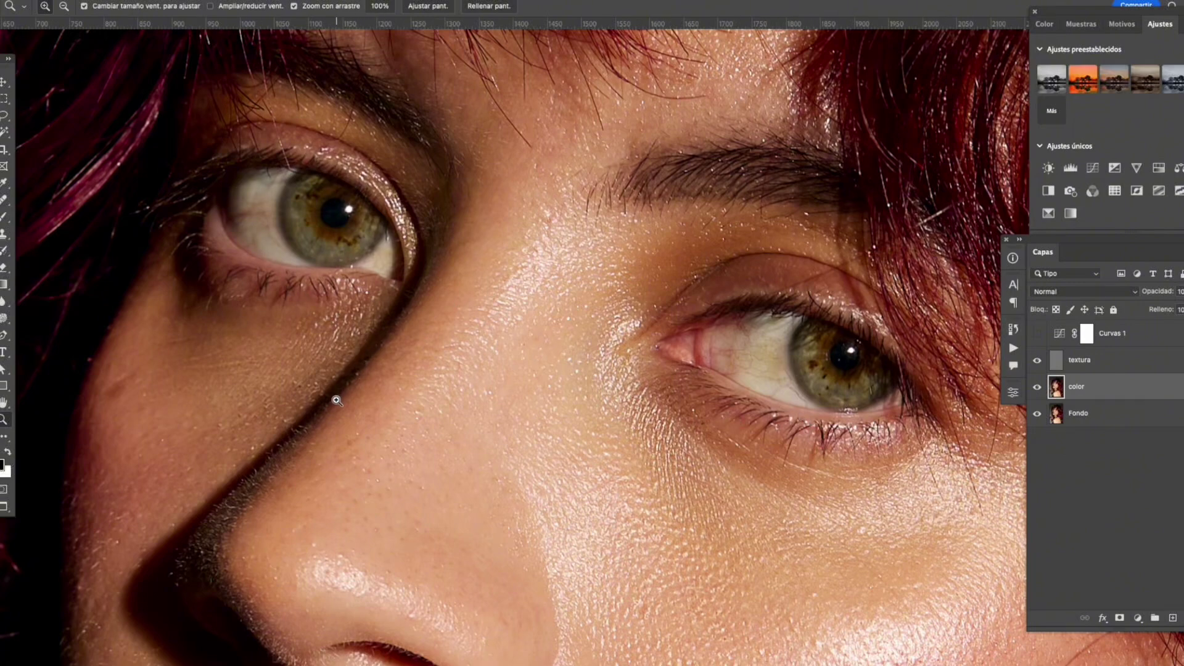
left_click_drag(452, 295, 499, 322)
left_click_drag(303, 269, 377, 312)
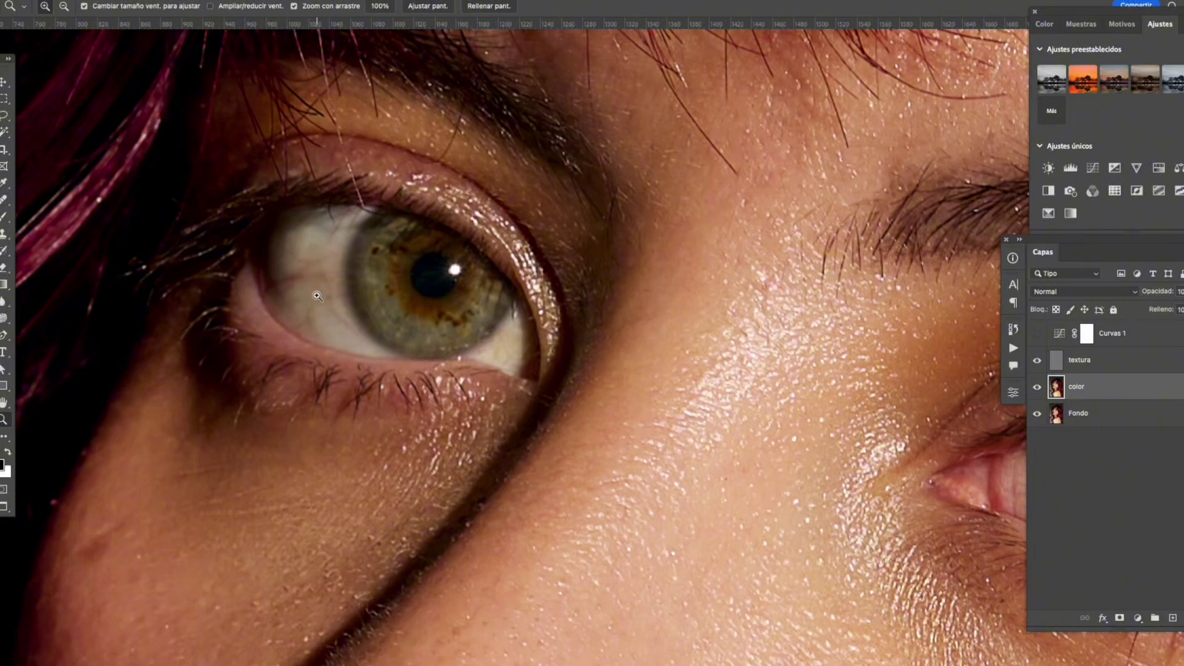
scroll(453, 326, "right", 7)
scroll(453, 325, "down", 2)
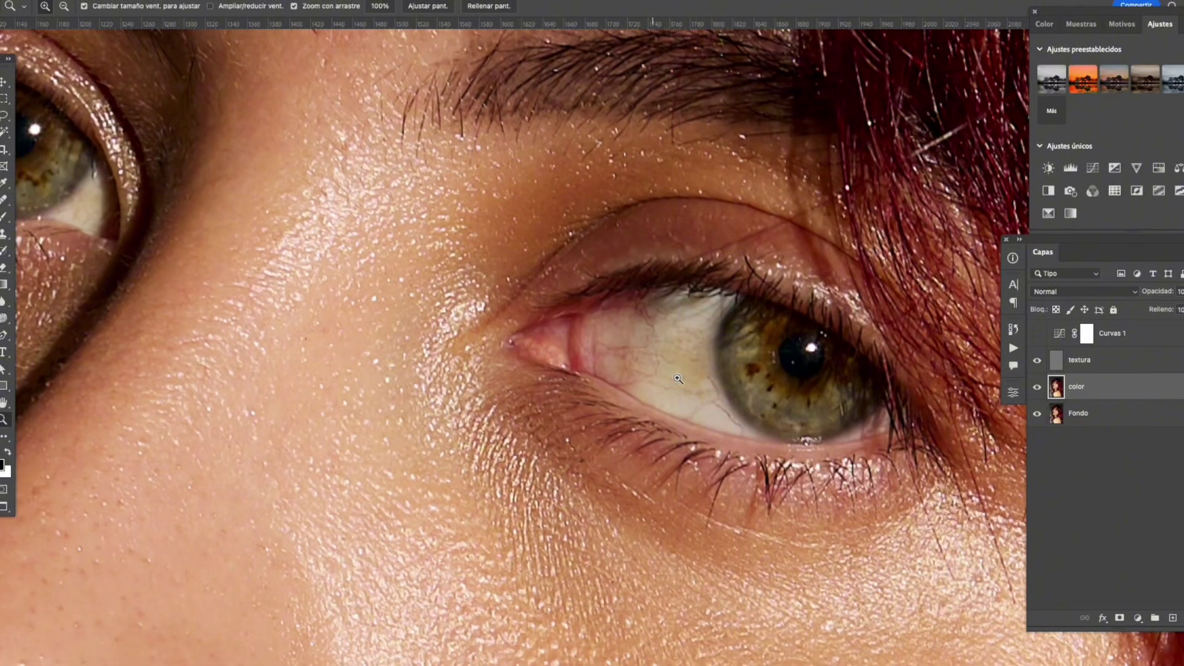
mouse_move(585, 335)
left_mouse_down()
mouse_move(526, 354)
mouse_move(576, 329)
left_mouse_up()
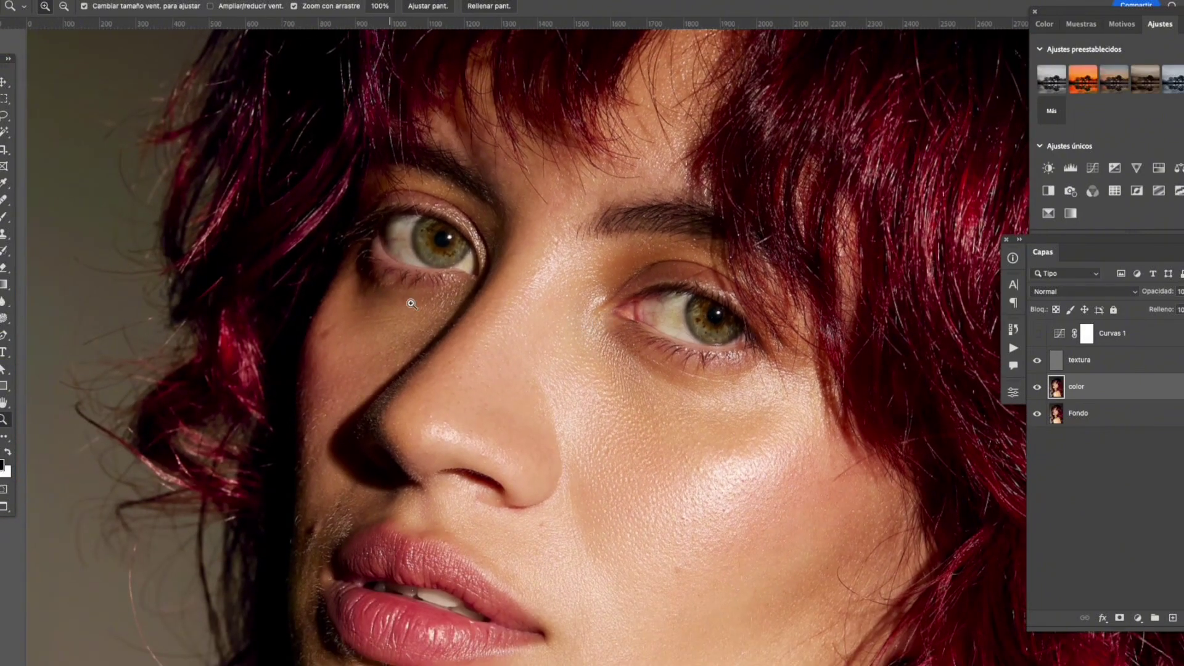
- Set the Clone Stamp to 6% opacity, 10% flow and 24 px, and clone over the reddish tones in the shadowed eye's white
scroll(428, 253, "up", 5)
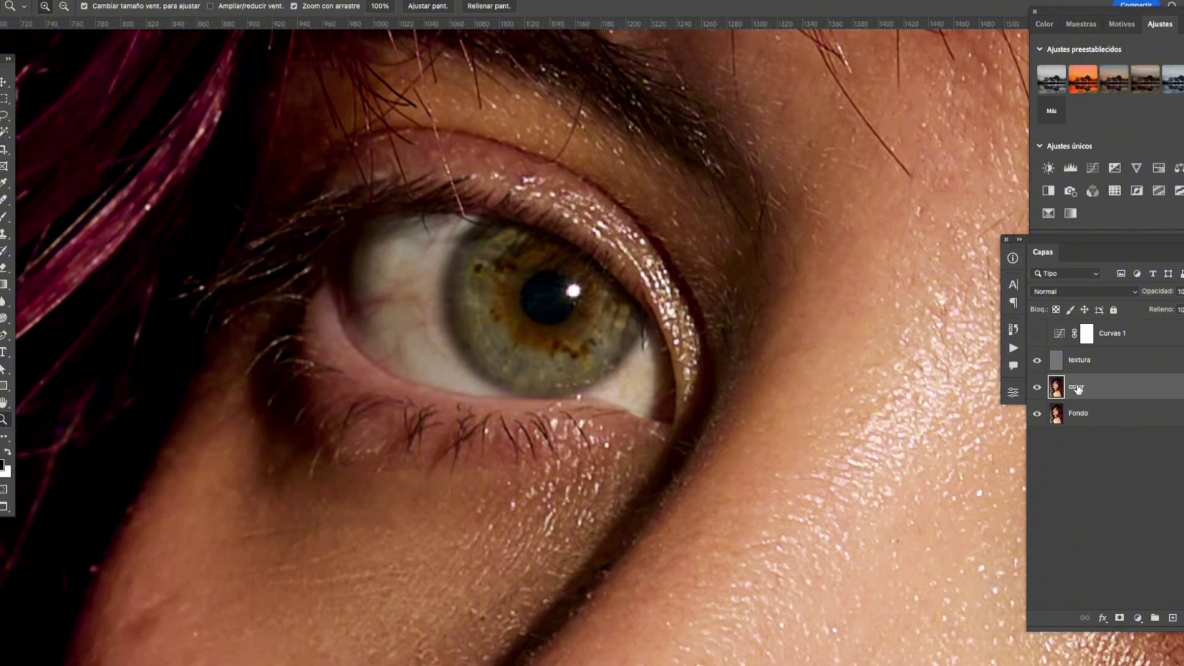
key("s")
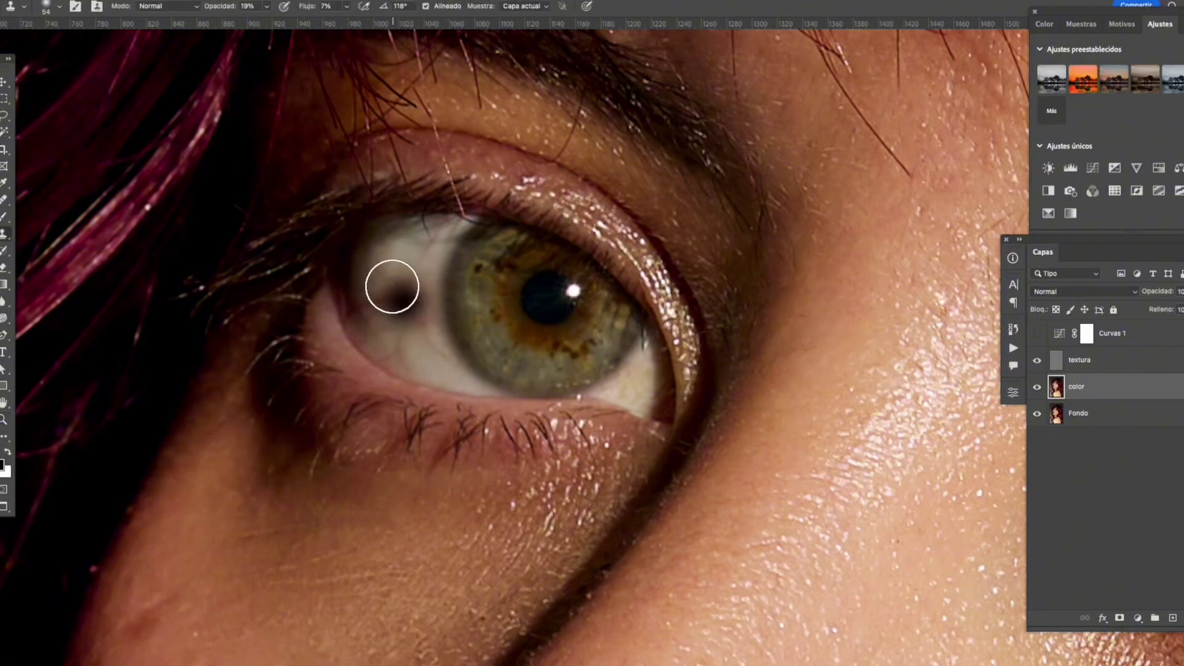
left_click_drag(220, 11, 218, 11)
left_click_drag(308, 9, 312, 9)
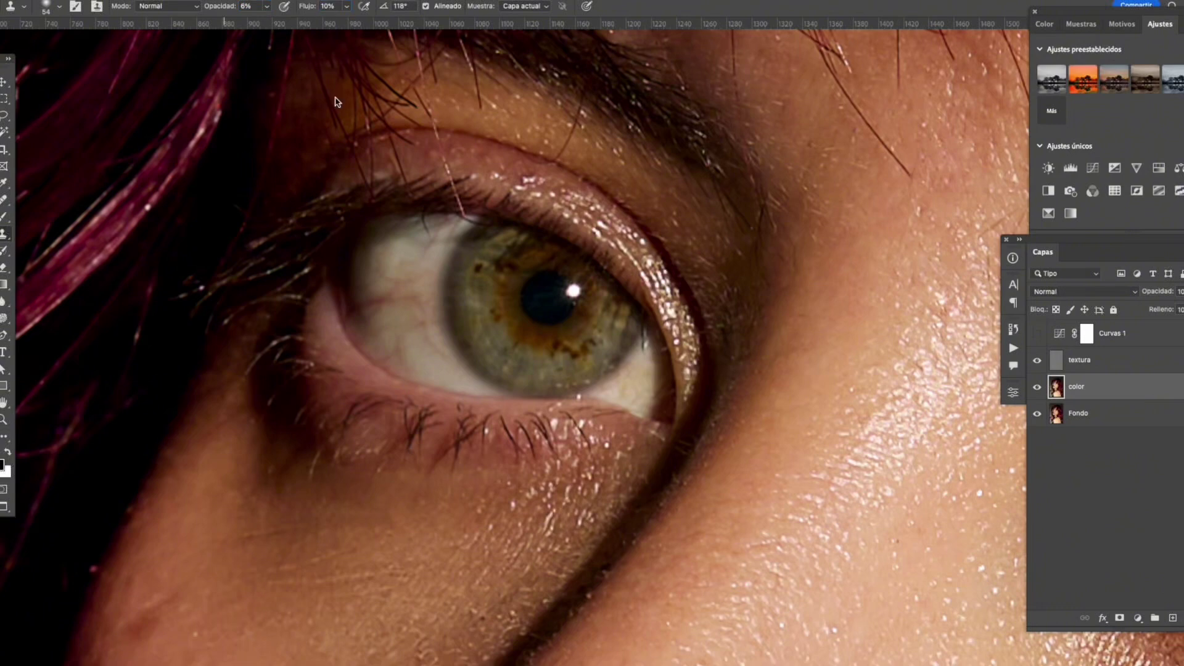
right_click(482, 296)
left_click_drag(554, 325, 549, 326)
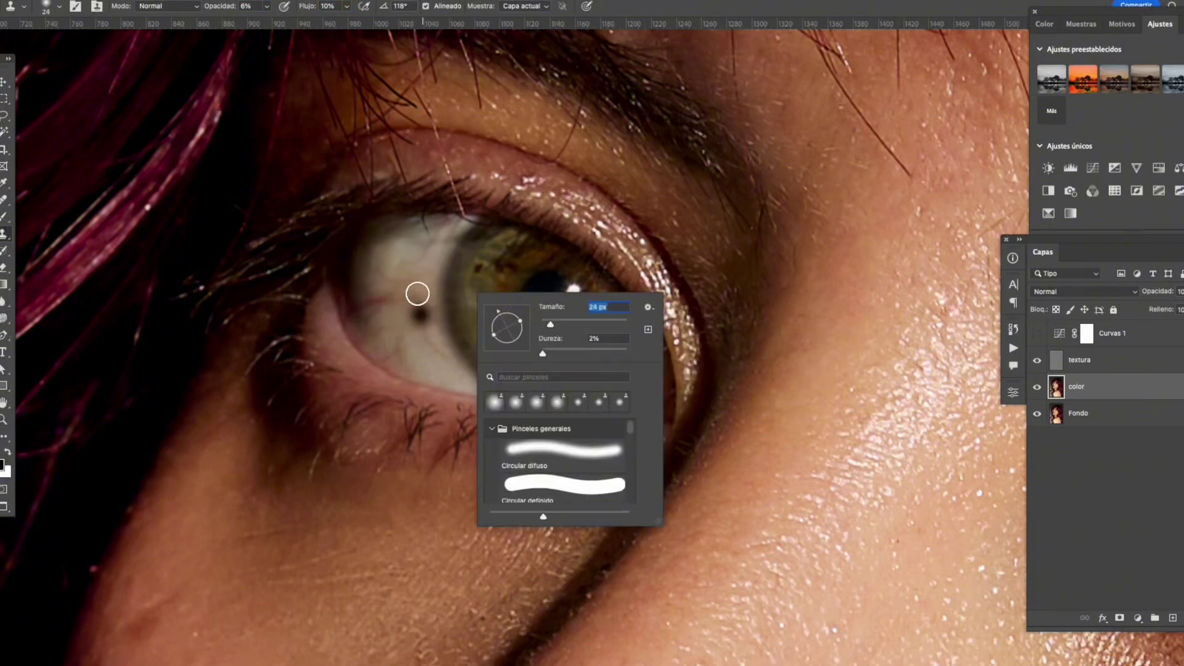
left_click(401, 272, "alt")
mouse_move(393, 308)
left_mouse_down()
mouse_move(398, 300)
mouse_move(377, 304)
mouse_move(408, 295)
left_mouse_up()
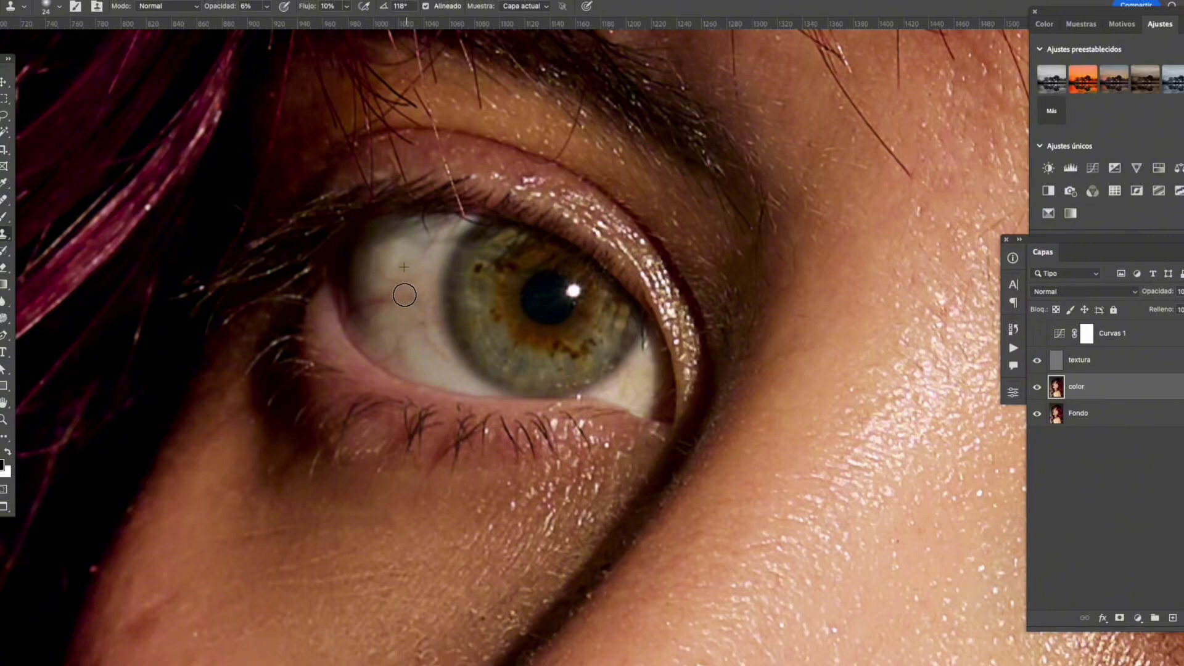
- Raise the Clone Stamp opacity to 25% and further even out the color of the shadowed eye's white
left_click_drag(221, 6, 231, 8)
left_click(412, 261, "alt")
mouse_move(401, 278)
left_mouse_down()
mouse_move(376, 303)
mouse_move(408, 289)
mouse_move(402, 309)
mouse_move(376, 302)
mouse_move(417, 346)
mouse_move(460, 323)
mouse_move(415, 304)
mouse_move(422, 326)
mouse_move(406, 267)
left_mouse_up()
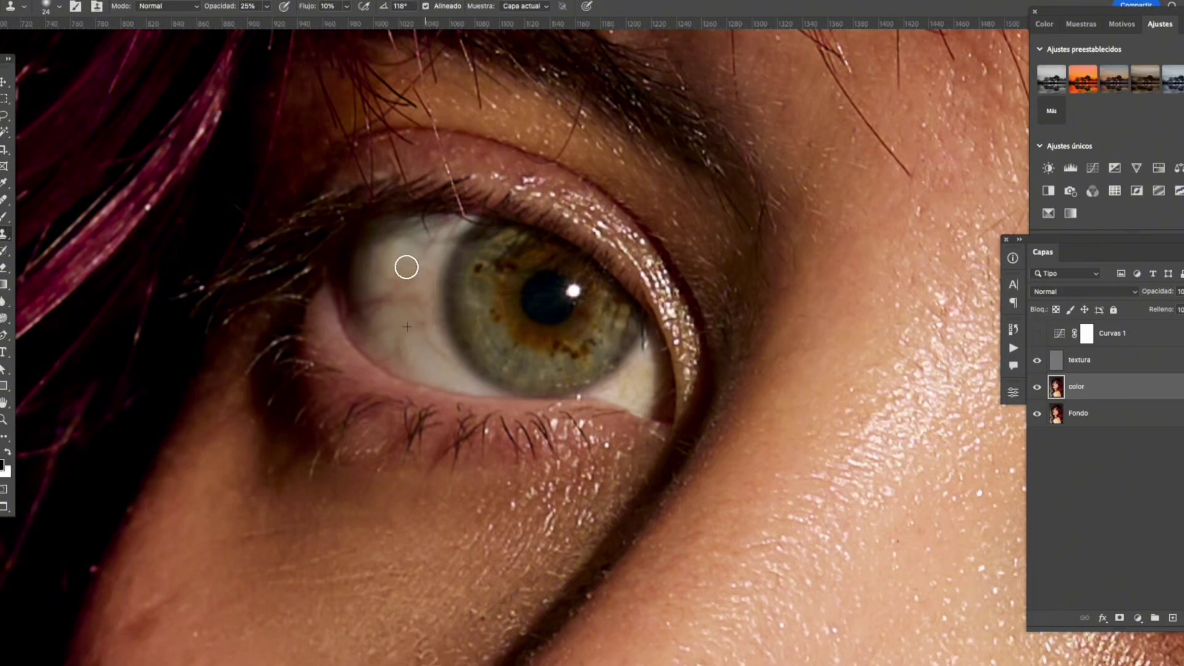
- Select the textura layer, set the Clone Stamp opacity to 60%, and clone away the veins in the shadowed eye's white
left_click(1090, 363)
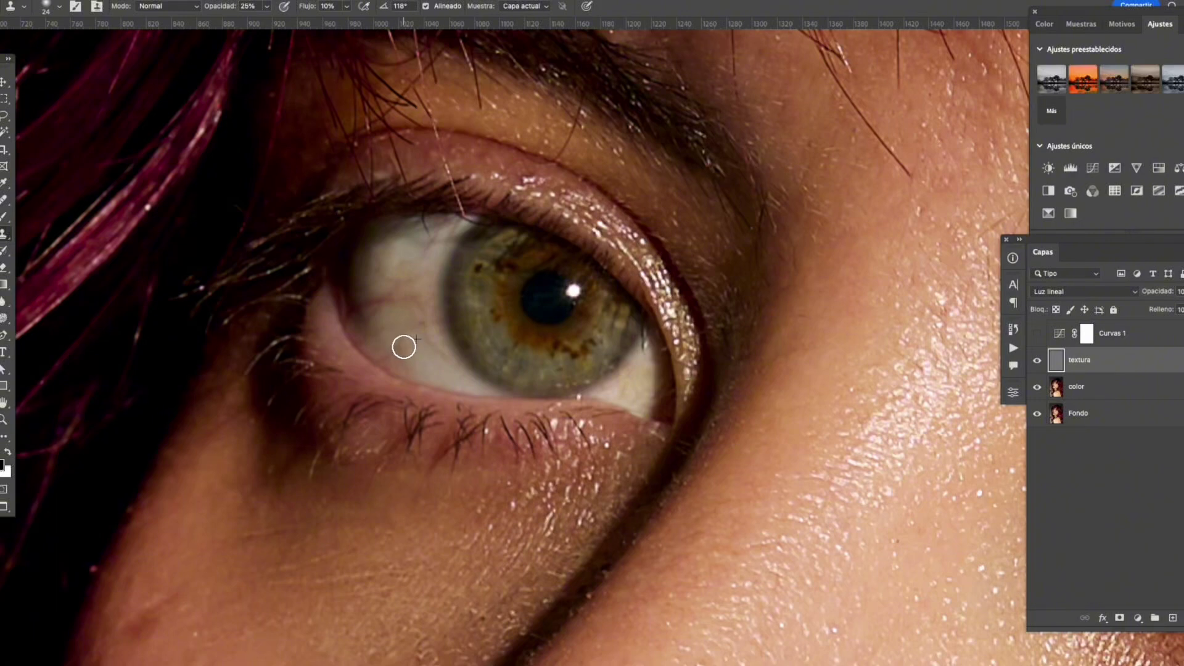
left_click_drag(220, 8, 234, 7)
left_click(416, 334, "alt")
mouse_move(426, 337)
left_mouse_down()
mouse_move(441, 358)
mouse_move(426, 327)
mouse_move(402, 325)
mouse_move(397, 353)
mouse_move(453, 309)
mouse_move(392, 309)
left_mouse_up()
left_click(454, 308, "alt")
left_click(407, 278)
- Clone over the fine veins in the lit eye's white on the textura layer
scroll(664, 370, "right", 10)
scroll(664, 370, "down", 2)
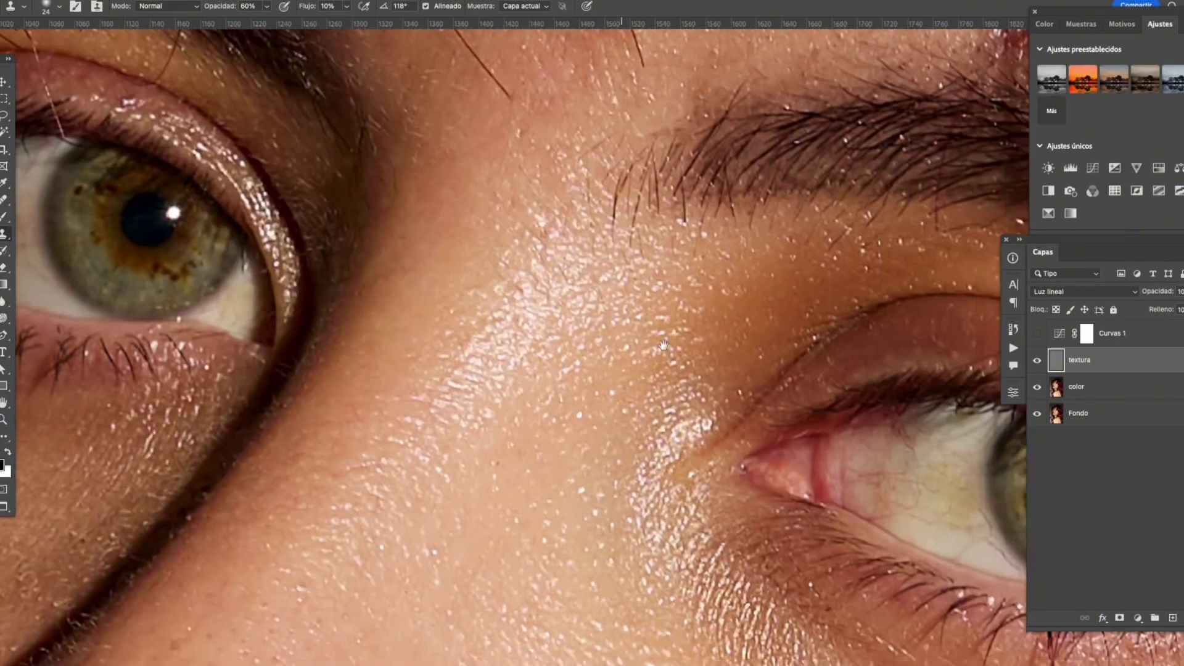
scroll(663, 346, "right", 9)
scroll(664, 346, "down", 2)
left_click(544, 382, "alt")
mouse_move(542, 364)
left_mouse_down()
mouse_move(608, 378)
mouse_move(586, 408)
left_mouse_up()
left_click(566, 371, "alt")
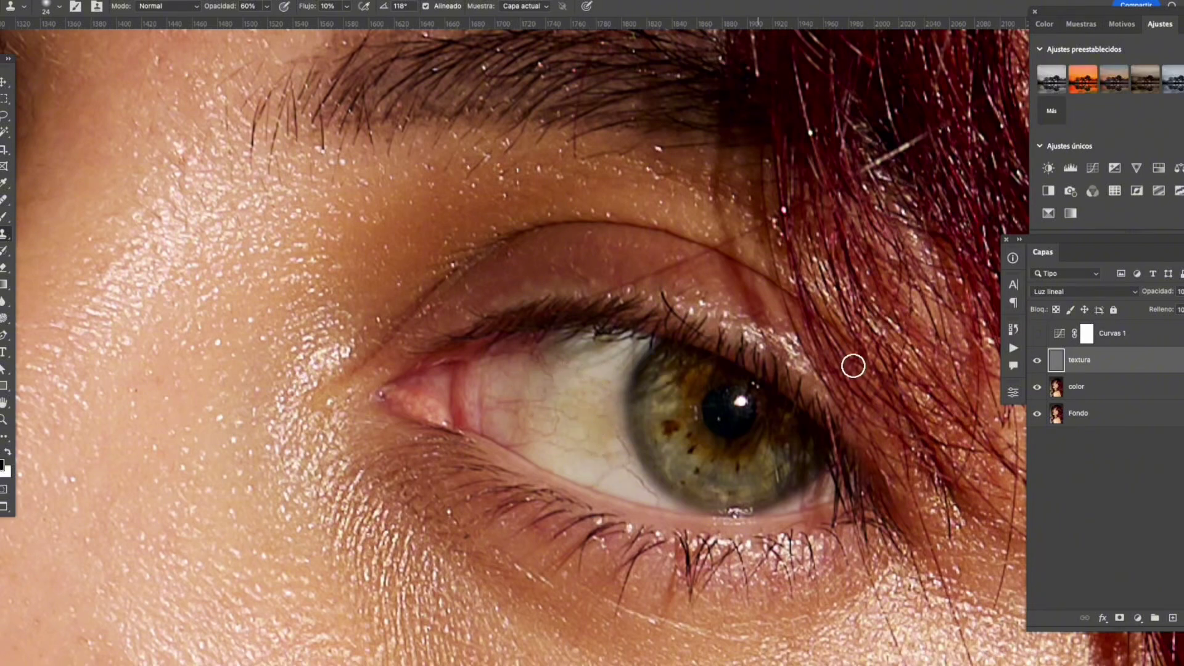
- Select the color layer and even out the yellowish tone in the lit eye's white with the Healing Brush
left_click(1108, 386)
key("j")
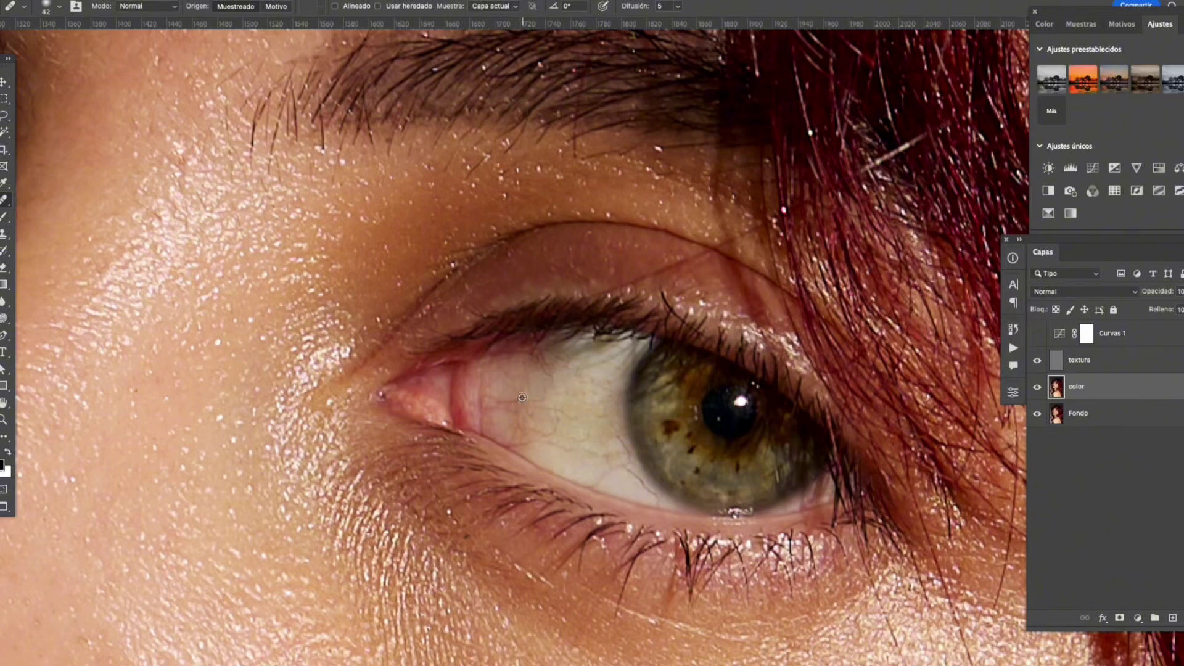
left_click(581, 453, "alt")
left_click_drag(577, 429, 601, 434)
key("z")
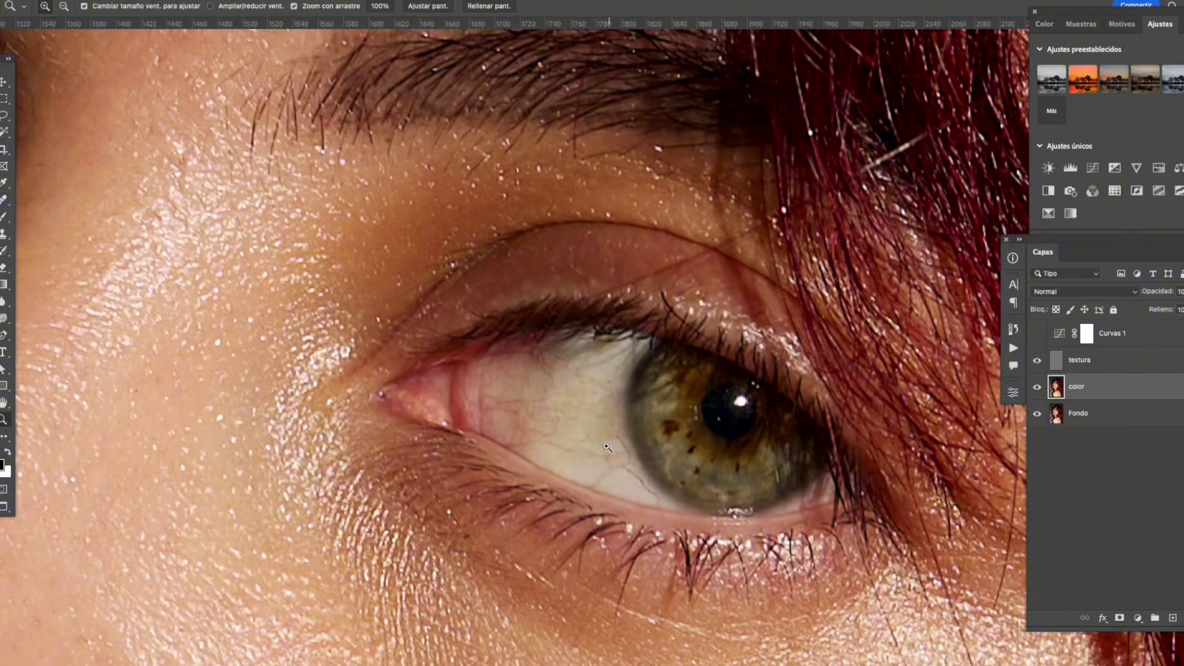
key("s")
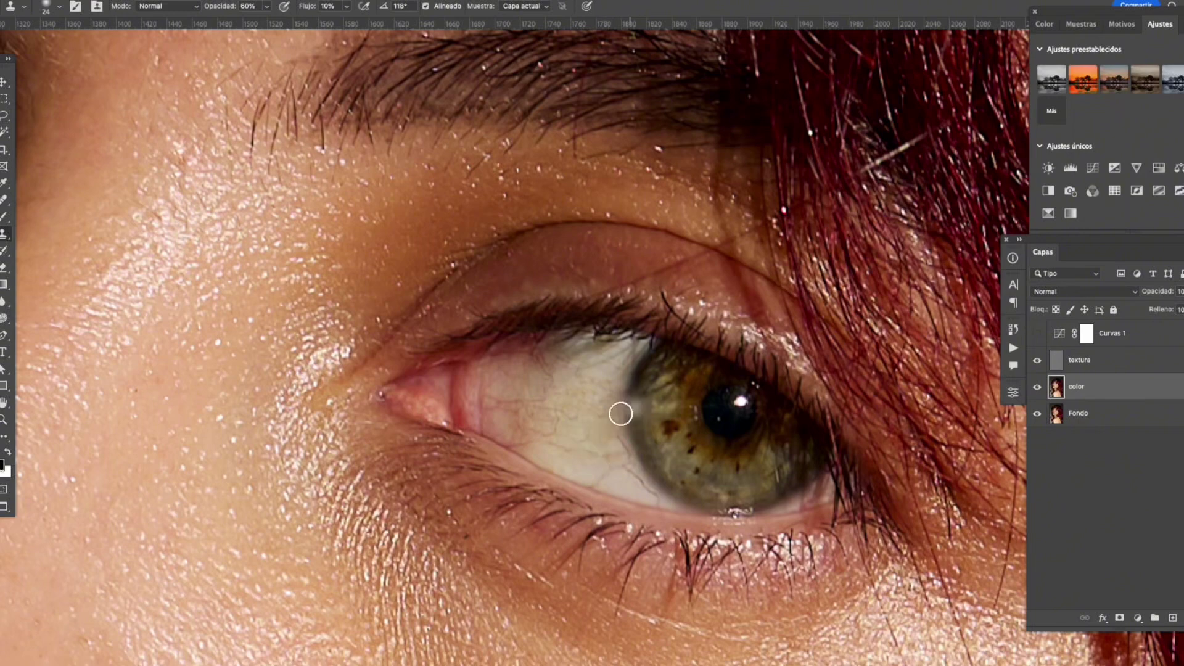
- Compare the whole face and both retouched eyes with the original by isolating and restoring the Fondo layer
key("z")
left_click(658, 359, "alt")
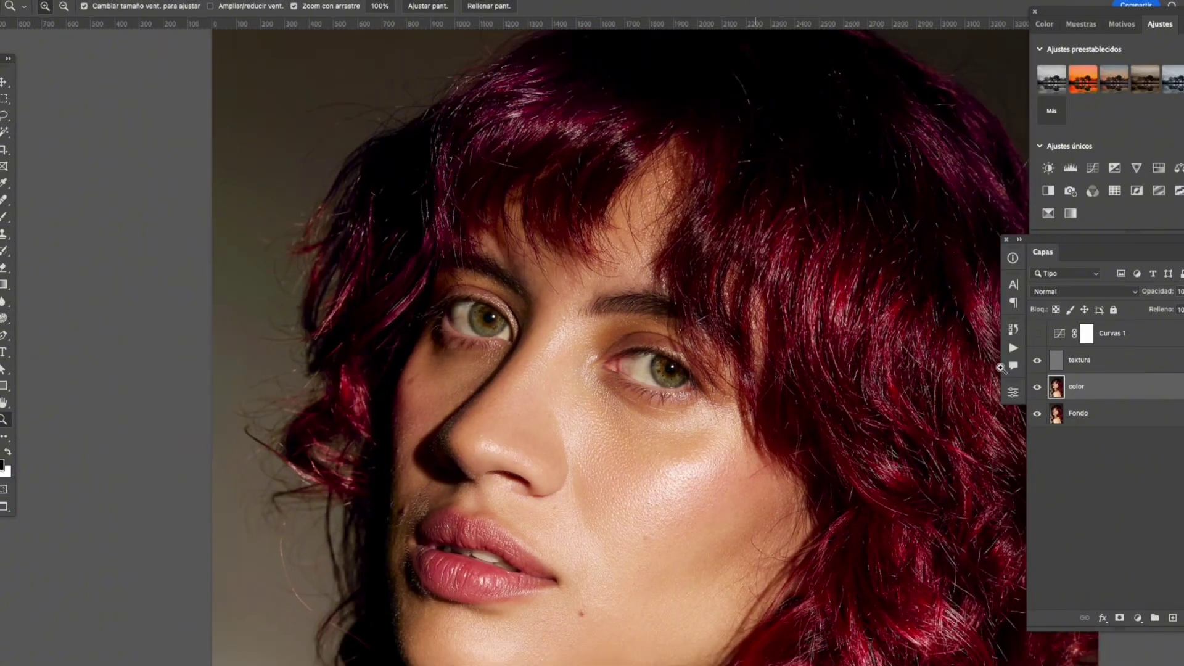
left_click(1038, 414, "alt")
left_click(1038, 415, "alt")
left_click(1038, 415, "alt")
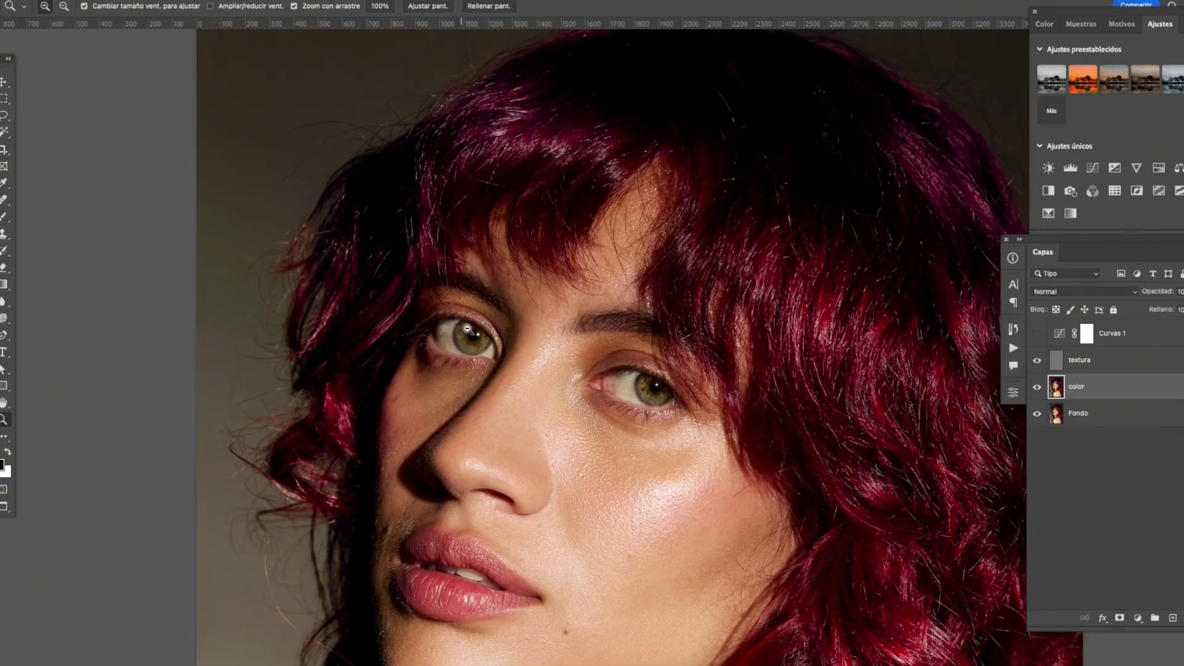
- Set the Clone Stamp opacity to 79% and clone away the remaining veins in the shadowed eye's white on the textura layer
left_click(467, 329)
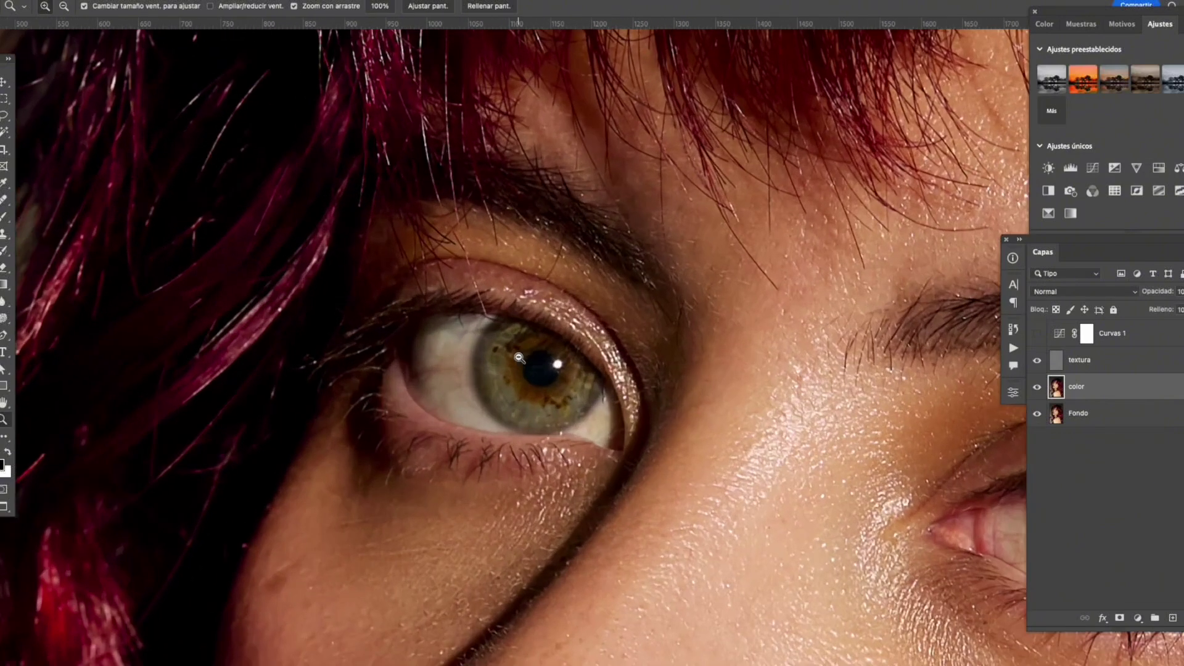
key("s")
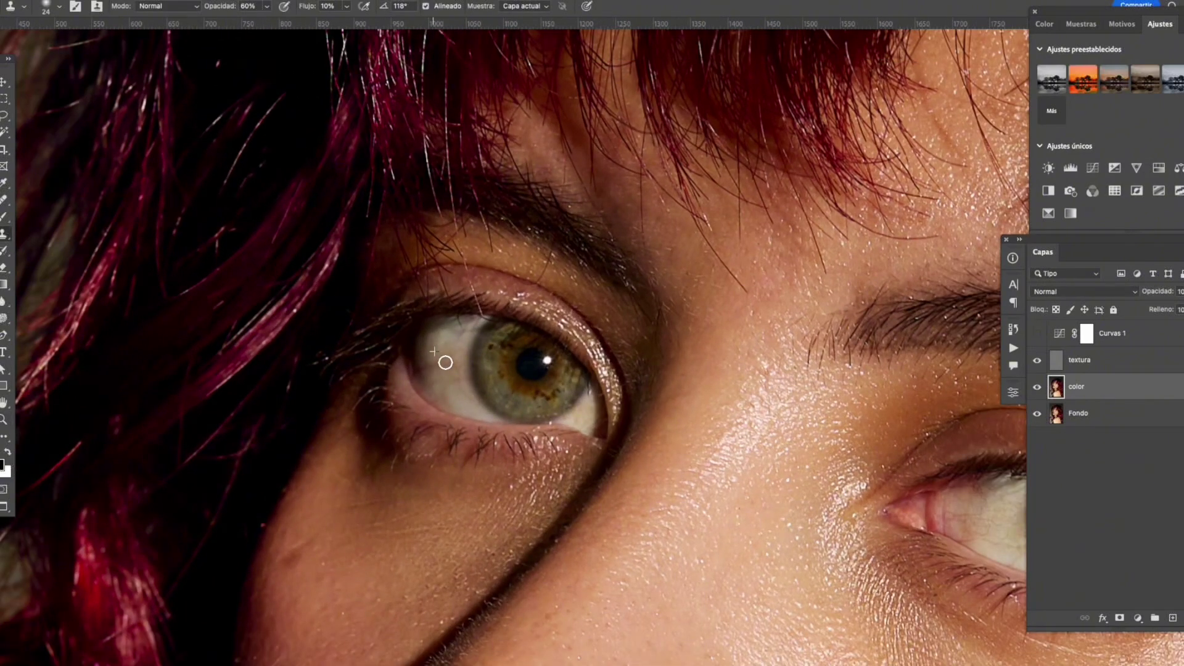
left_click(1090, 369)
mouse_move(439, 358)
left_mouse_down()
mouse_move(431, 365)
mouse_move(458, 356)
left_mouse_up()
left_click_drag(214, 12, 227, 12)
left_click(463, 385, "alt")
- Raise the Clone Stamp flow to 55%, clone over the veins in the lit eye's white, and touch up the shadowed eye's white
left_click_drag(813, 356, 622, 338)
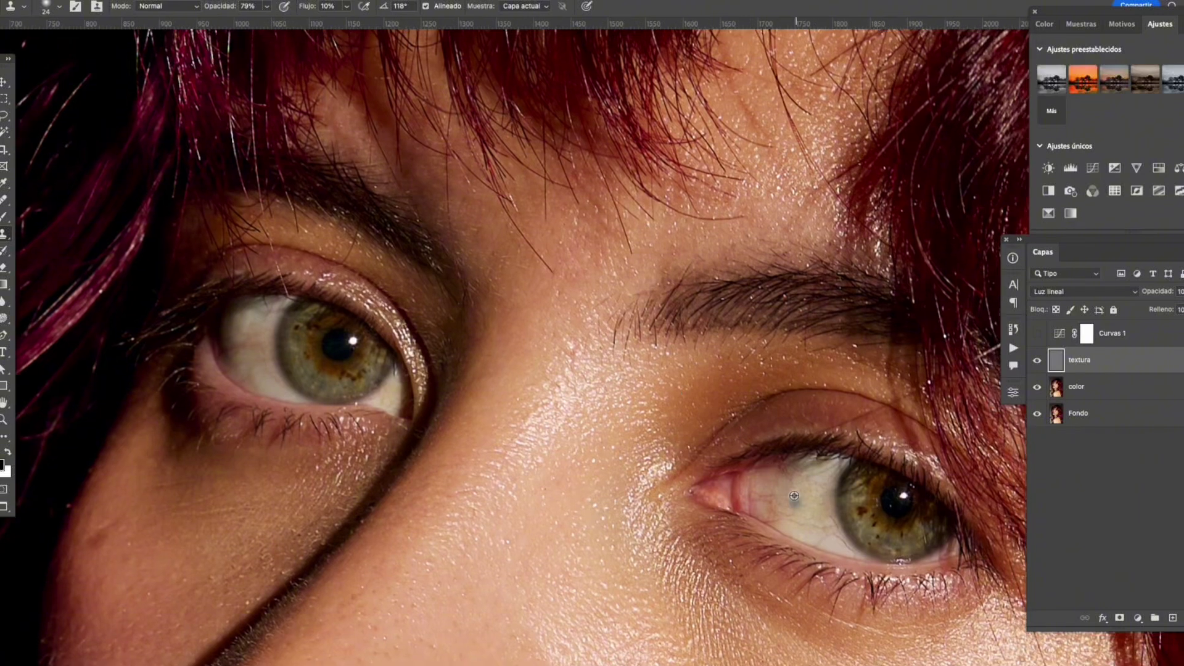
left_click(778, 517, "alt")
mouse_move(781, 516)
left_mouse_down()
mouse_move(824, 513)
mouse_move(816, 499)
left_mouse_up()
left_click(810, 506, "alt")
left_click_drag(310, 6, 318, 7)
left_click(790, 495, "alt")
left_click_drag(777, 494, 788, 496)
left_click_drag(834, 534, 829, 505)
mouse_move(266, 313)
left_mouse_down()
mouse_move(267, 339)
mouse_move(294, 354)
mouse_move(256, 353)
left_mouse_up()
- Compare both cleaned eyes with the original by isolating and restoring the Fondo layer several times
key("z")
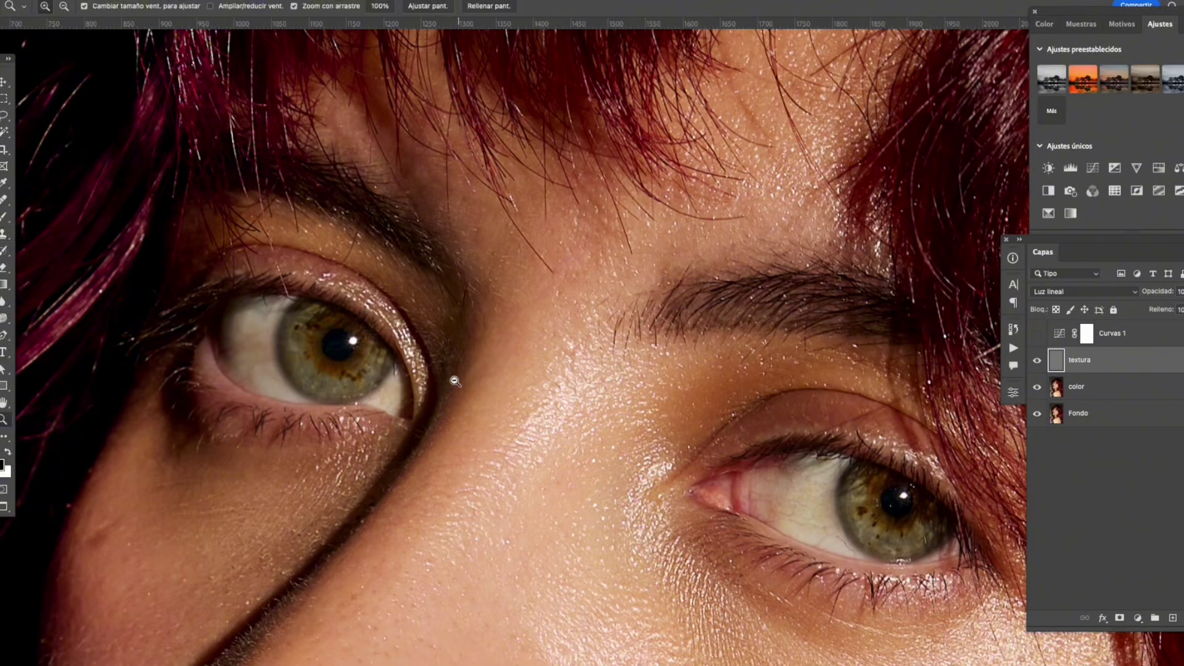
scroll(454, 382, "down", 3)
scroll(572, 377, "down", 3)
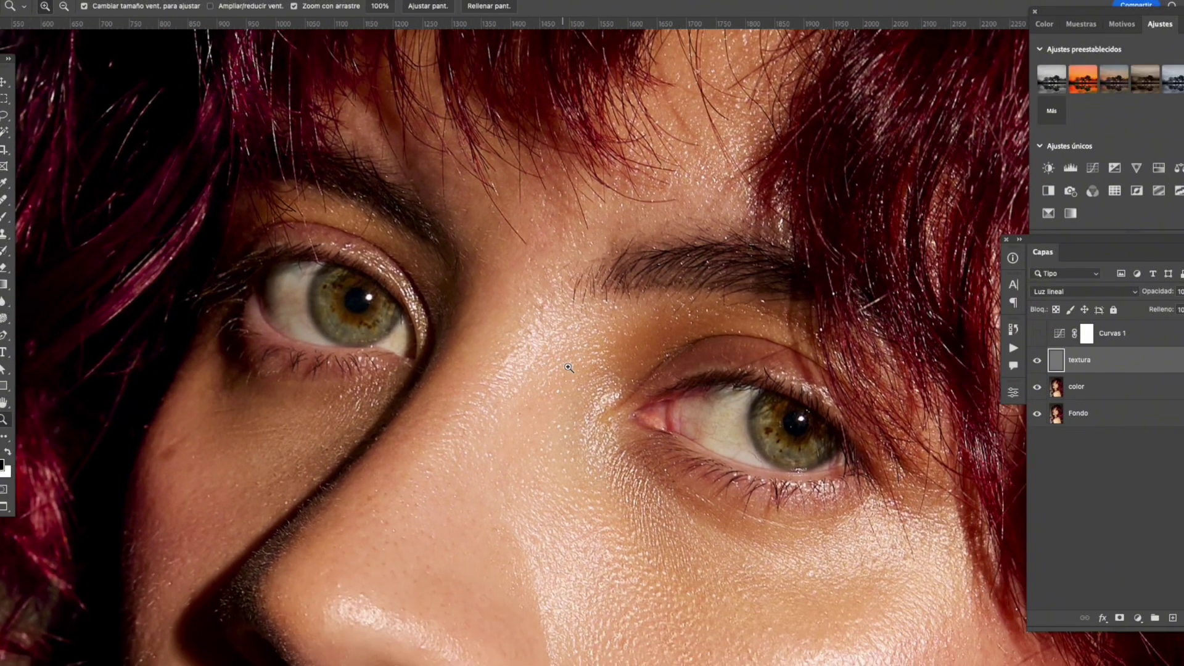
left_click(581, 365)
left_click(1038, 414, "alt")
left_click(1038, 416, "alt")
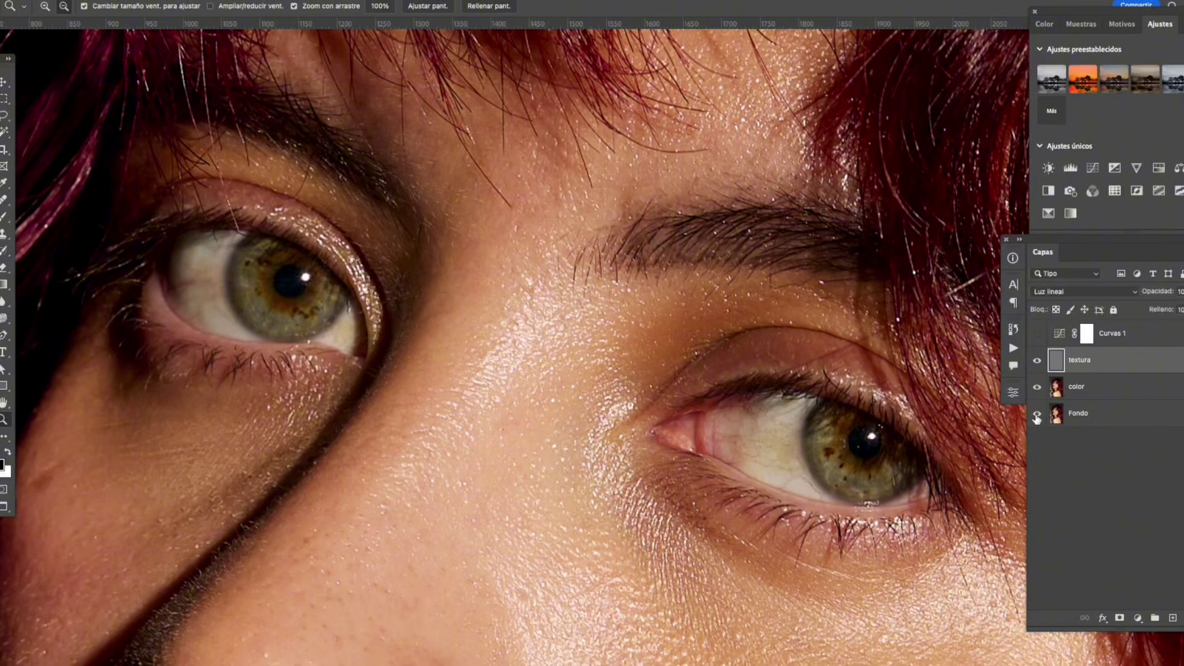
left_click(1037, 418, "alt")
left_click(1036, 418, "alt")
left_click(1037, 417, "alt")
left_click(1037, 417, "alt")
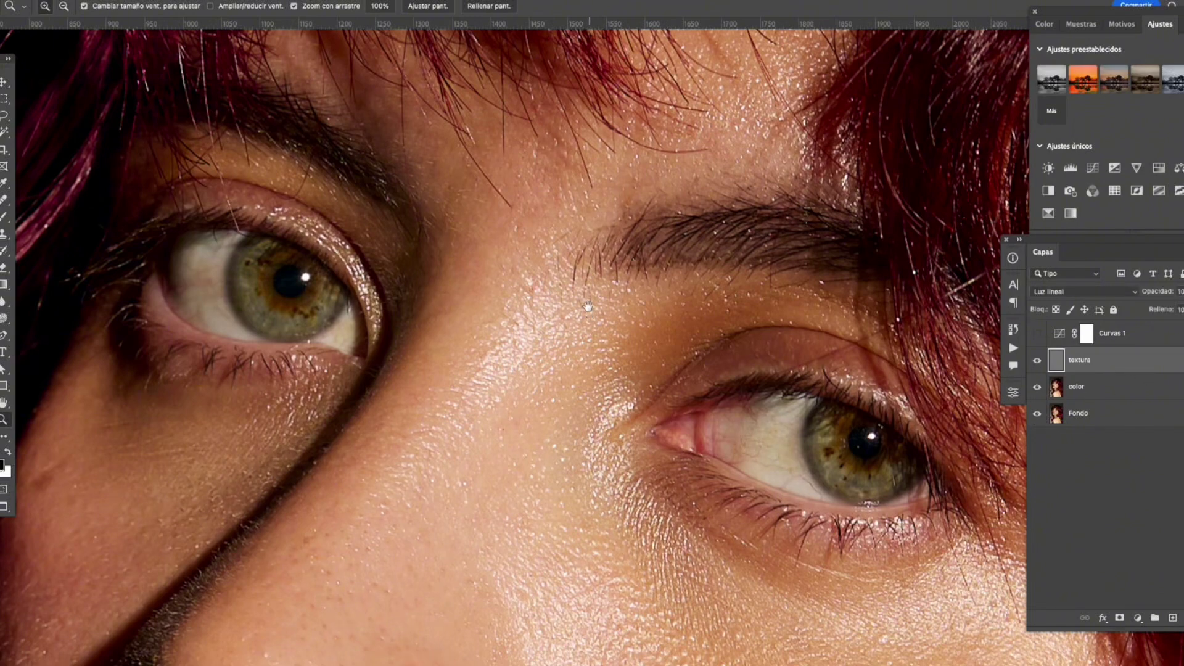
left_click_drag(589, 314, 588, 255)
left_click(584, 260, "alt")
left_click(584, 260, "alt")
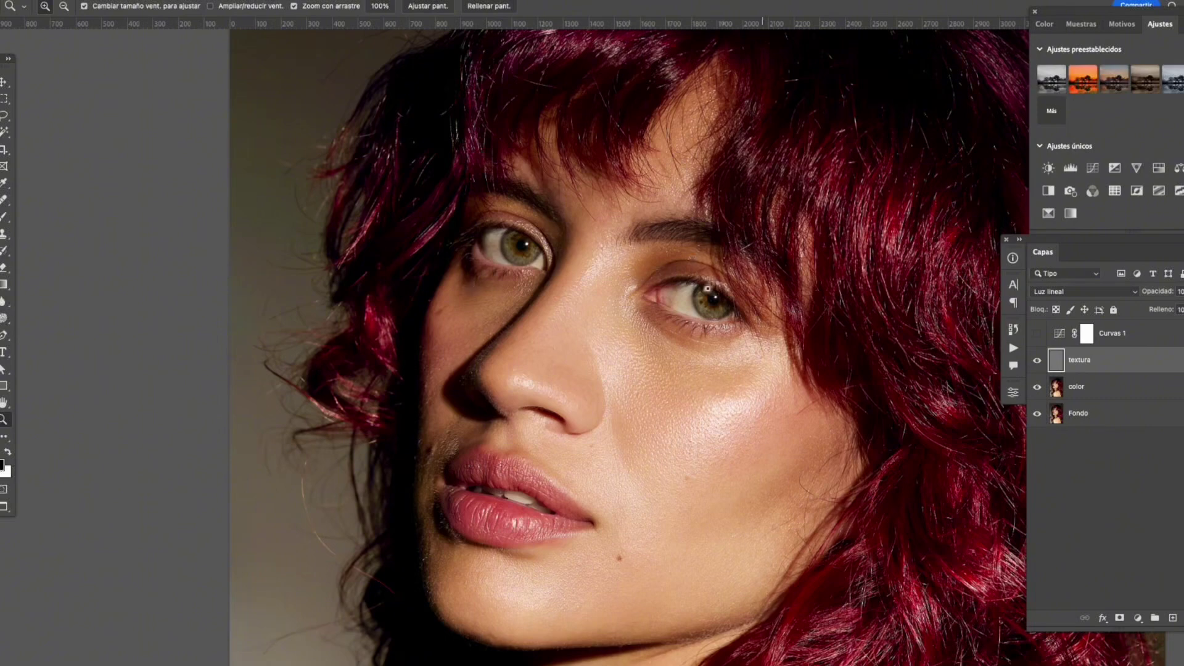
left_click_drag(643, 201, 688, 201)
left_click(1117, 390)
key("j")
key("z")
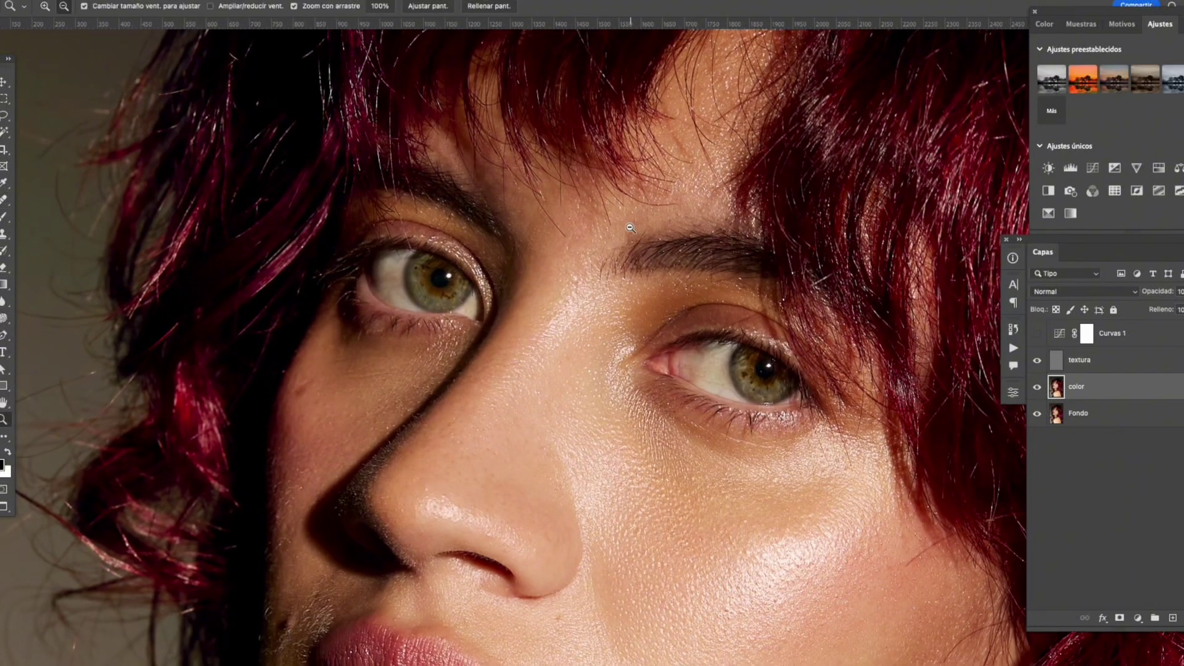
left_click_drag(633, 226, 646, 223)
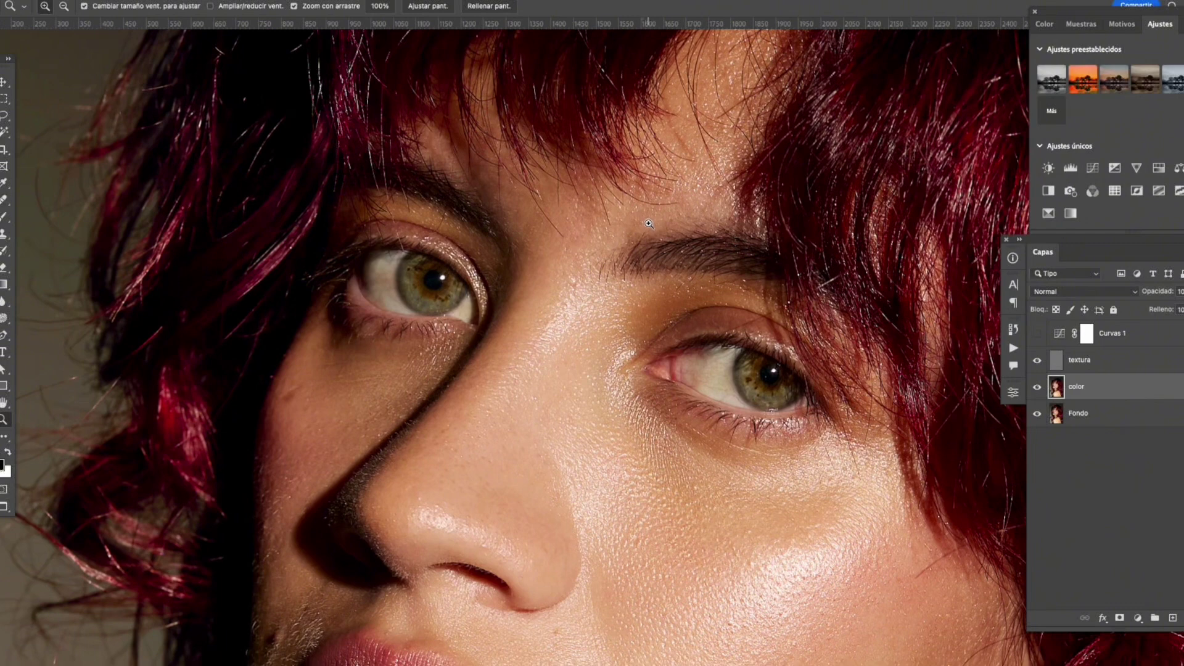
key("j")
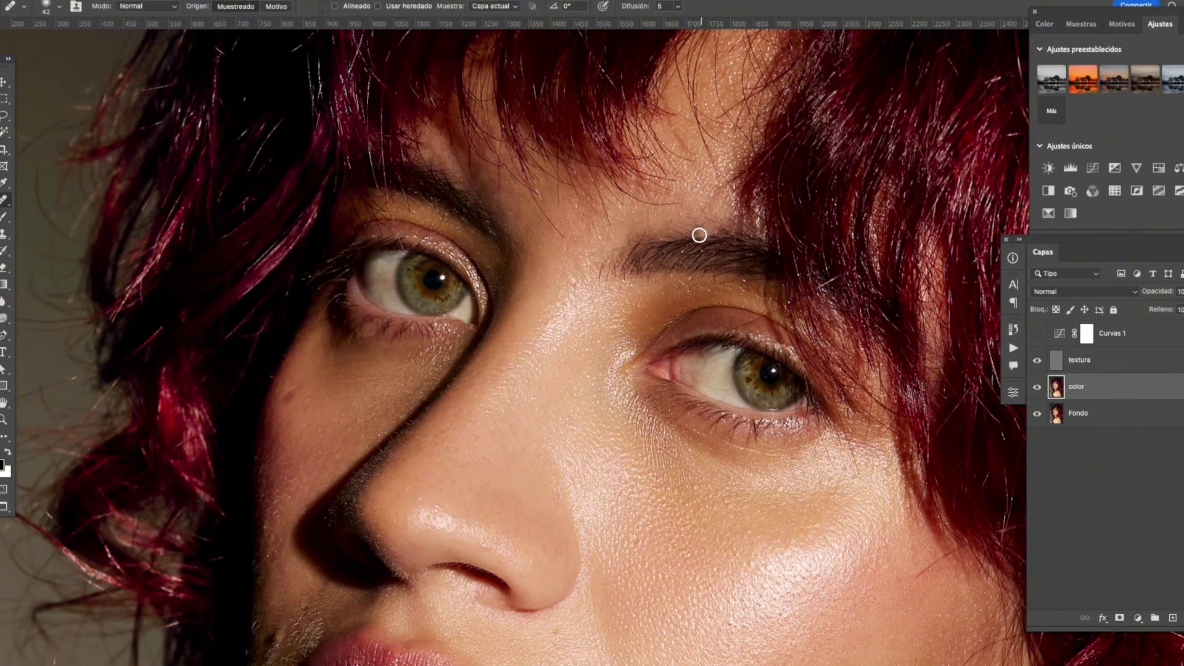
key("s")
key("super+z")
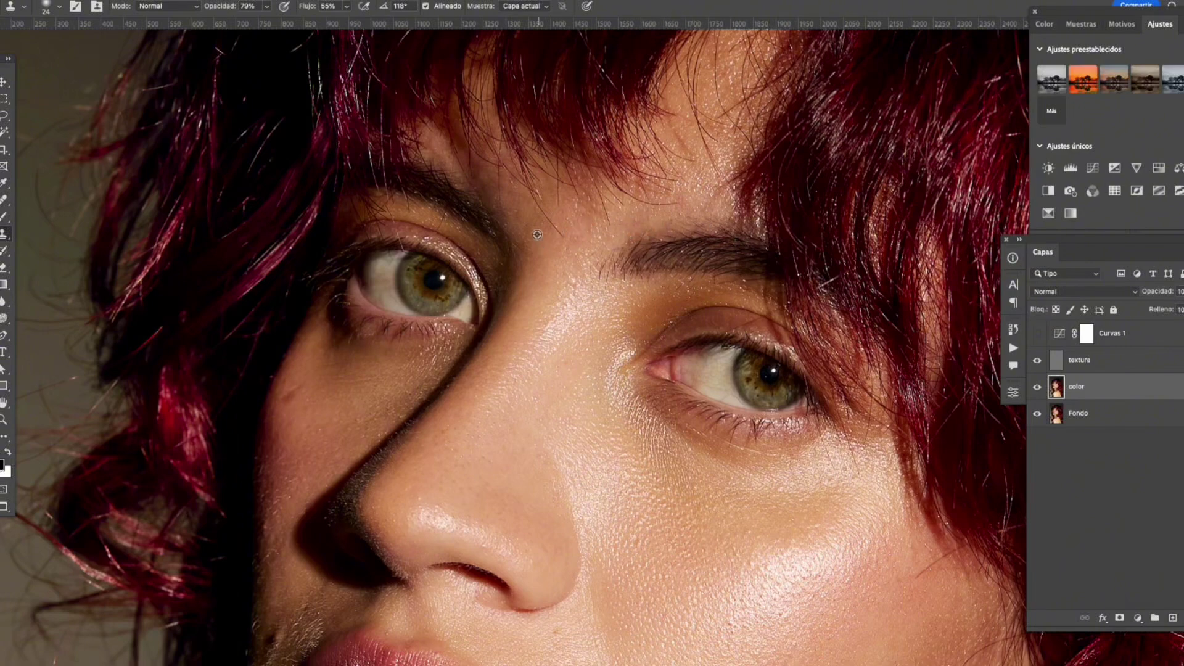
key("j")
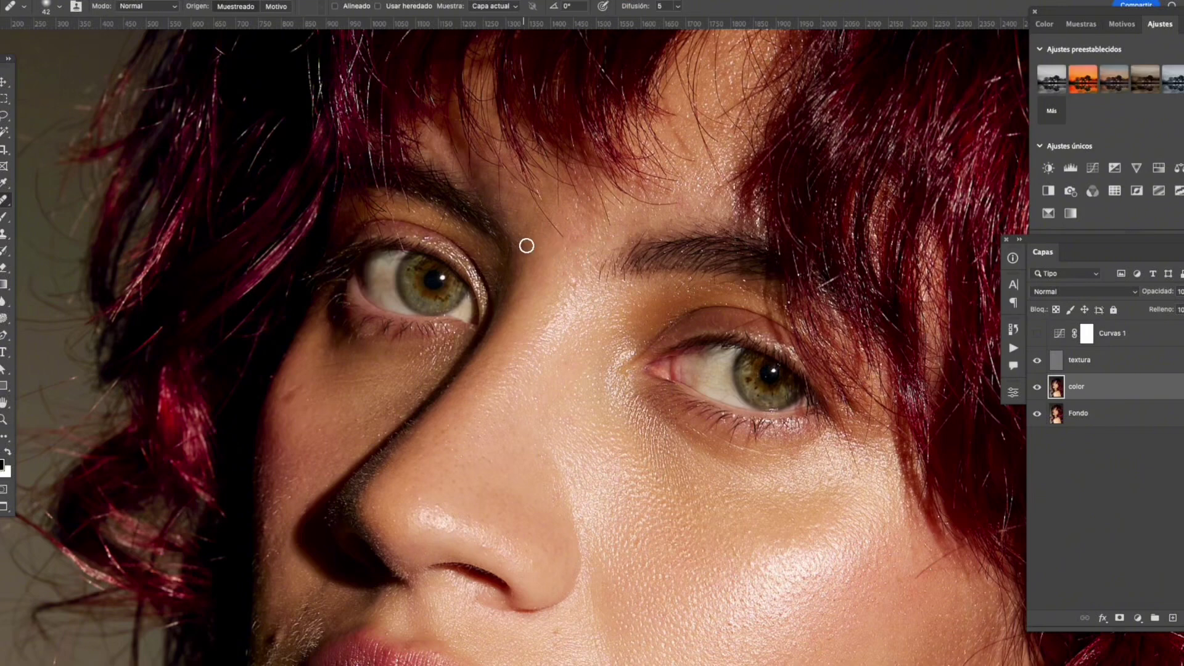
key("z")
- Select the textura layer, reduce the Clone Stamp brush to 16 px, and clone away the fine lines under the shadowed eye
left_click_drag(592, 225, 517, 307)
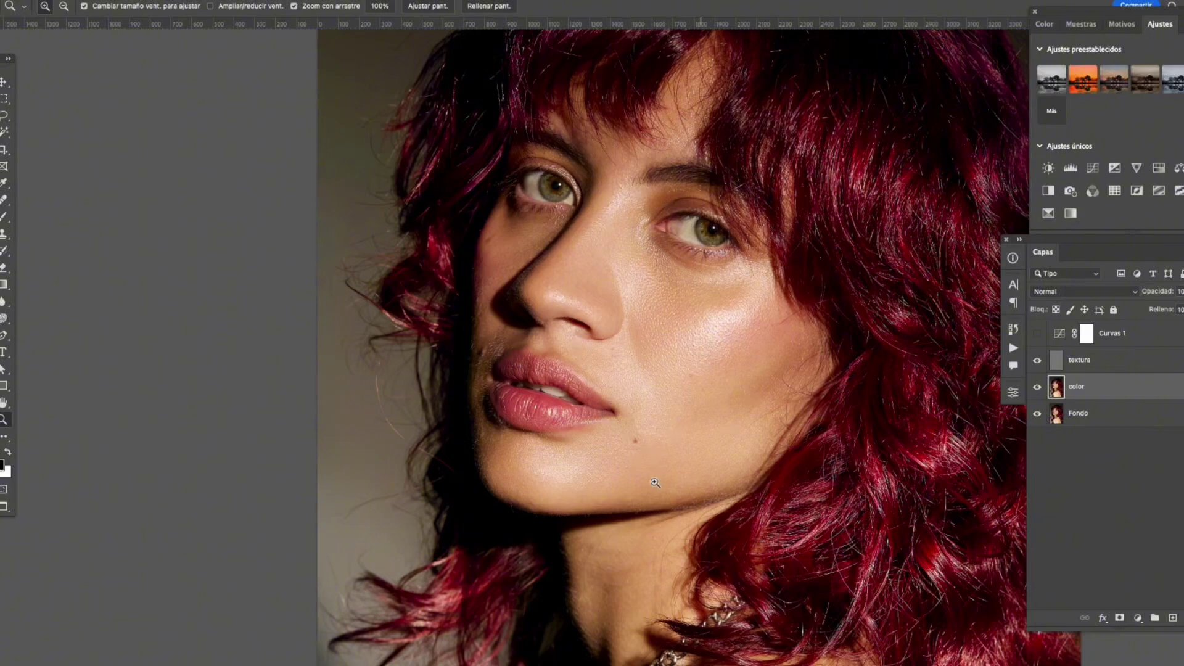
scroll(674, 338, "right", 2)
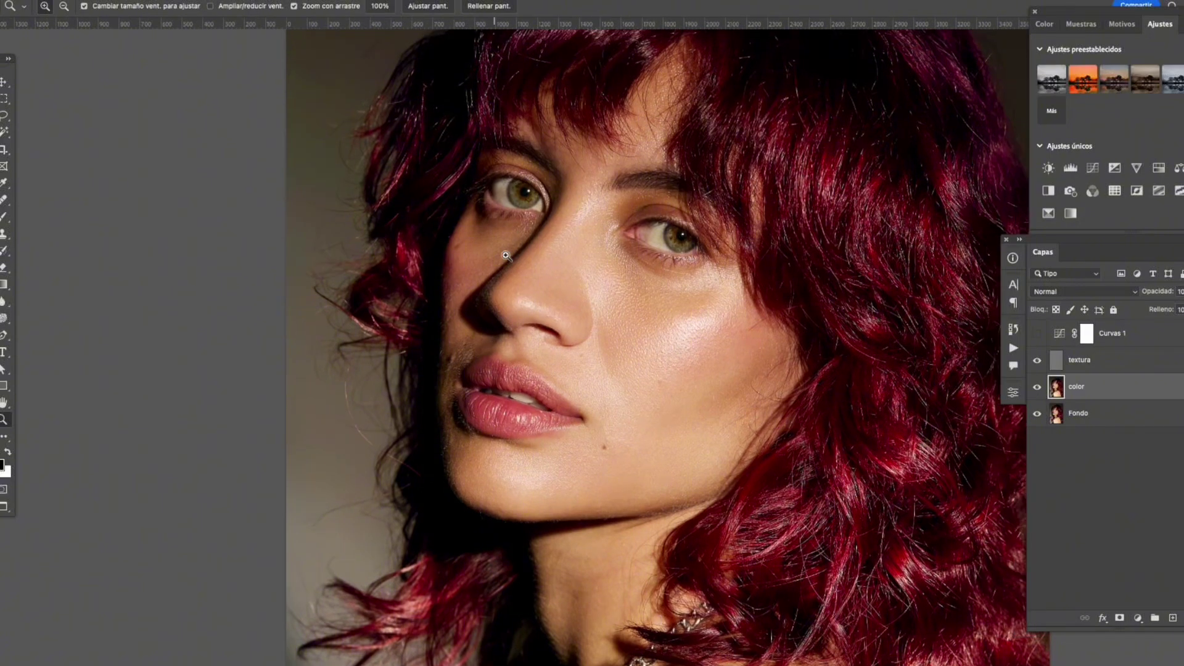
scroll(588, 287, "up", 3)
left_click_drag(517, 268, 569, 305)
left_click(1113, 362)
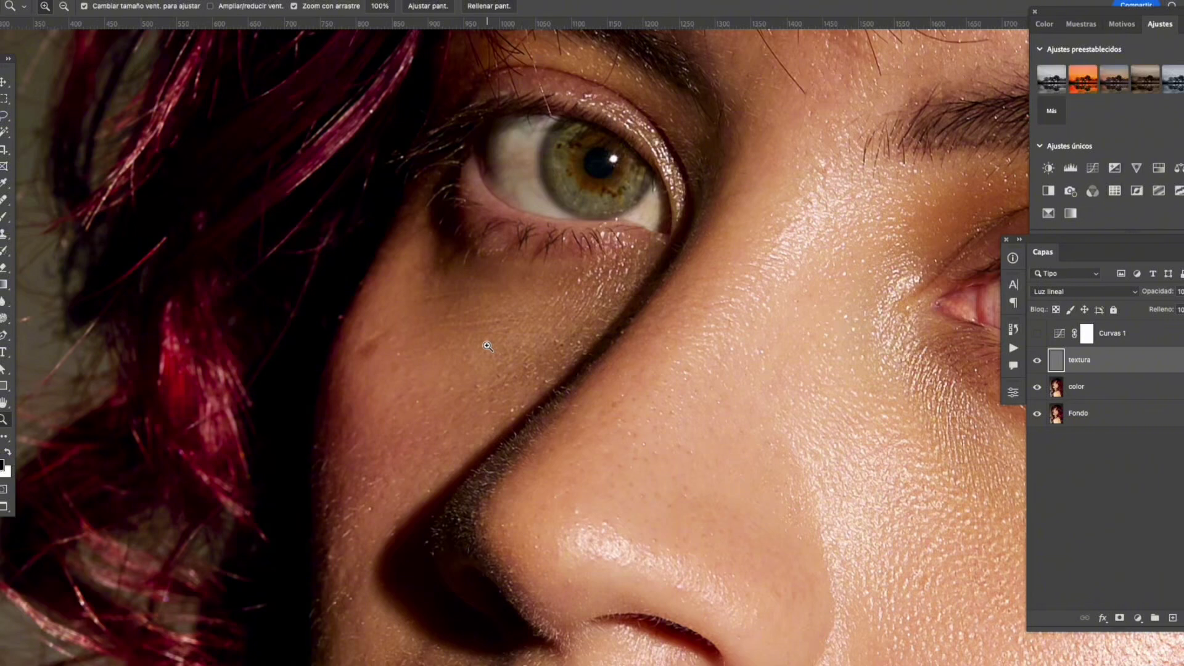
key("s")
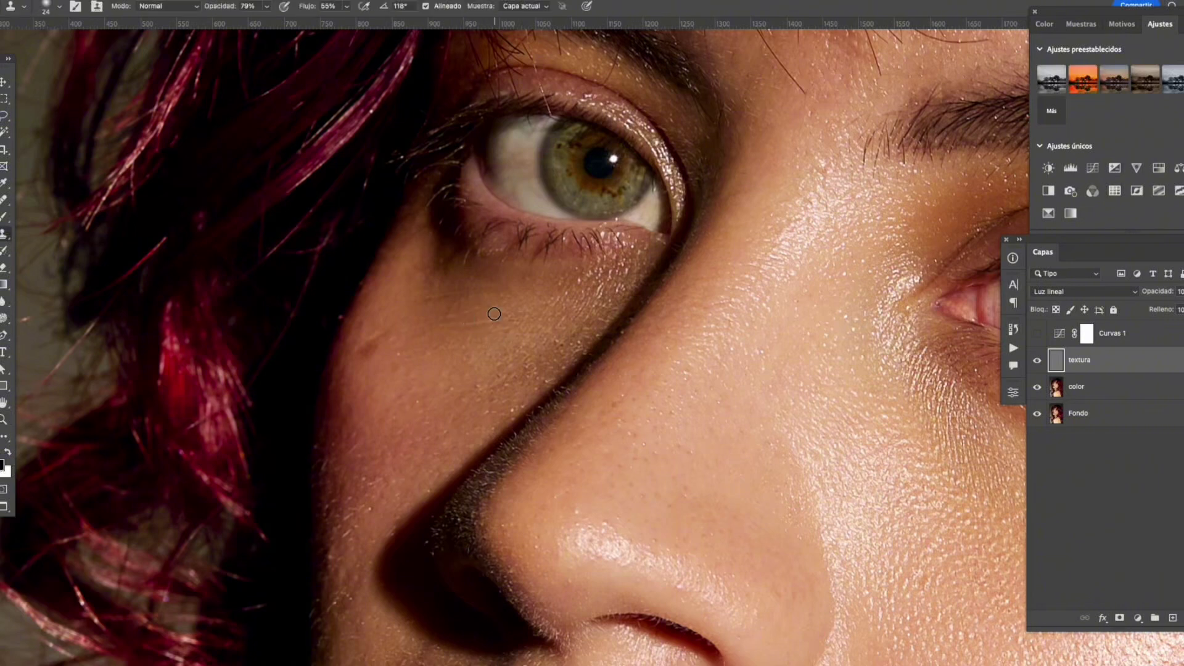
right_click(505, 325)
left_click_drag(580, 356, 577, 356)
left_click(461, 331)
left_click_drag(678, 275, 557, 335)
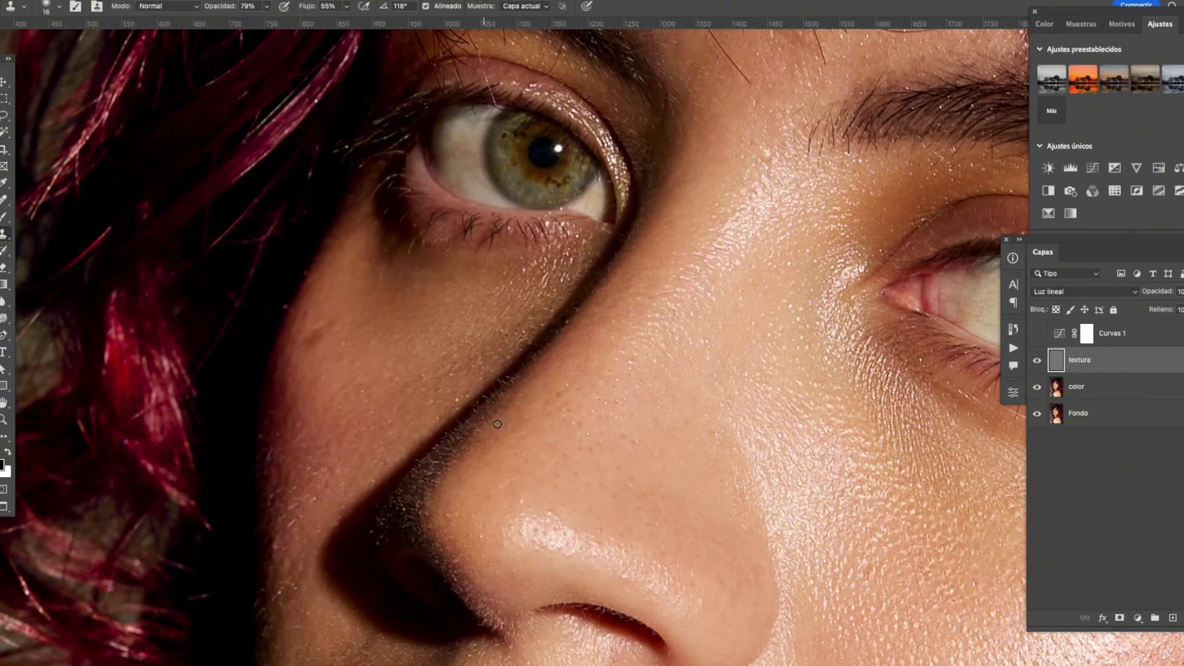
- Clone clean skin texture over the uneven pores along the side of the nose on the textura layer
scroll(605, 306, "down", 3)
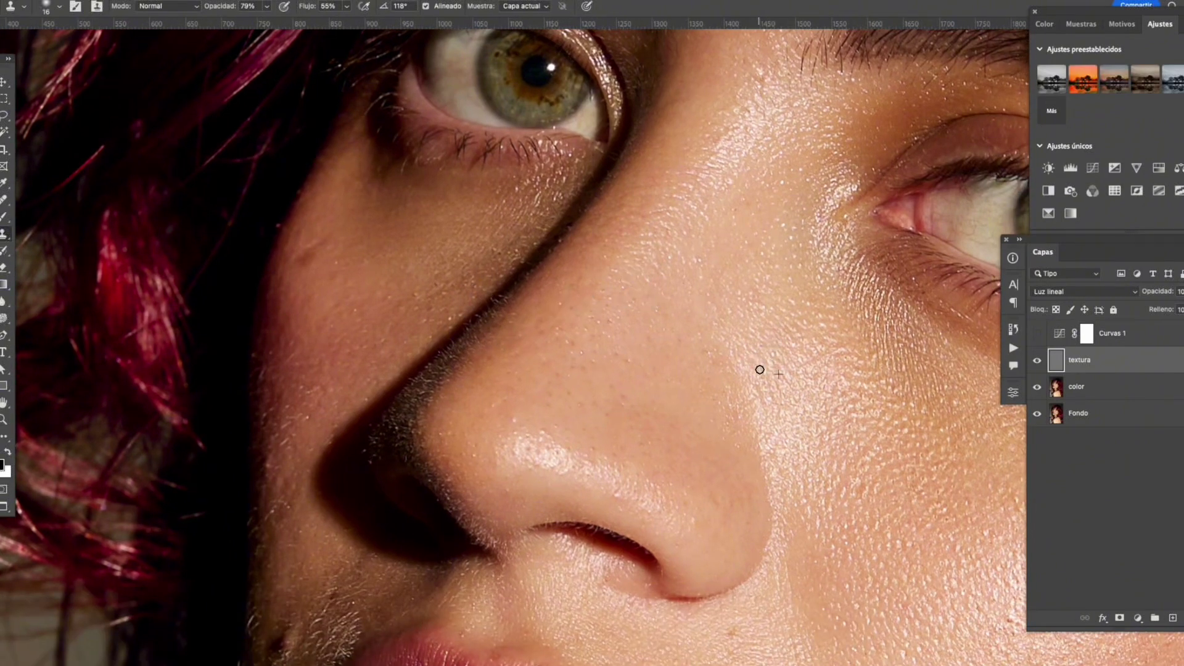
scroll(765, 398, "down", 4)
scroll(765, 398, "right", 4)
left_click(622, 343, "alt")
left_click_drag(684, 362, 702, 377)
scroll(622, 309, "down", 3)
scroll(621, 309, "left", 2)
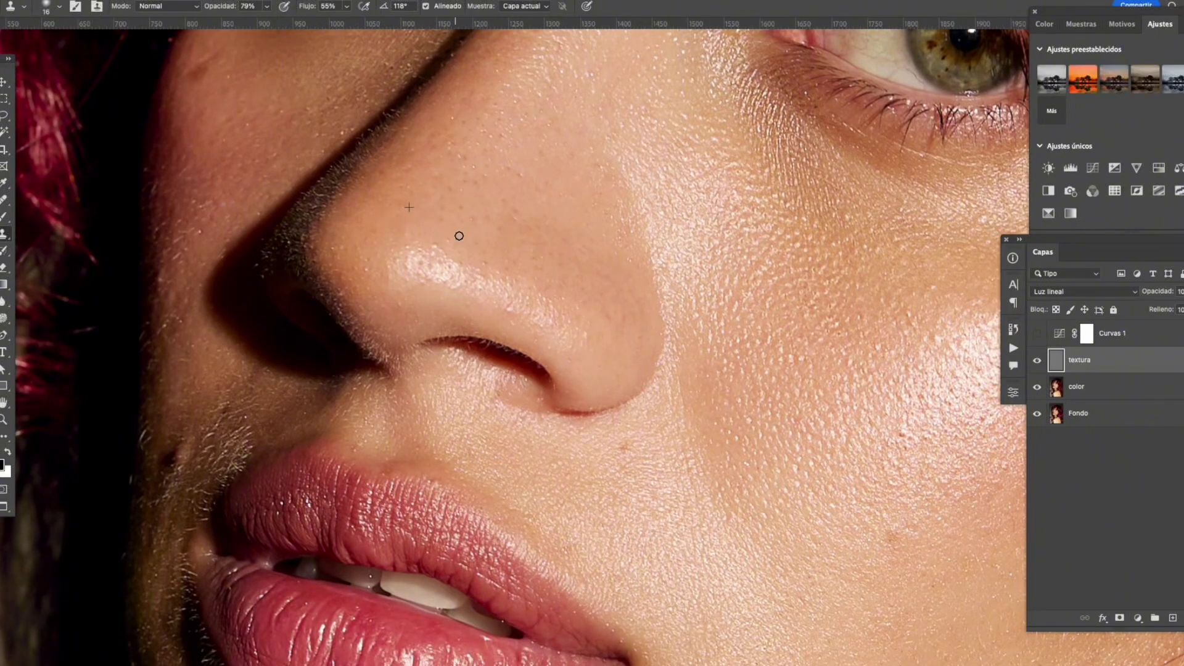
- Clone over the uneven skin texture between the lit nostril and the corner of the mouth
scroll(495, 257, "down", 2)
scroll(495, 256, "right", 1)
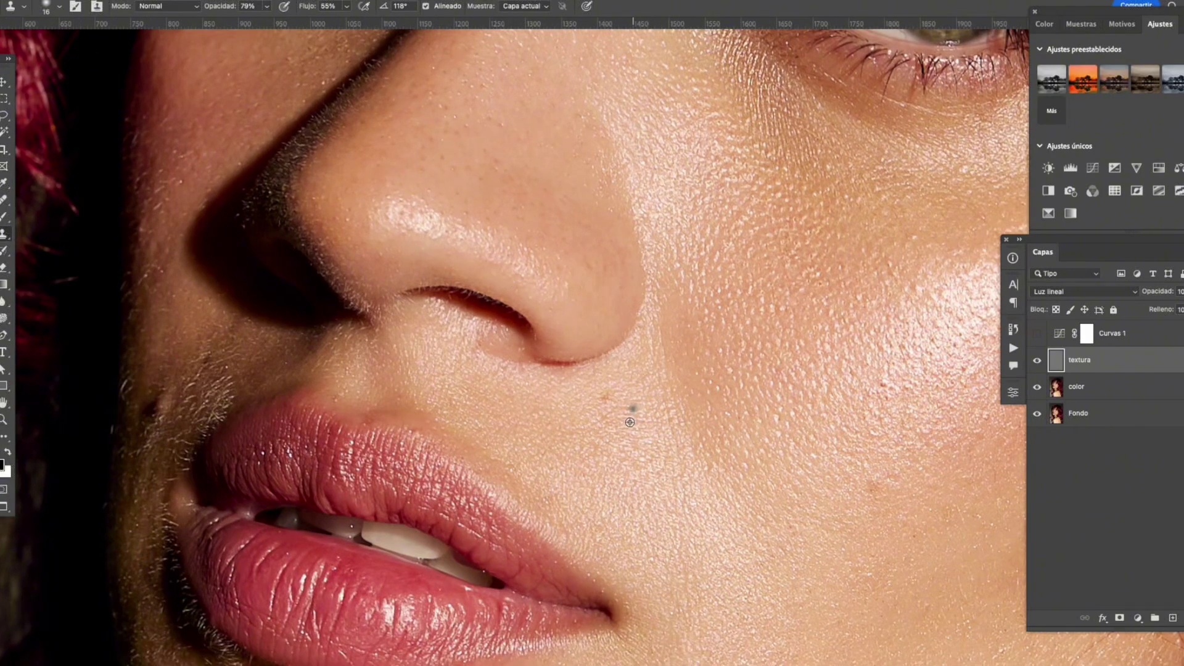
left_click(685, 434)
mouse_move(673, 430)
left_mouse_down()
mouse_move(686, 484)
mouse_move(660, 459)
mouse_move(670, 456)
mouse_move(676, 500)
mouse_move(696, 503)
mouse_move(673, 469)
left_mouse_up()
left_click(692, 475, "alt")
scroll(708, 344, "down", 5)
- Lower the Clone Stamp to 54% opacity and 45% flow and clone over the fine hairs above the shadowed side of the upper lip
left_click(357, 247, "alt")
left_click(369, 231)
left_click_drag(430, 288, 542, 305)
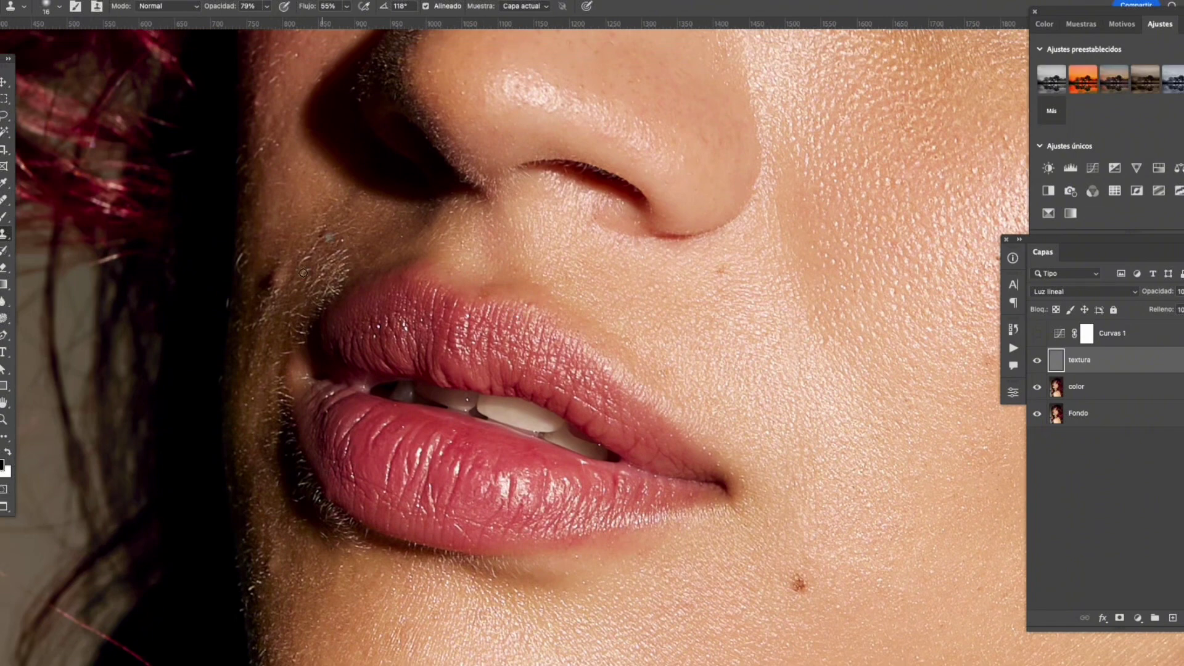
key("z")
left_click(357, 231)
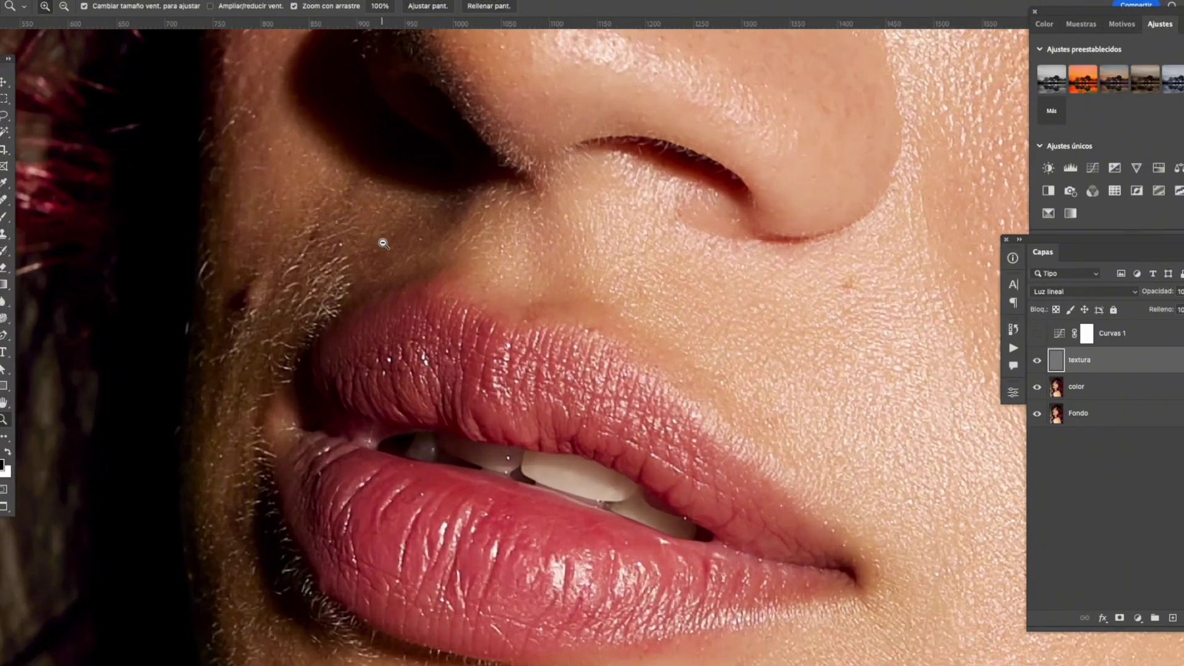
key("s")
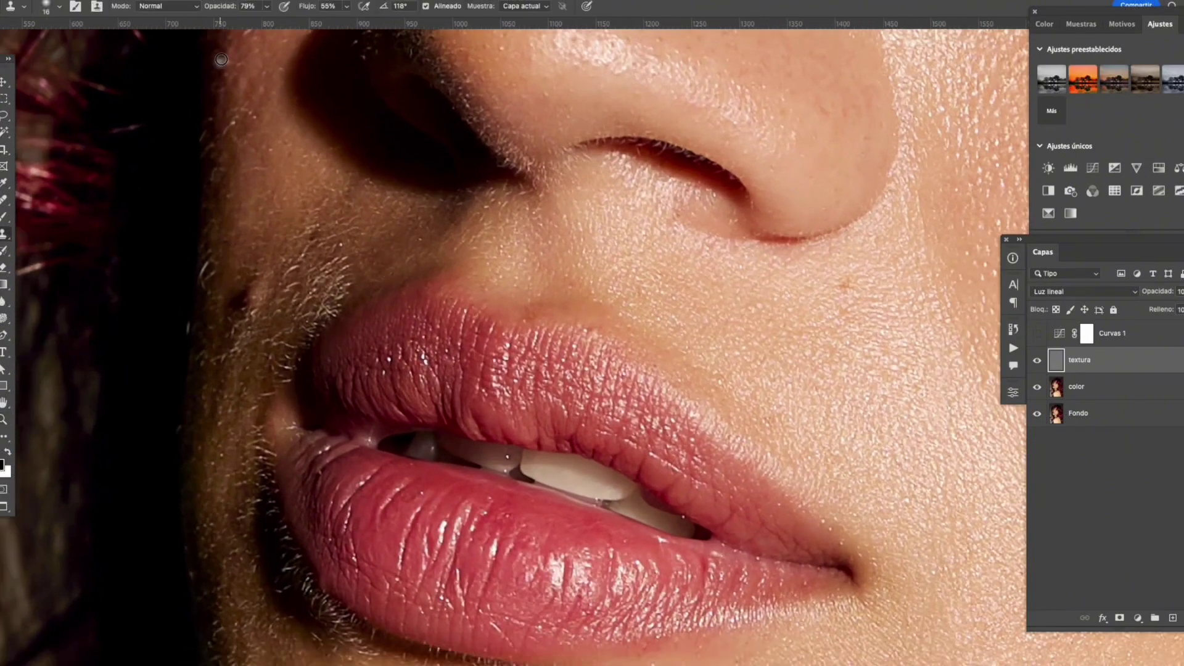
left_click_drag(221, 7, 211, 7)
left_click(308, 11)
left_click_drag(307, 9, 301, 9)
mouse_move(313, 269)
left_mouse_down()
mouse_move(342, 269)
mouse_move(332, 286)
mouse_move(380, 266)
left_mouse_up()
left_click_drag(315, 321, 292, 342)
left_click_drag(313, 297, 298, 284)
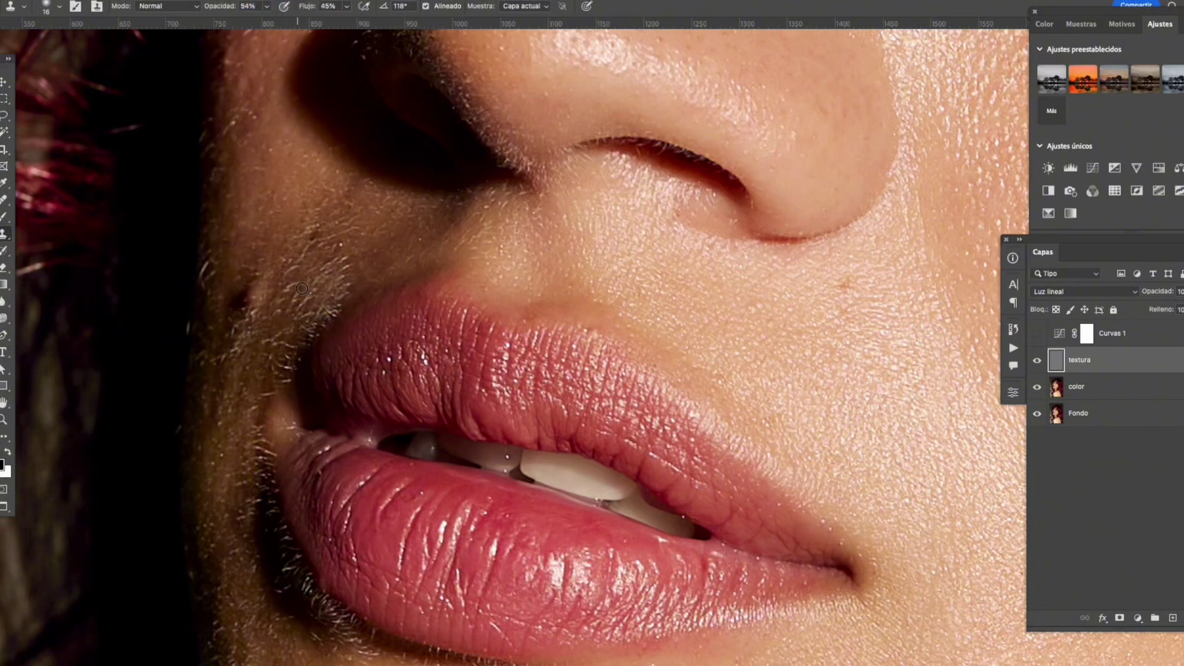
left_click(342, 249)
left_click(316, 239)
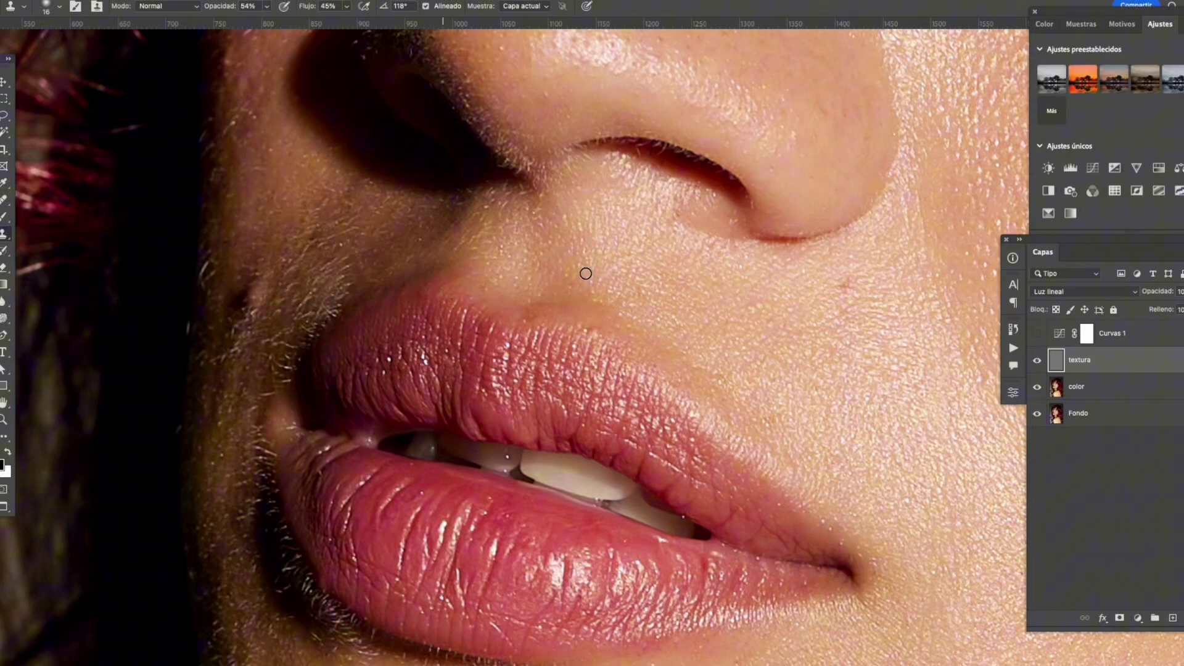
- Raise the Clone Stamp to 77% opacity and 79% flow and clone away hairs beside the shadowed upper lip on the textura layer
left_click(1100, 390)
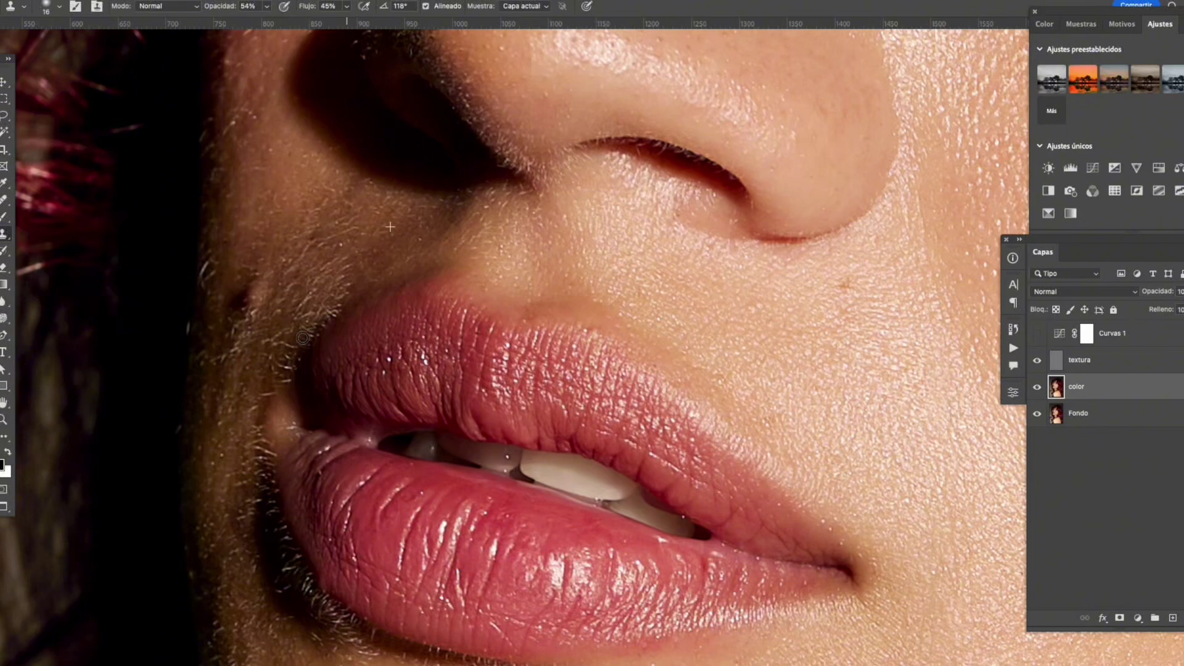
left_click_drag(216, 8, 229, 8)
left_click_drag(308, 6, 329, 6)
left_click(1118, 362)
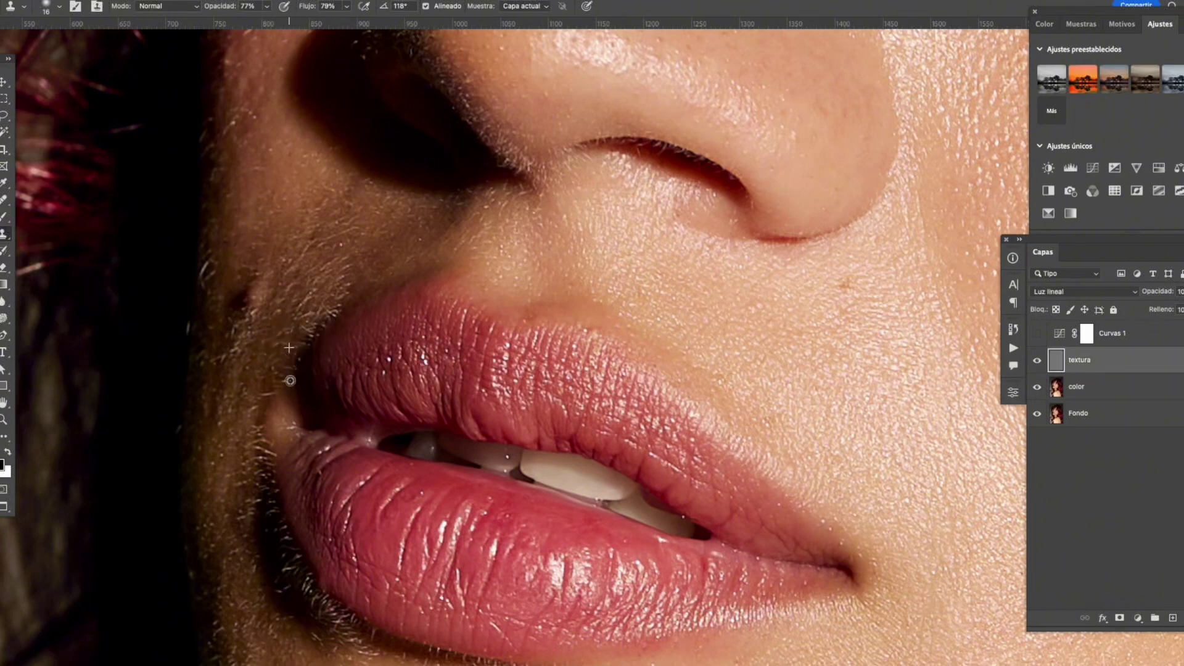
mouse_move(298, 338)
left_mouse_down()
mouse_move(328, 310)
mouse_move(296, 317)
mouse_move(359, 284)
left_mouse_up()
left_click(360, 286, "alt")
left_click(347, 301)
- Clone over the bright fine hairs along the shadowed edge of the lower lip
left_click_drag(391, 322, 440, 260)
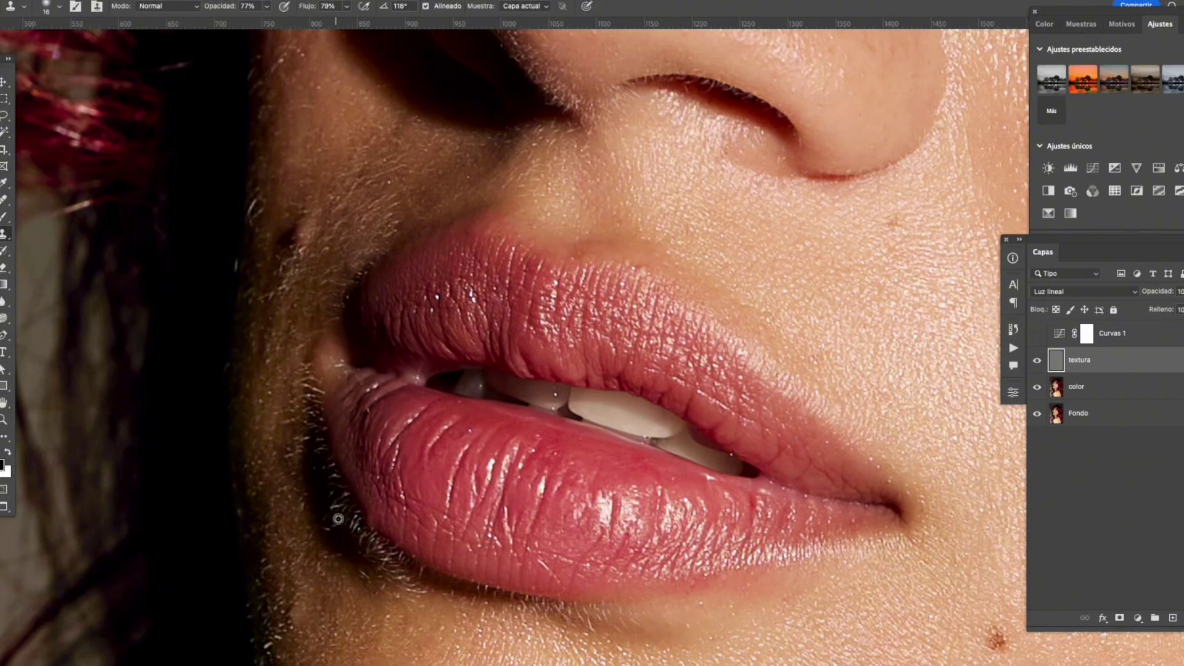
left_click_drag(384, 470, 378, 370)
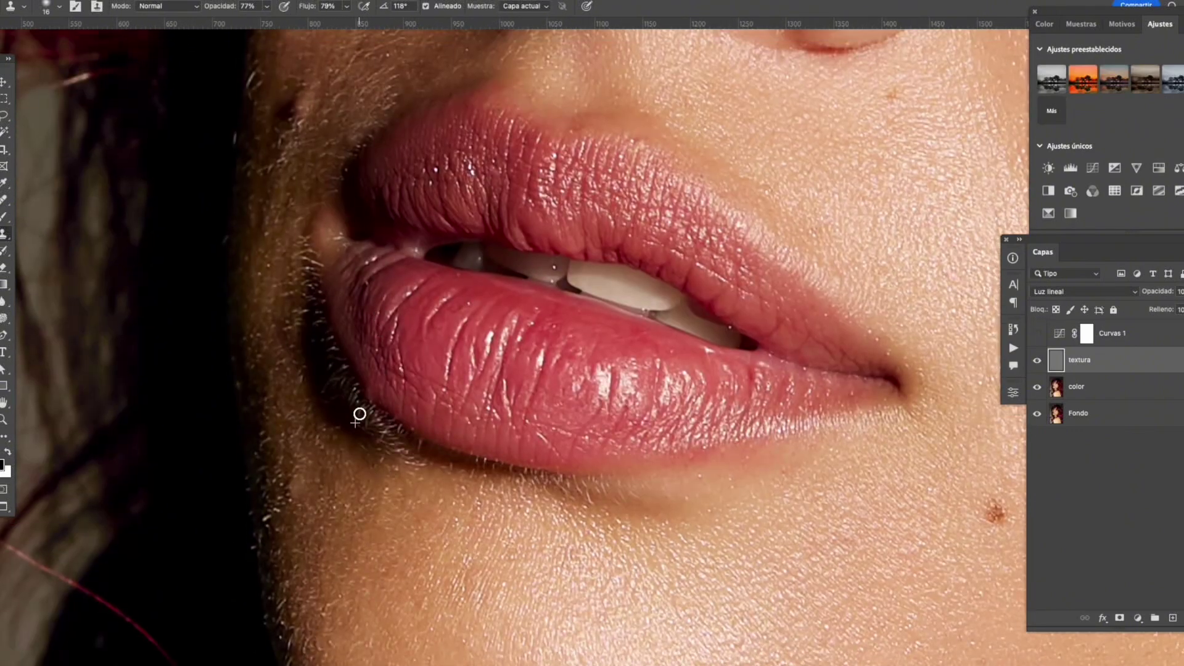
left_click(309, 333, "alt")
mouse_move(990, 497)
left_mouse_down()
mouse_move(744, 326)
mouse_move(674, 299)
mouse_move(642, 306)
left_mouse_up()
- Select the color layer and even out the skin tones on the chin with the Healing Brush
key("z")
mouse_move(373, 517)
left_mouse_down()
mouse_move(409, 460)
mouse_move(370, 465)
left_mouse_up()
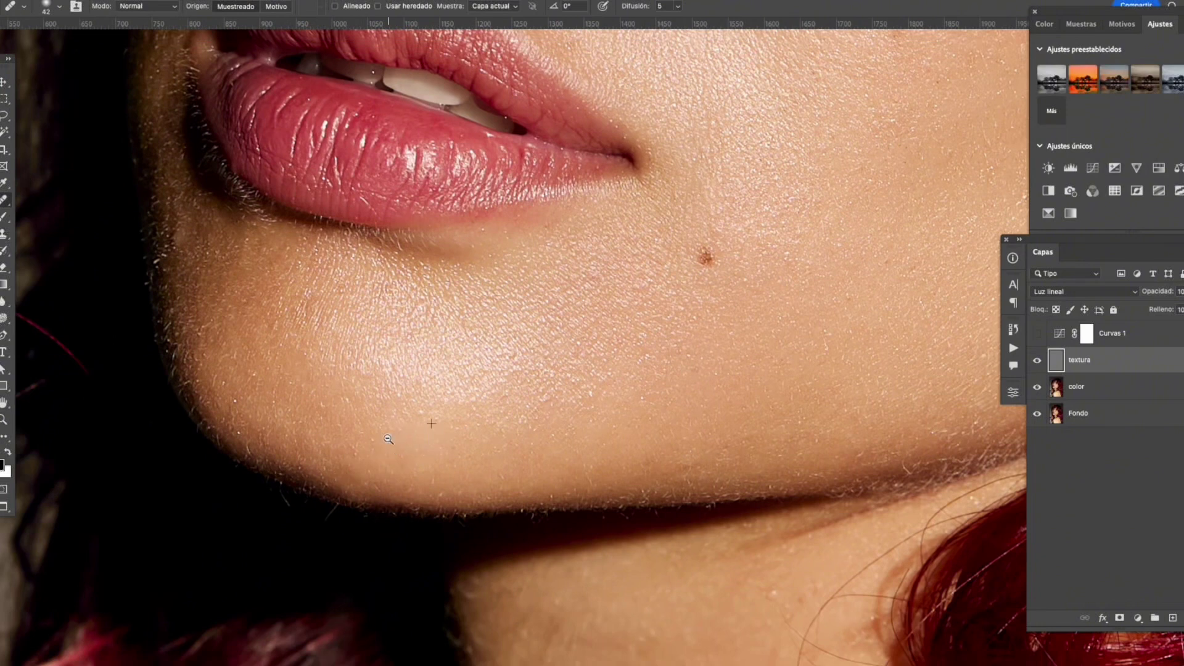
key("z")
left_click(1095, 390)
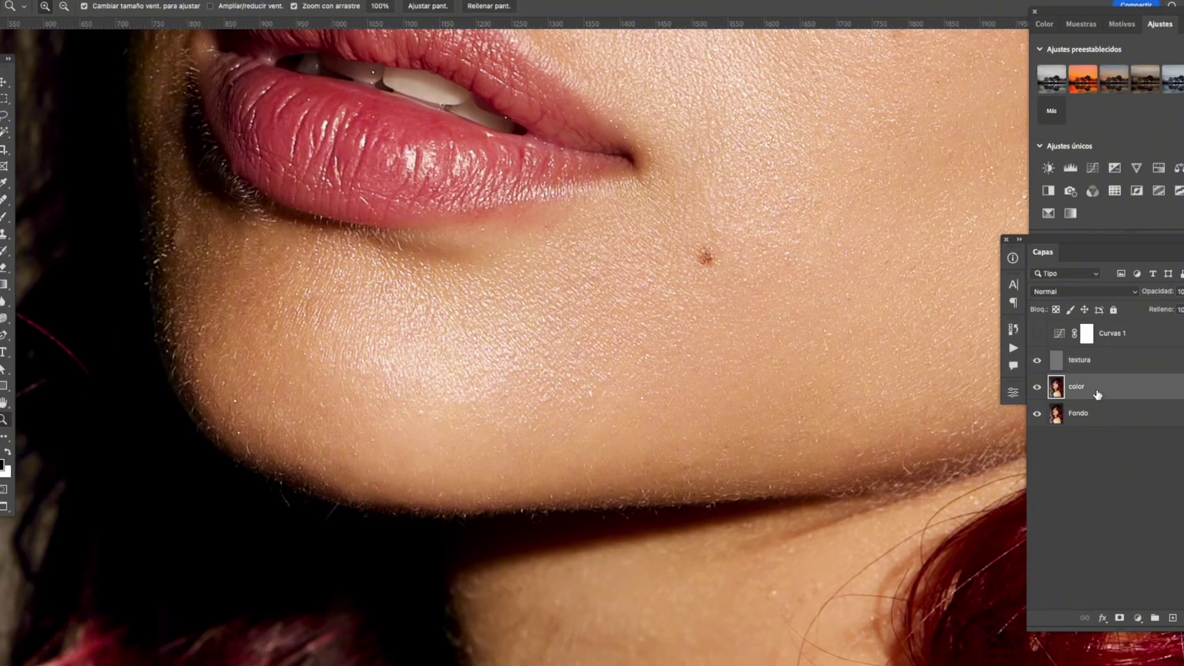
key("j")
left_click_drag(352, 475, 346, 471)
left_click(407, 485)
left_click(341, 371)
left_click(358, 350)
- Even out the skin tone below the outer half of the lower lip on the color layer with the Healing Brush
key("z")
left_click_drag(492, 286, 486, 349)
left_click_drag(487, 296, 451, 296)
left_click_drag(486, 266, 496, 313)
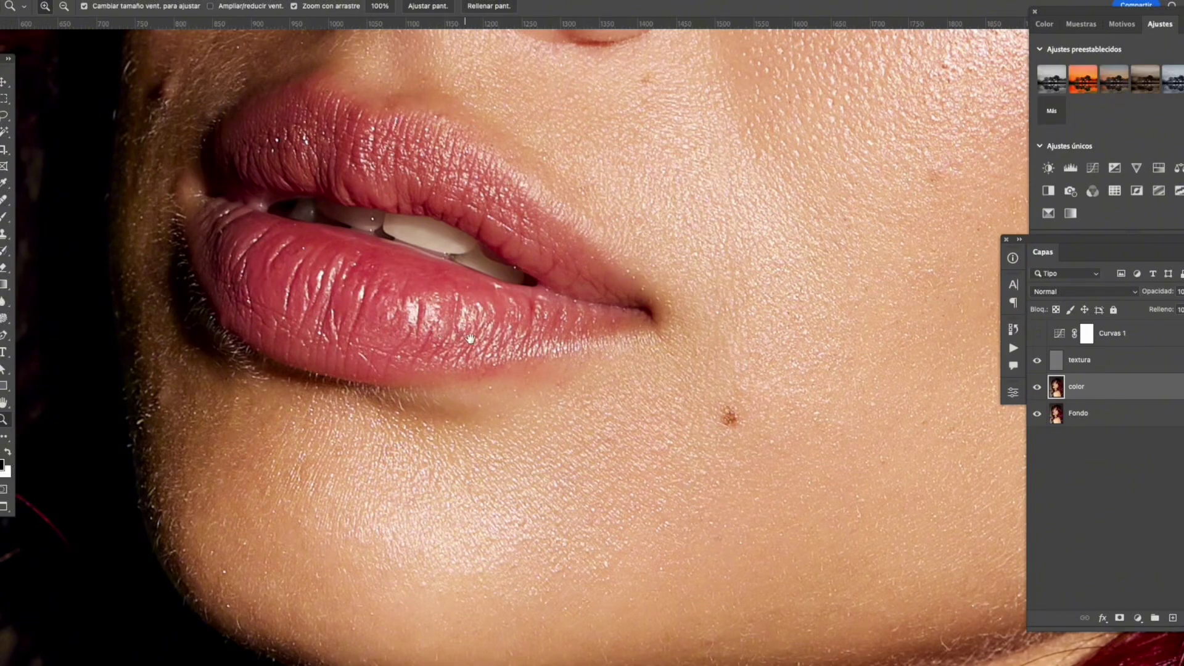
left_click_drag(463, 330, 460, 313)
left_click_drag(505, 373, 555, 344)
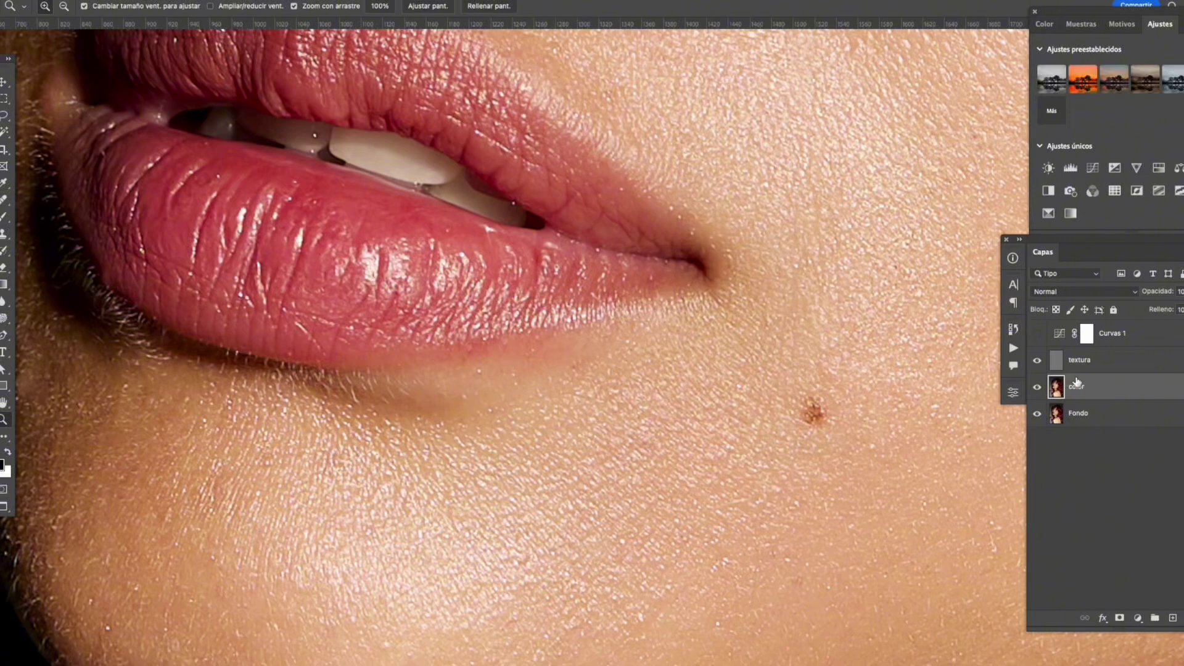
key("j")
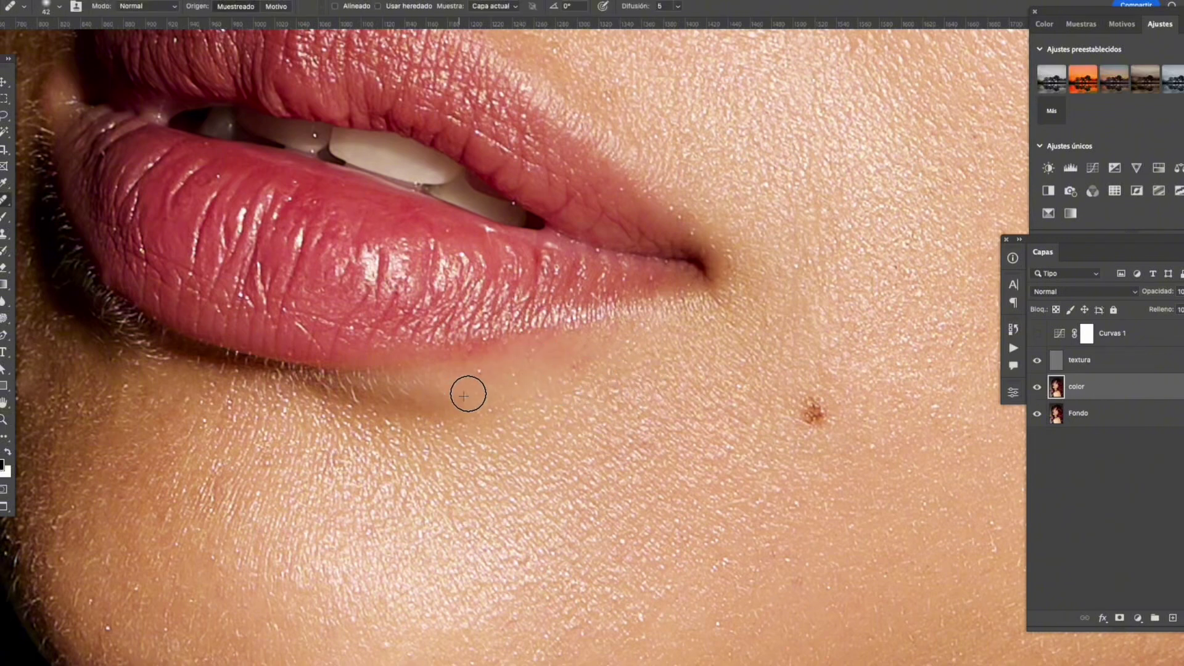
left_click(555, 409, "alt")
left_click(555, 384)
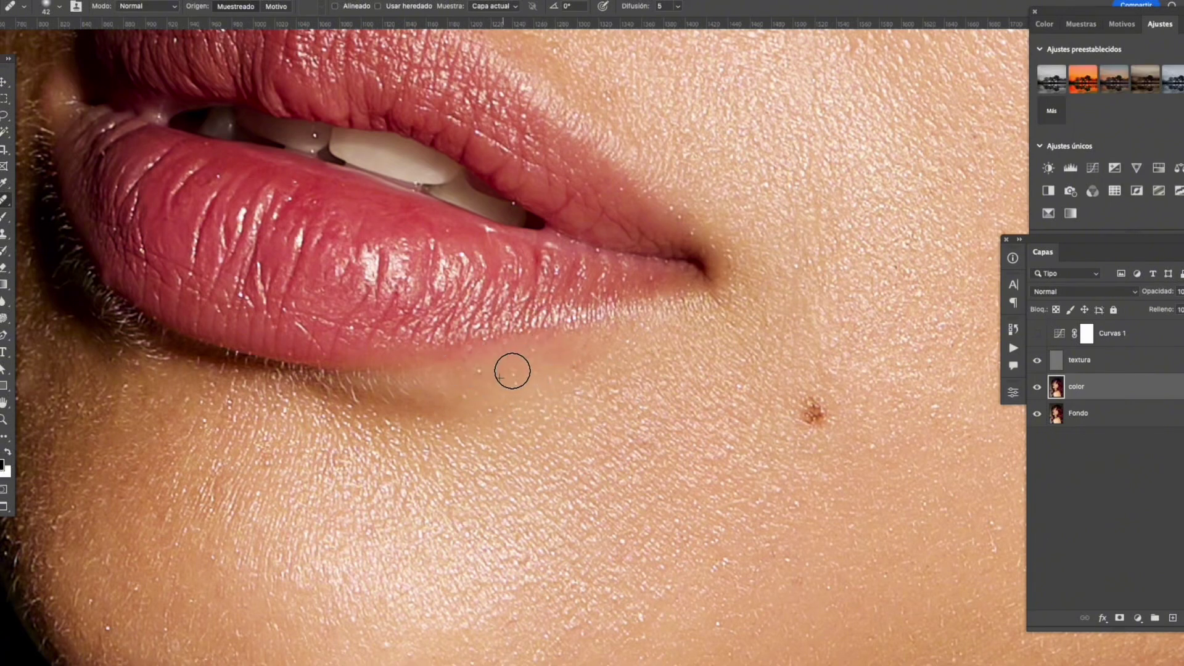
- Clone over the stray specks in the skin just below the lower lip on the textura layer with the Clone Stamp
left_click(1110, 359)
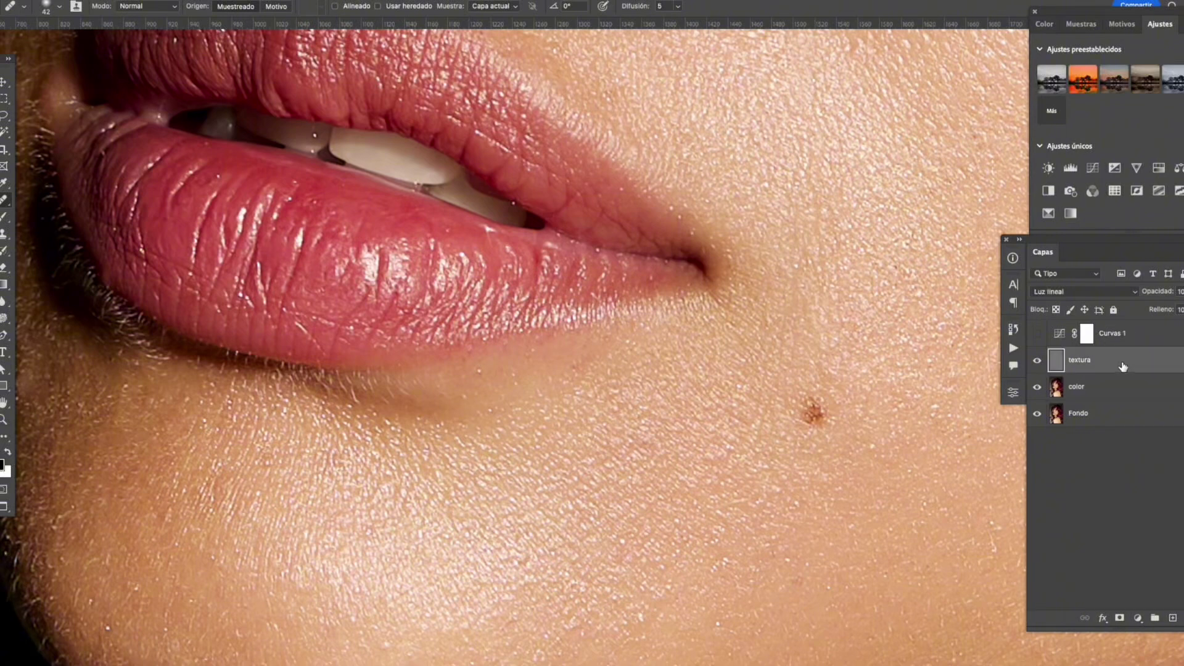
key("s")
left_click(545, 369, "alt")
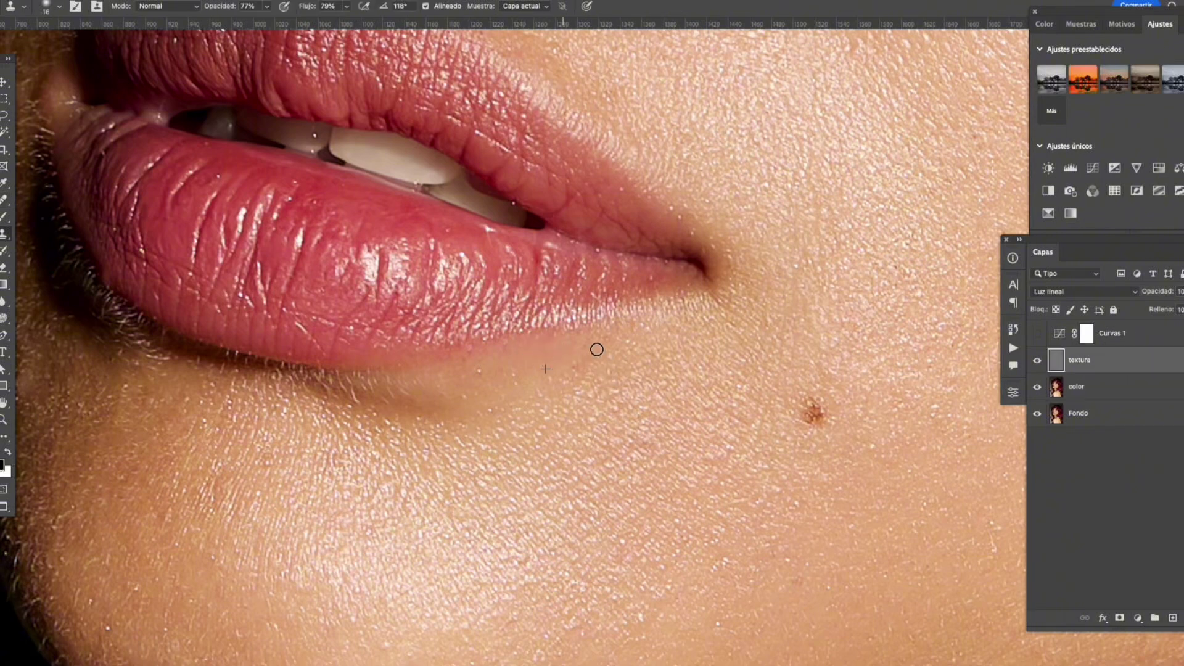
left_click(657, 348, "alt")
left_click(549, 368)
left_click(502, 354, "alt")
left_click(502, 362)
- Lower the Clone Stamp to 28% opacity and 41% flow for the area around the mouth
key("z")
left_click(562, 327, "alt")
left_click_drag(562, 327, 507, 361)
left_click_drag(597, 354, 463, 489)
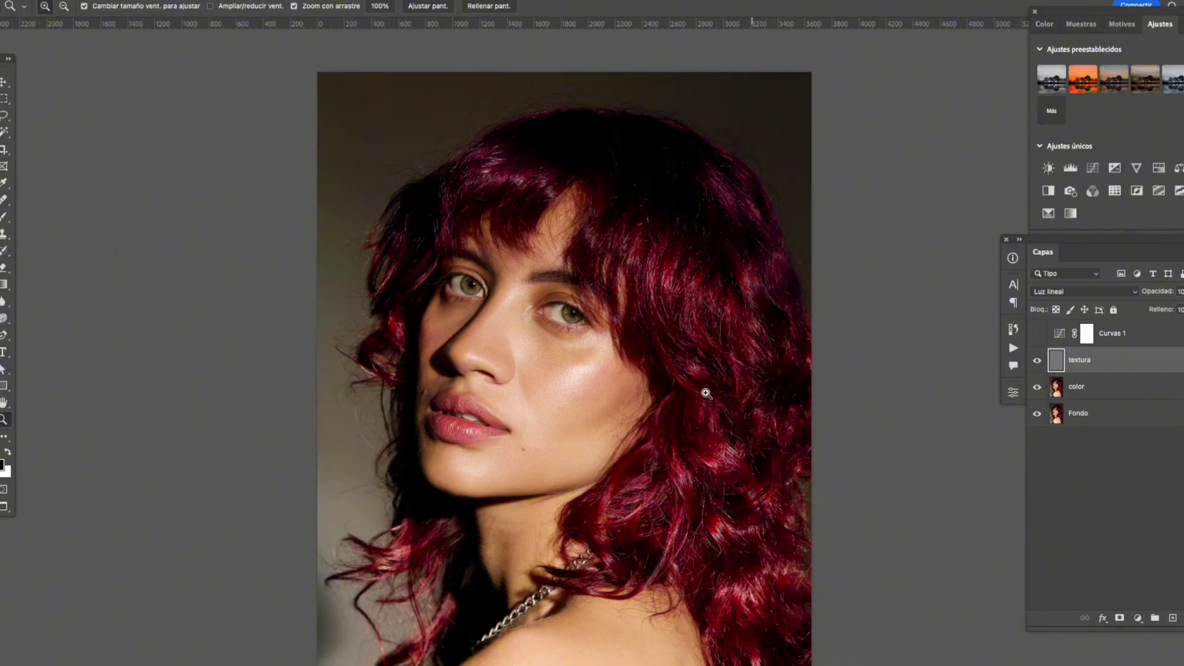
left_click_drag(541, 455, 590, 442)
left_click_drag(592, 423, 725, 364)
left_click_drag(535, 388, 591, 384)
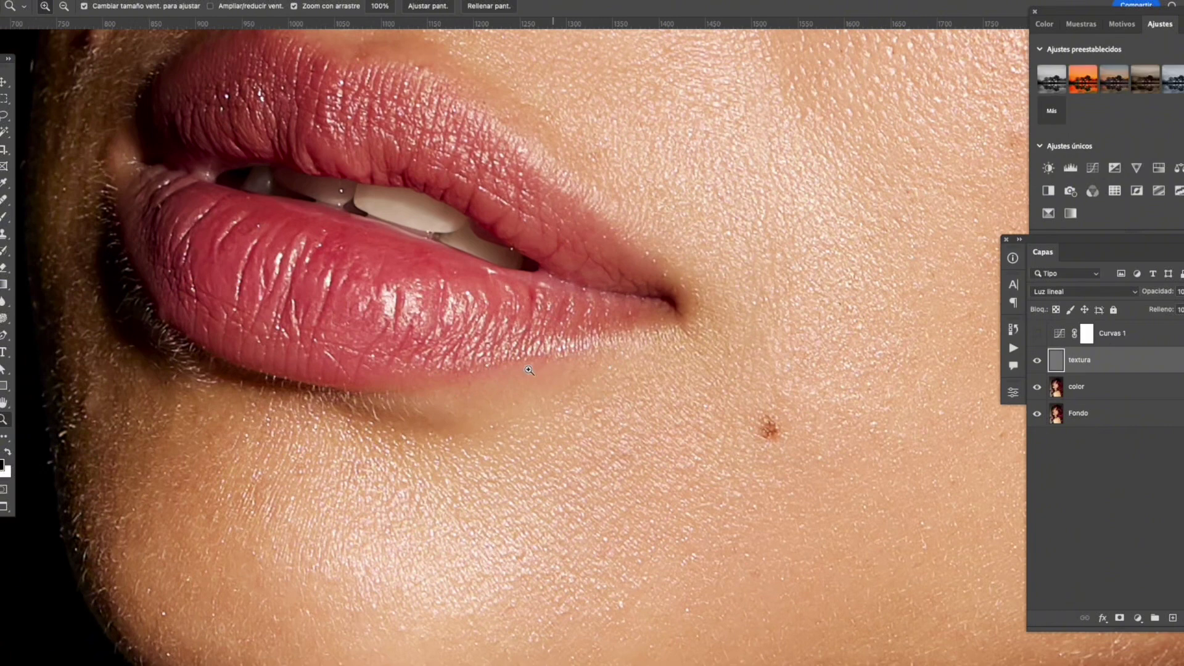
key("s")
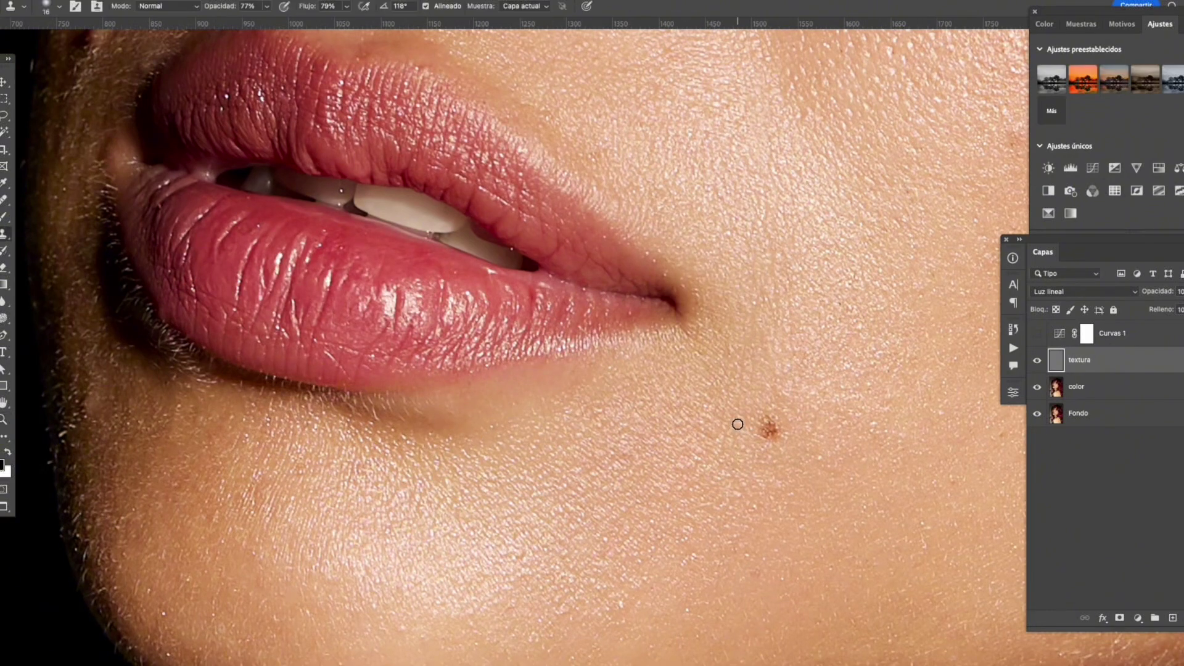
left_click_drag(219, 14, 203, 12)
left_click_drag(312, 8, 305, 9)
- Set the Clone Stamp to 100% opacity and 100% flow and clone over the upper nose bridge between the eyes on textura
key("z")
left_click(592, 370, "alt")
left_click(589, 380, "alt")
left_click(598, 364, "alt")
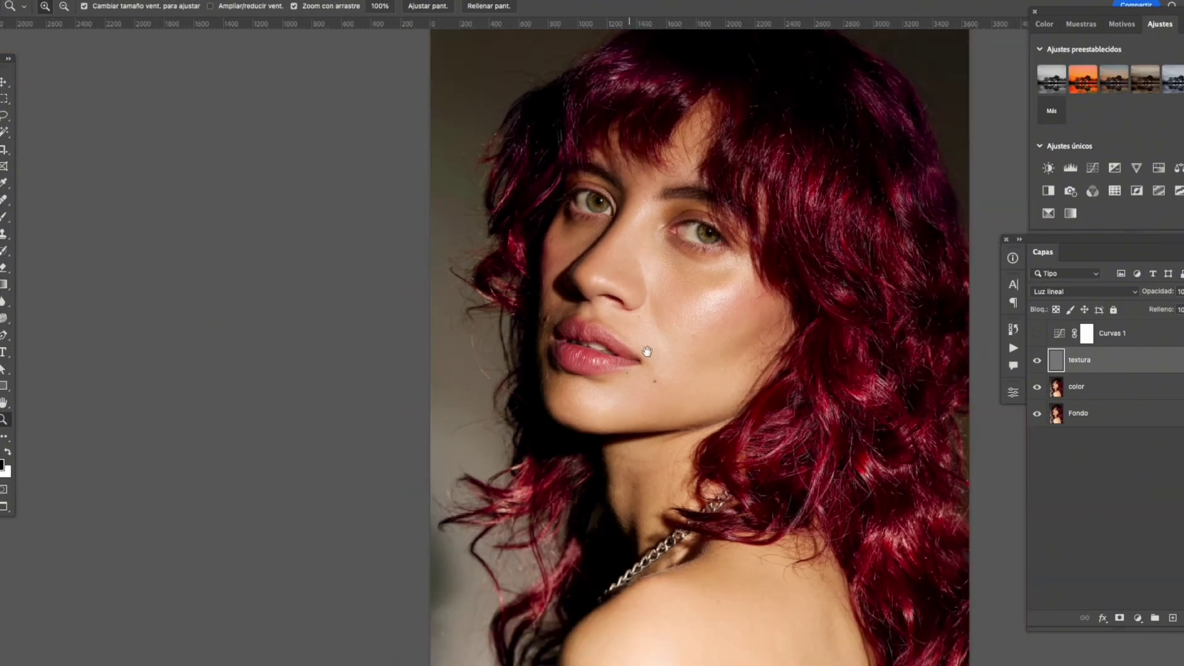
left_click(610, 342, "alt")
left_click(624, 322, "alt")
mouse_move(623, 322)
left_mouse_down()
mouse_move(648, 341)
mouse_move(619, 362)
mouse_move(625, 340)
left_mouse_up()
left_click(535, 132)
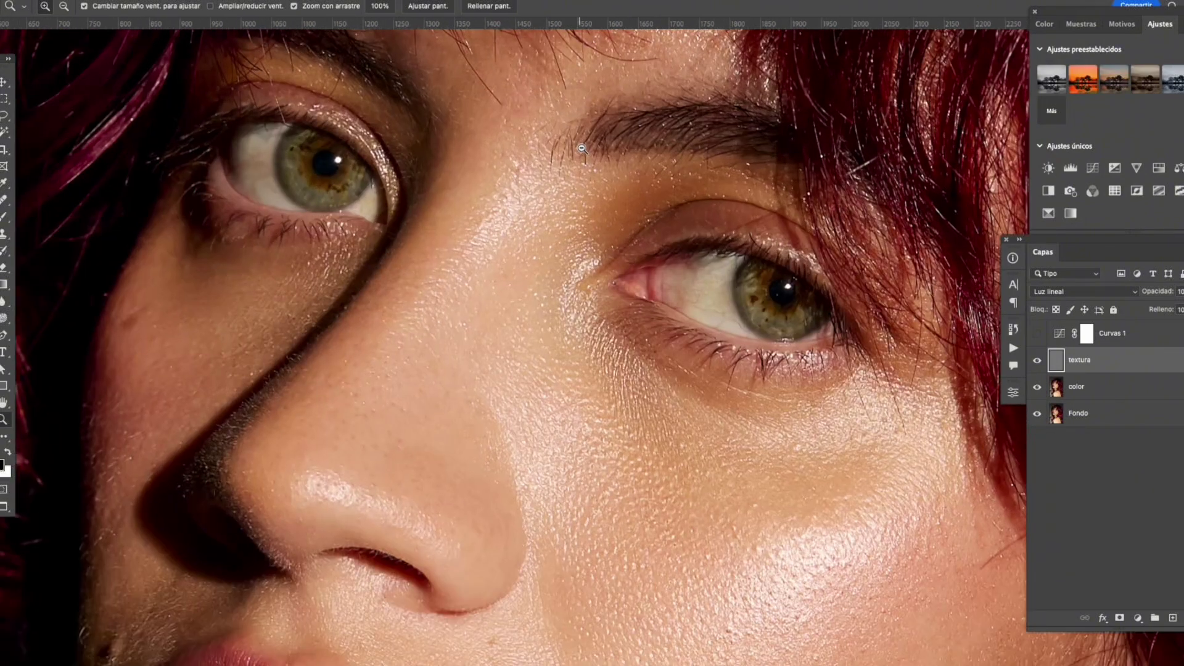
key("s")
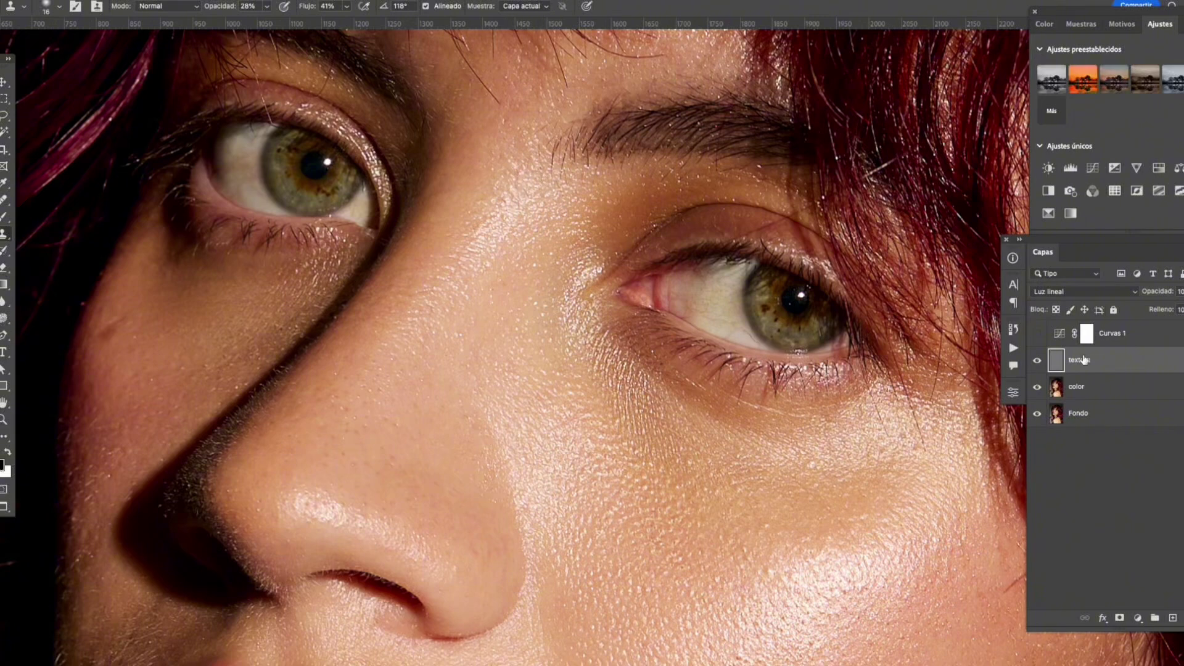
left_click_drag(220, 6, 345, 7)
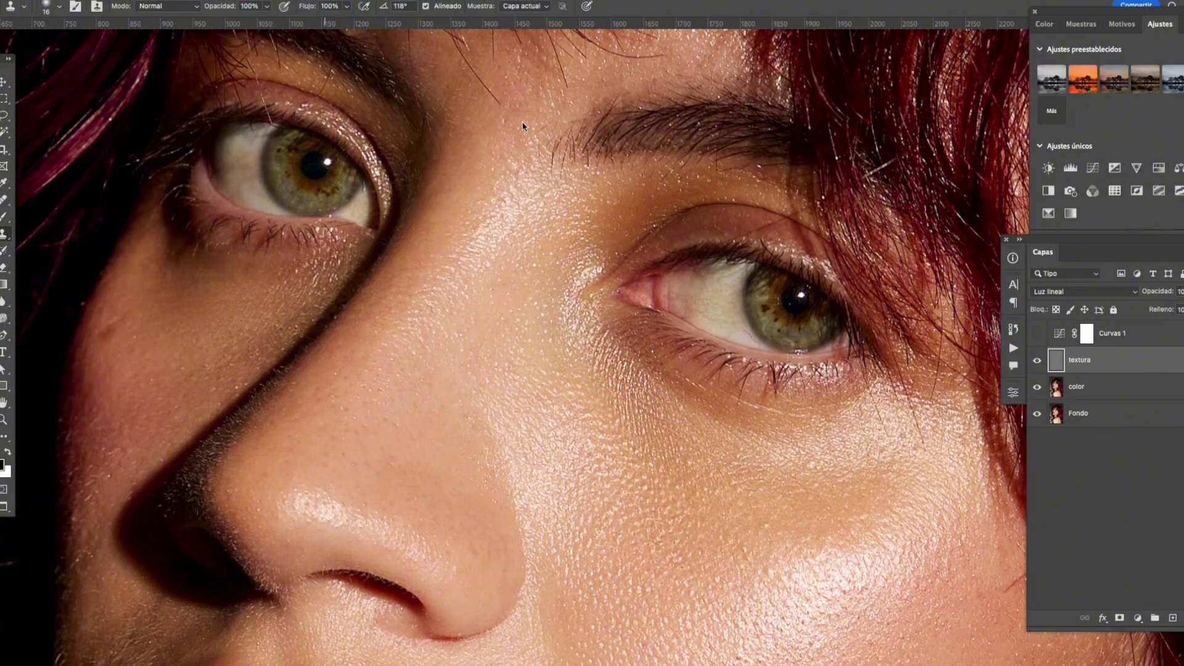
left_click(512, 193, "alt")
left_click_drag(504, 198, 505, 220)
left_click(485, 192, "alt")
- Compare the retouched face with the original by repeatedly isolating the Fondo layer and restoring the textura and color layers
key("super+space")
scroll(577, 240, "down", 5)
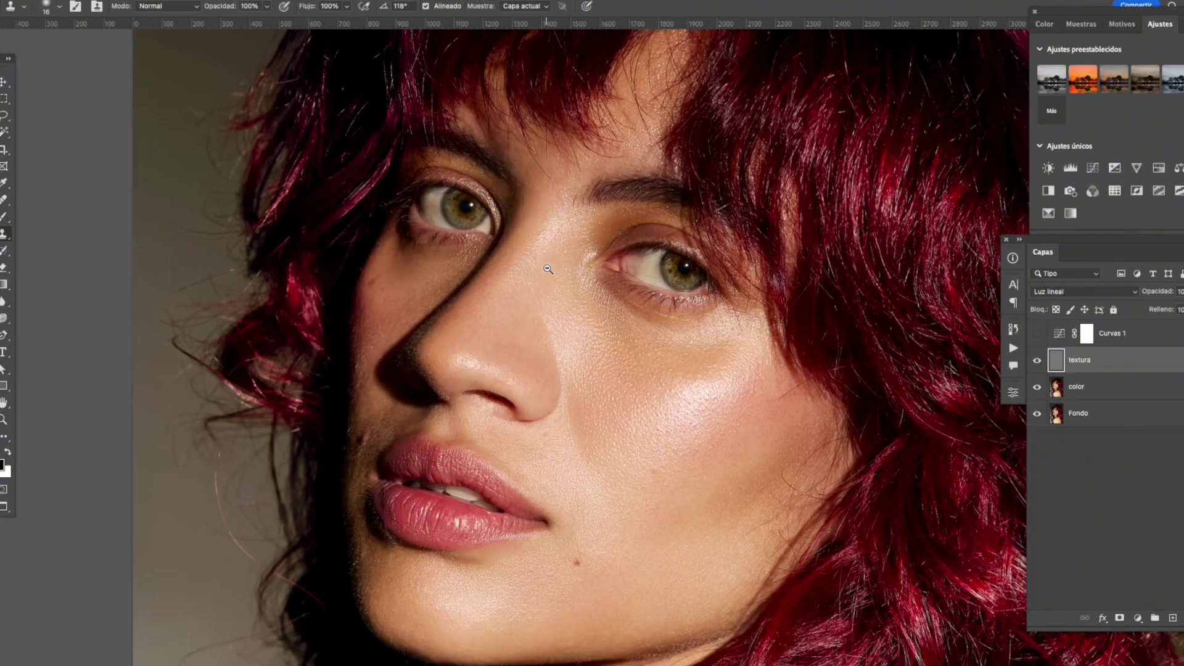
left_click_drag(537, 356, 540, 292)
key("z")
left_click(621, 322, "alt")
left_click(621, 326, "alt")
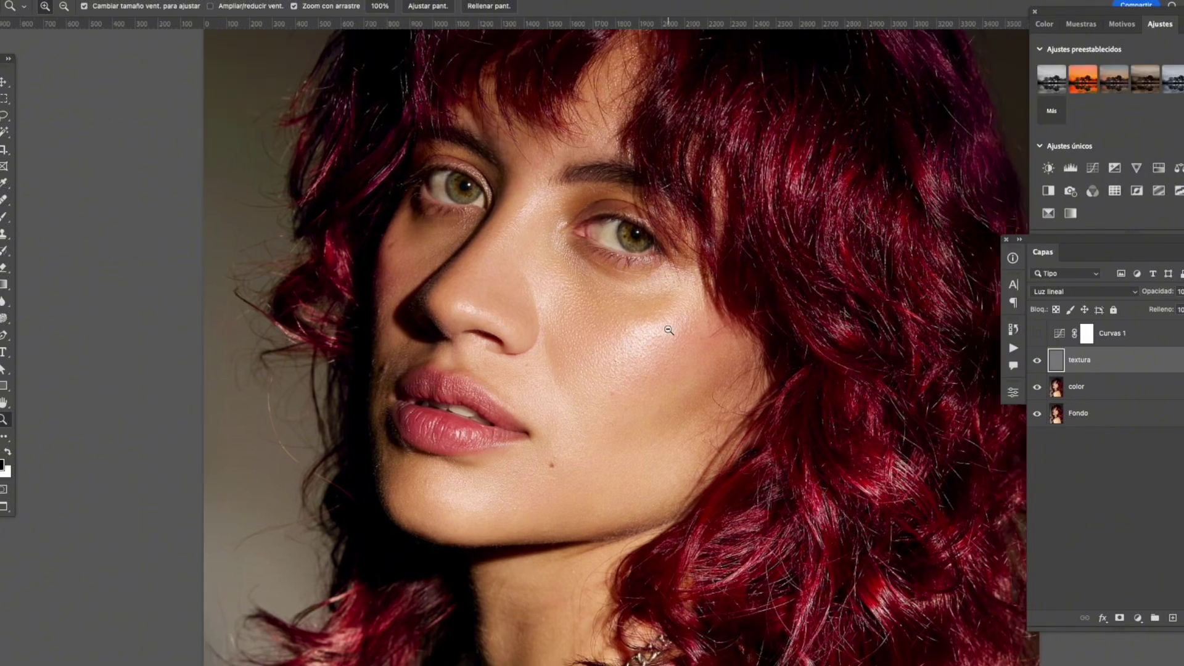
left_click(678, 331, "alt")
left_click_drag(684, 334, 713, 296)
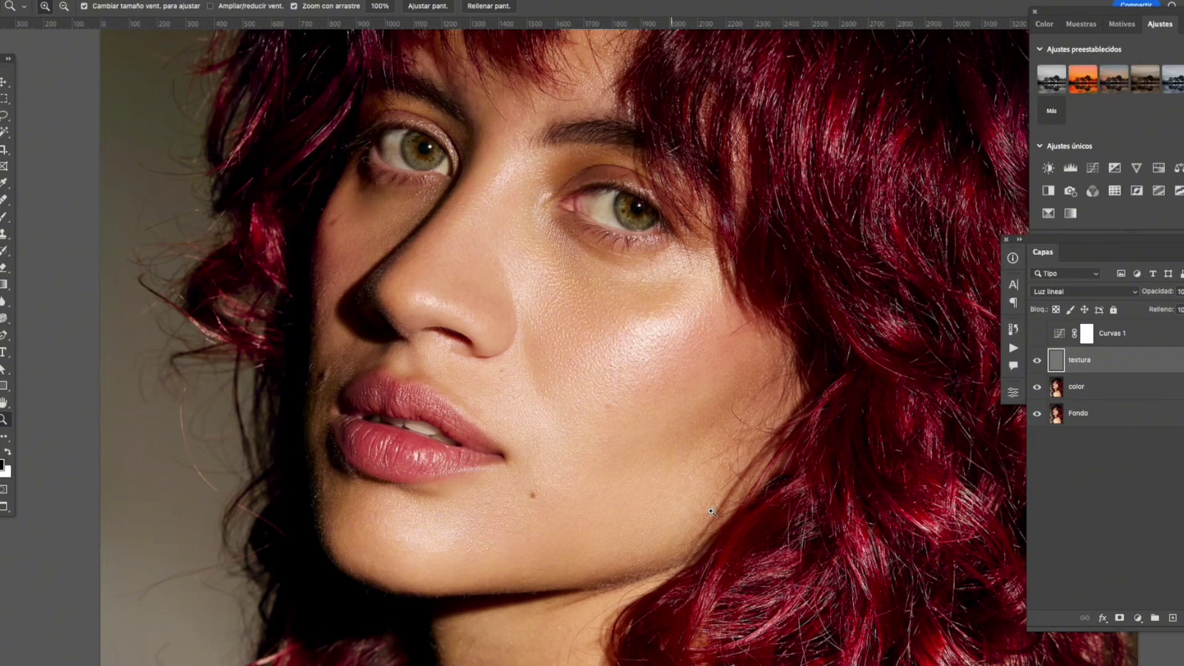
key("alt")
left_click(1037, 414, "alt")
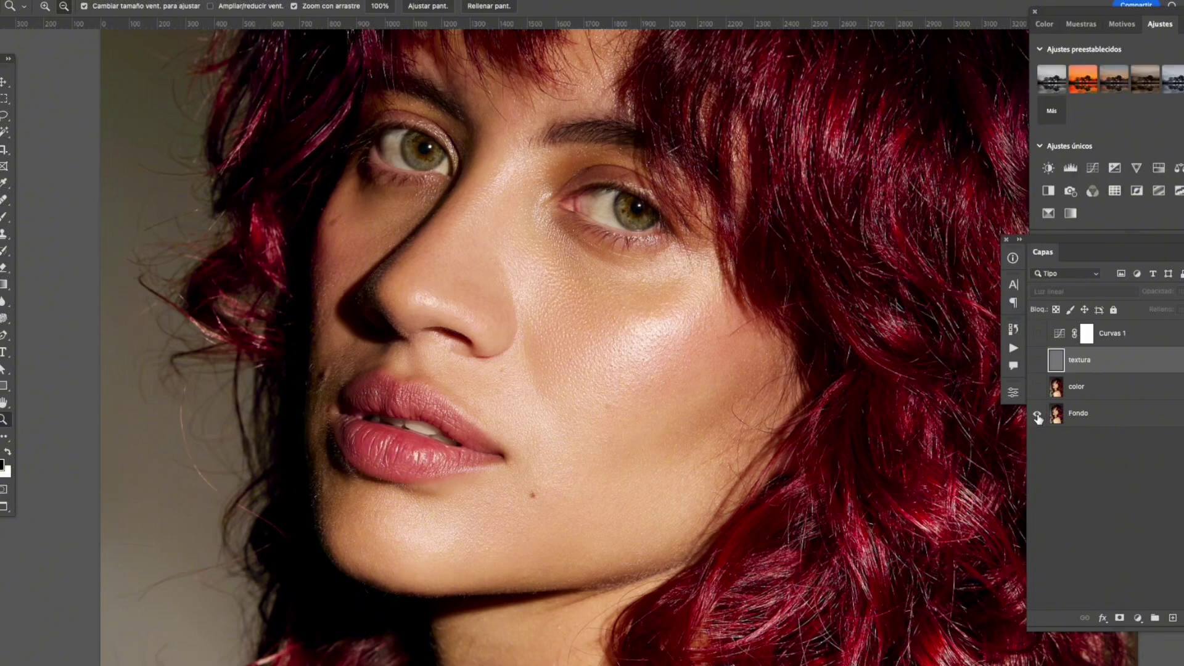
left_click(1037, 414, "alt")
left_click(1037, 413, "alt")
left_click(1037, 414, "alt")
left_click(1038, 414, "alt")
left_click(1038, 414, "alt")
left_click(1038, 414, "alt")
left_click(1038, 415, "alt")
left_click(1037, 415, "alt")
left_click(1038, 415, "alt")
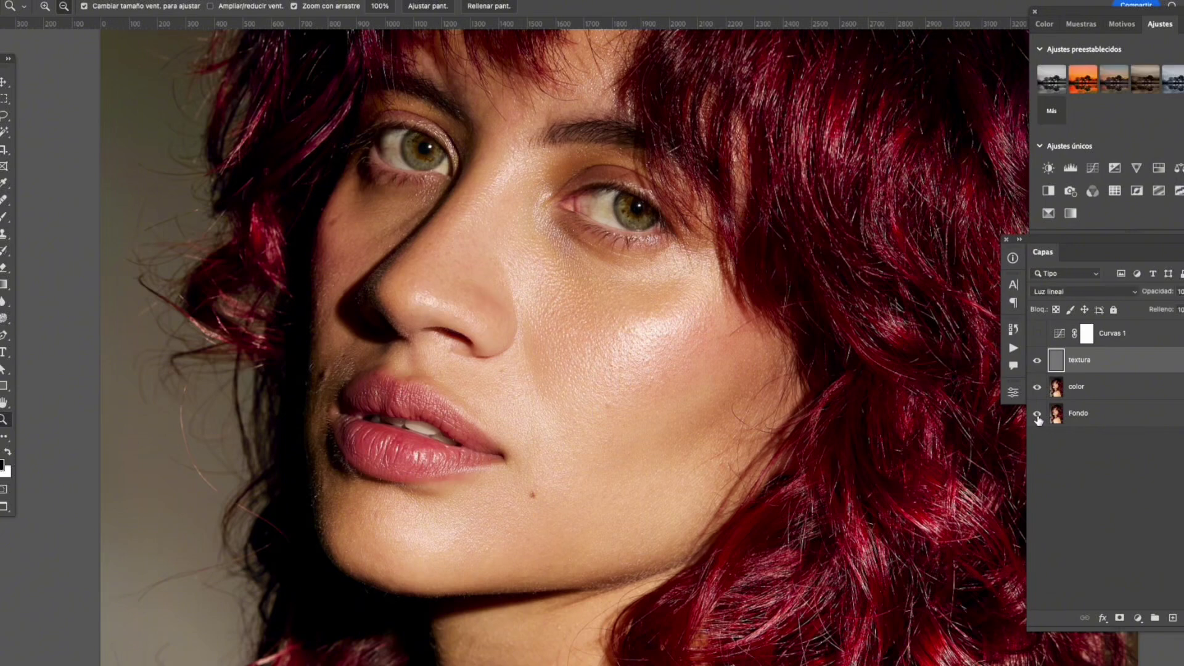